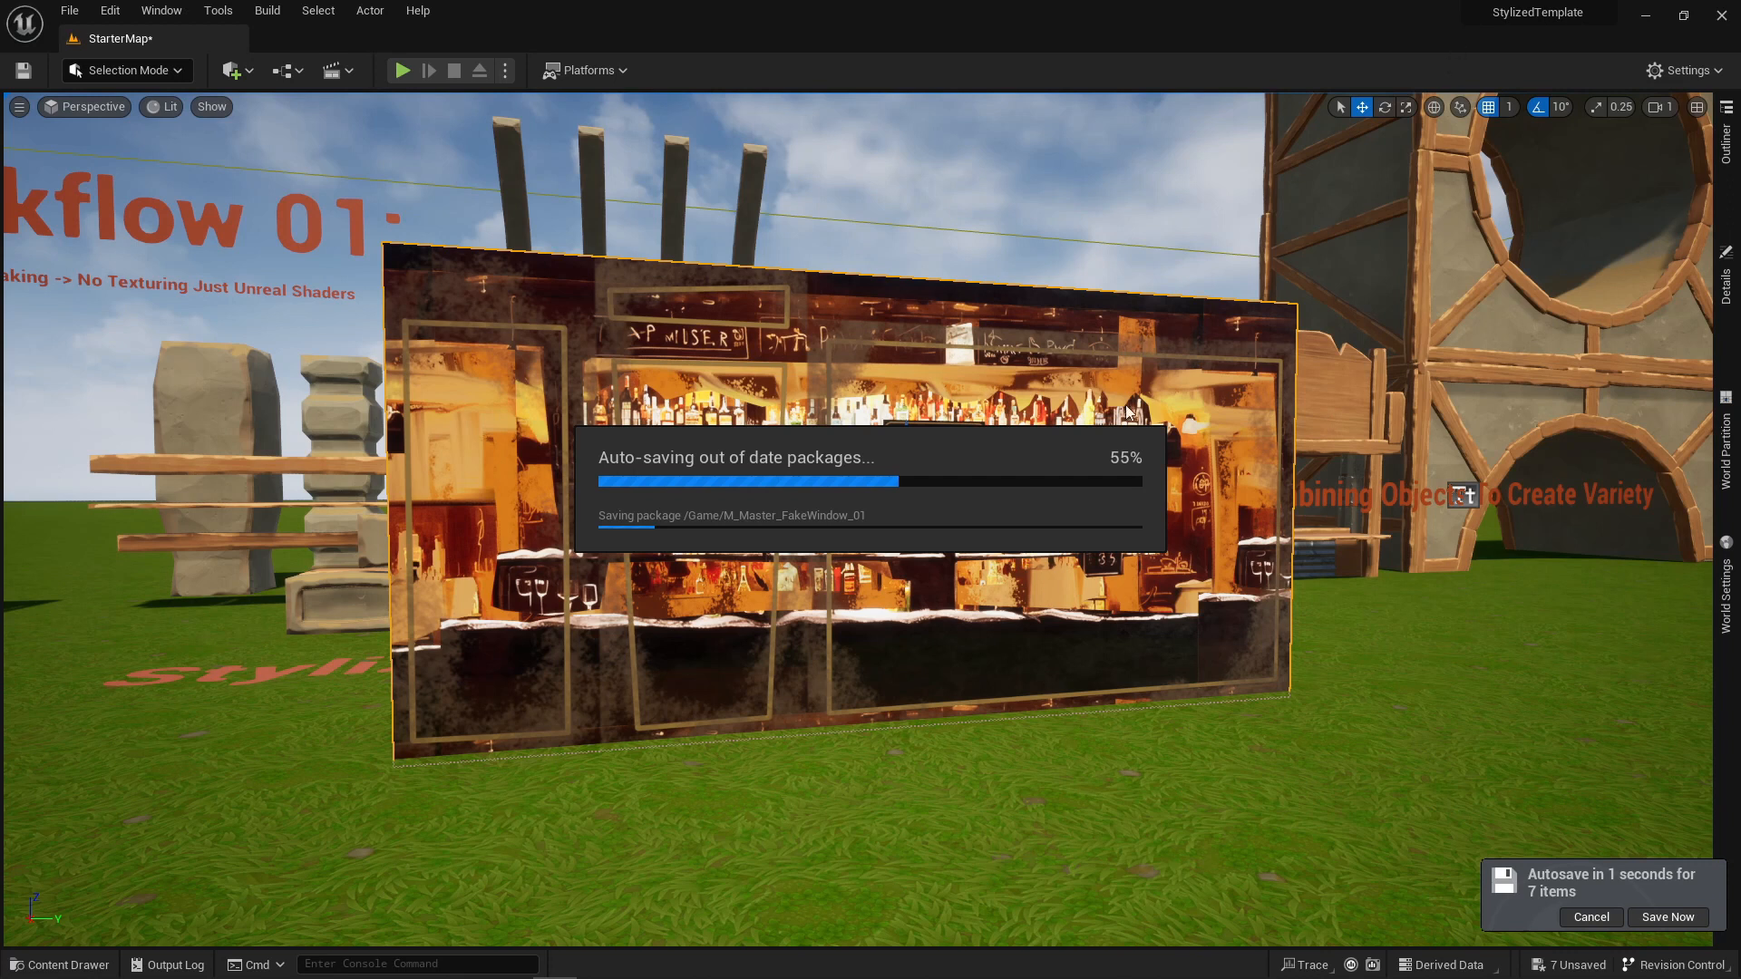
- Examine the fake shop window panel in the level from close up, from both sides and from the front
mouse_move(1360, 978)
scroll(1079, 471, up, 2)
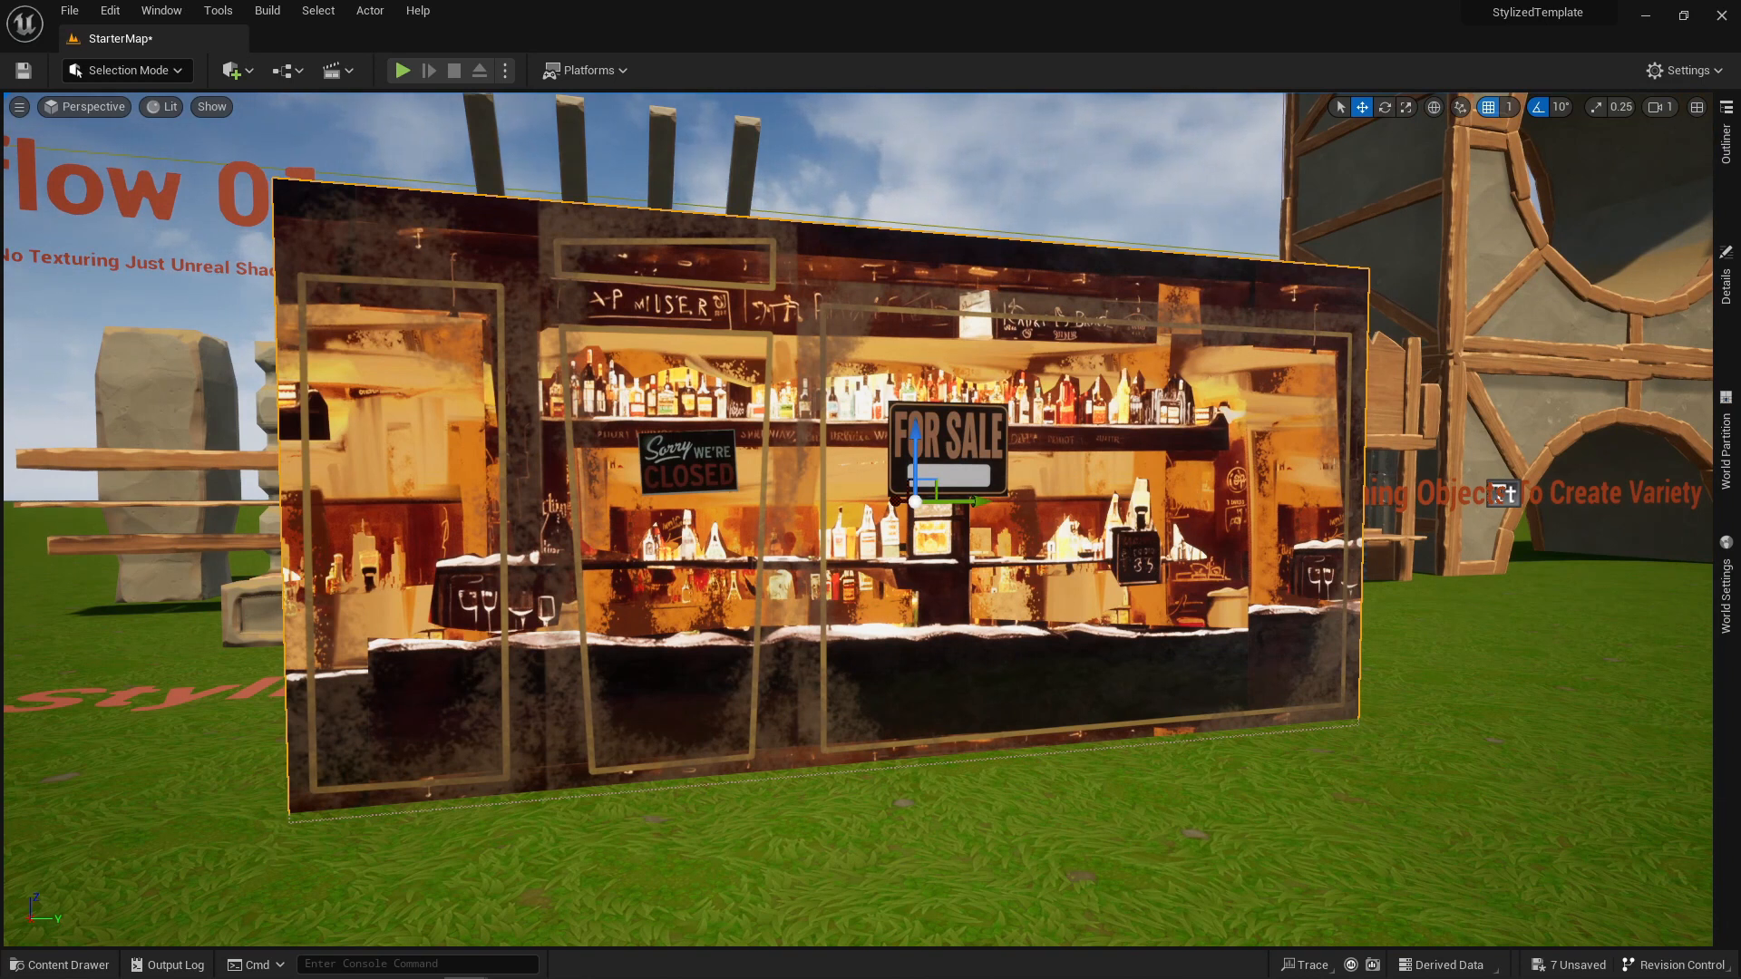
right_drag(1068, 581, 916, 558)
key(Escape)
key(d)
key(a)
key(w)
key(d)
key(s)
key(d)
key(w)
key(a)
key(d)
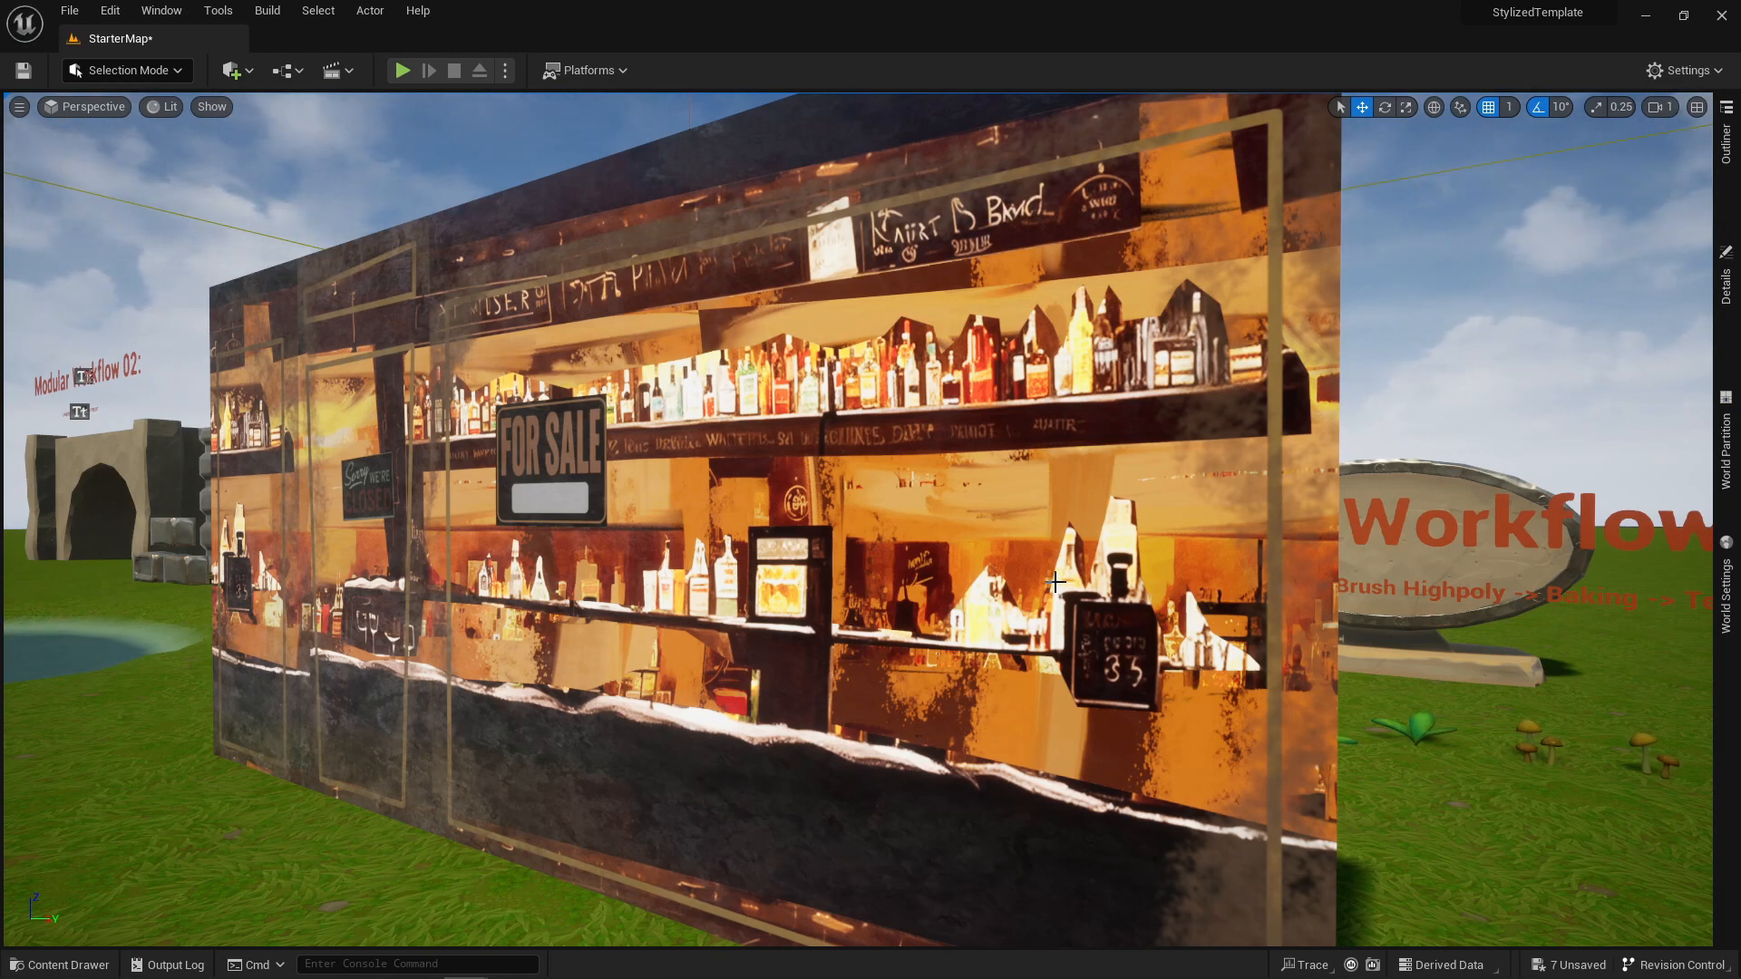
right_drag(900, 551, 997, 510)
key(a)
key(s)
key(w)
key(s)
key(d)
key(s)
key(a)
key(w)
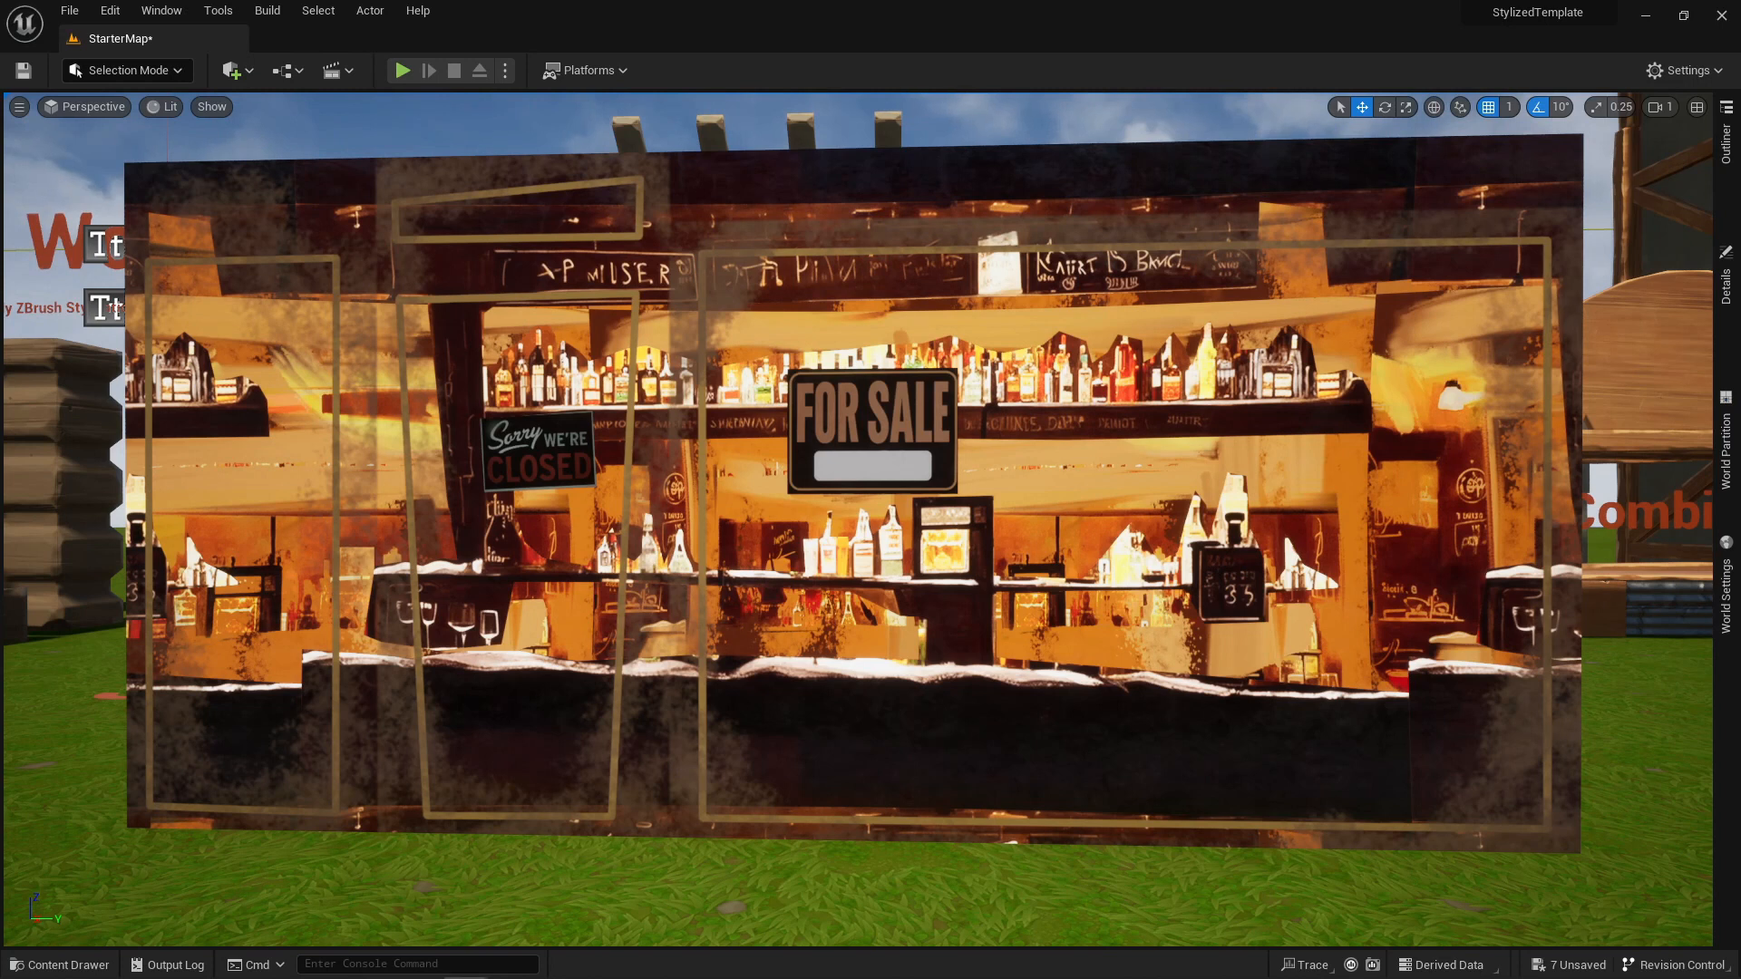
- Switch to the Epic Games Launcher, browse the Unreal Engine samples down to the UE Legacy Samples, and minimize the launcher
drag(1305, 13, 1056, 66)
double_click(1701, 501)
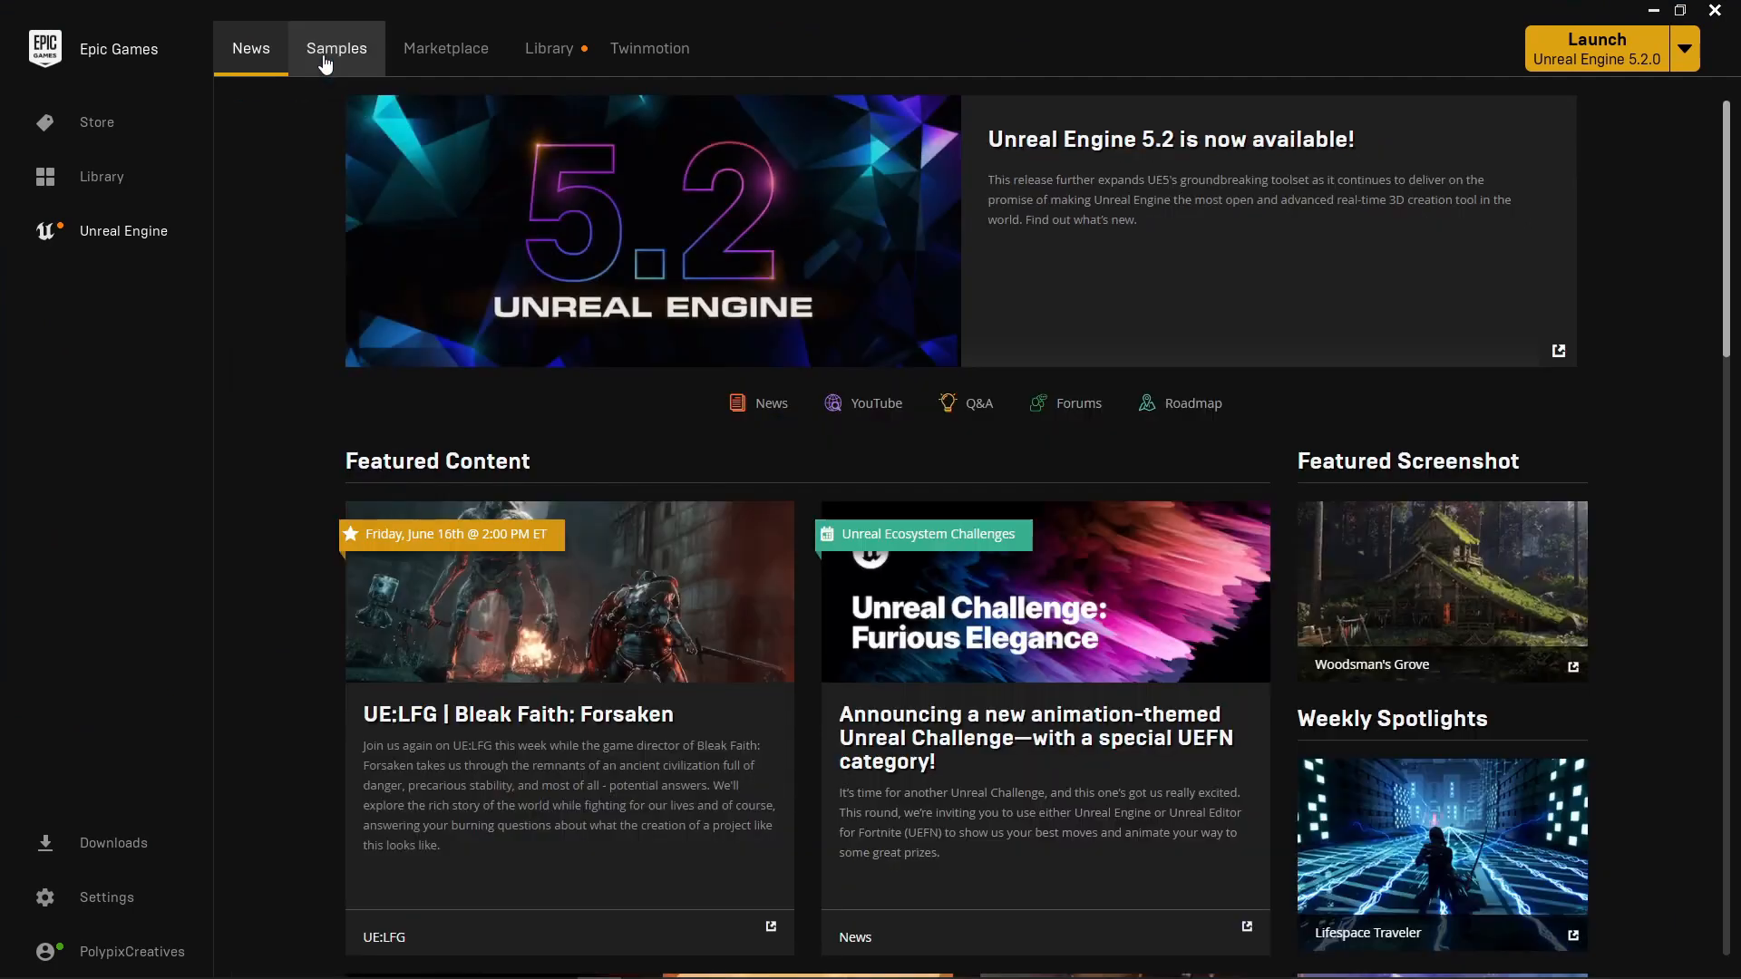
click(326, 50)
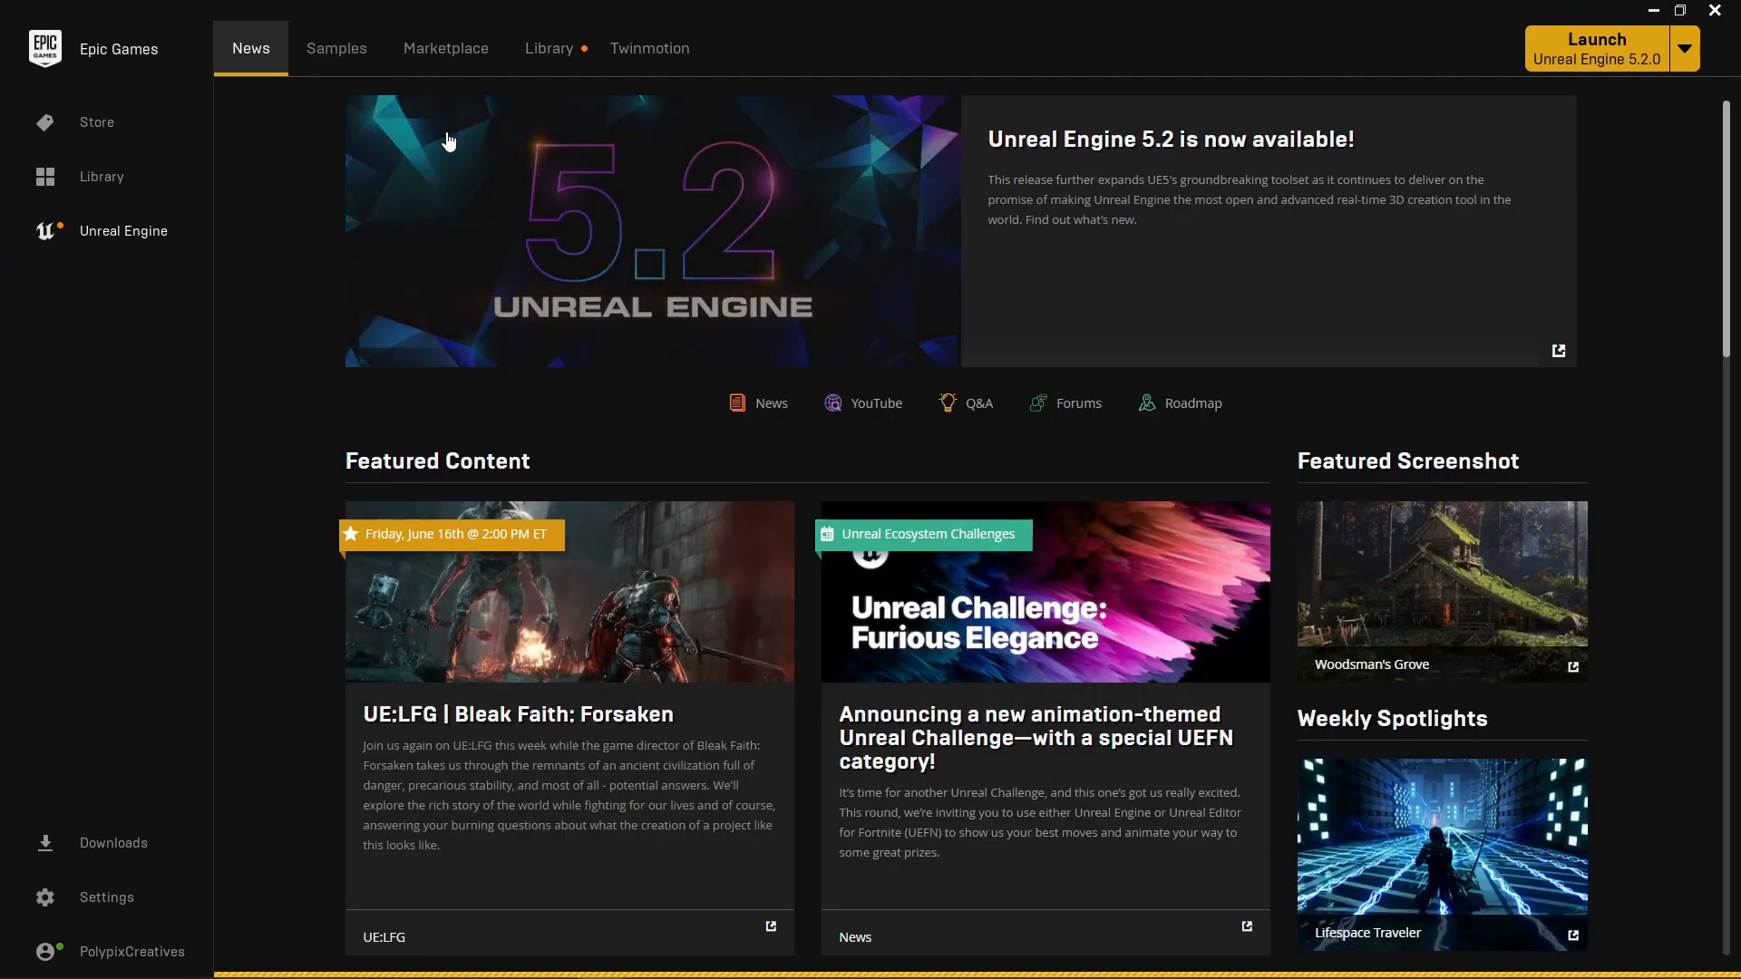
scroll(1035, 343, down, 10)
scroll(1236, 432, up, 3)
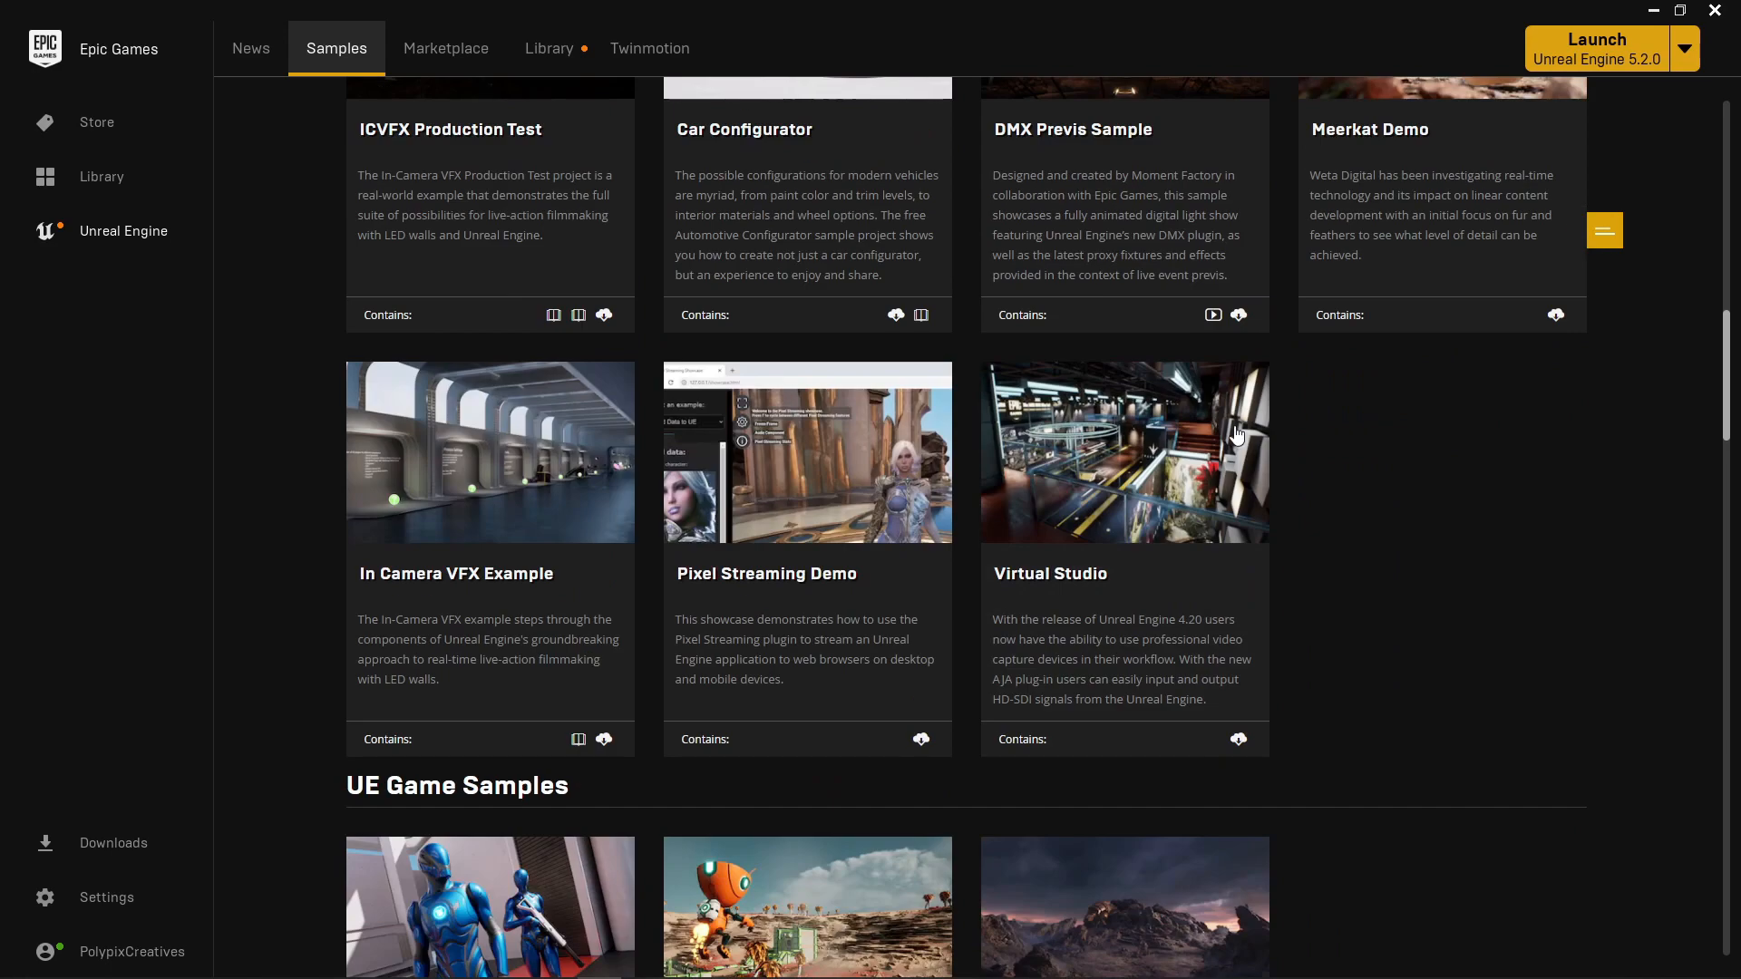
scroll(1237, 433, down, 5)
scroll(1237, 433, down, 8)
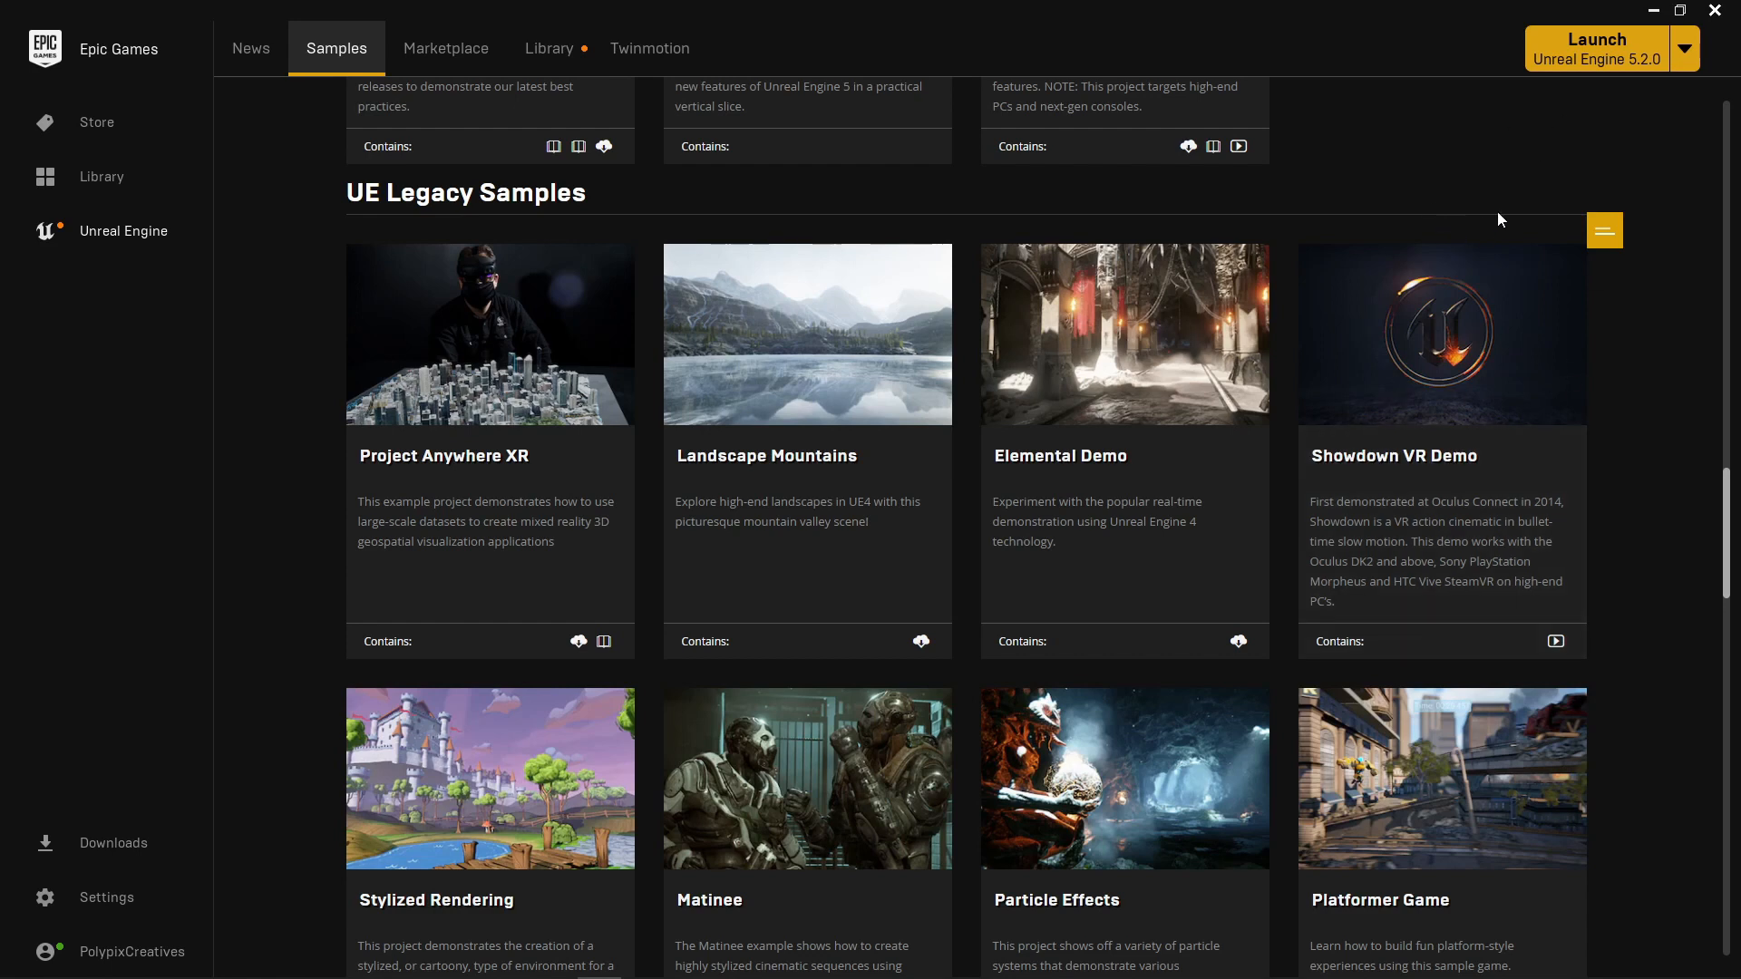
click(1655, 12)
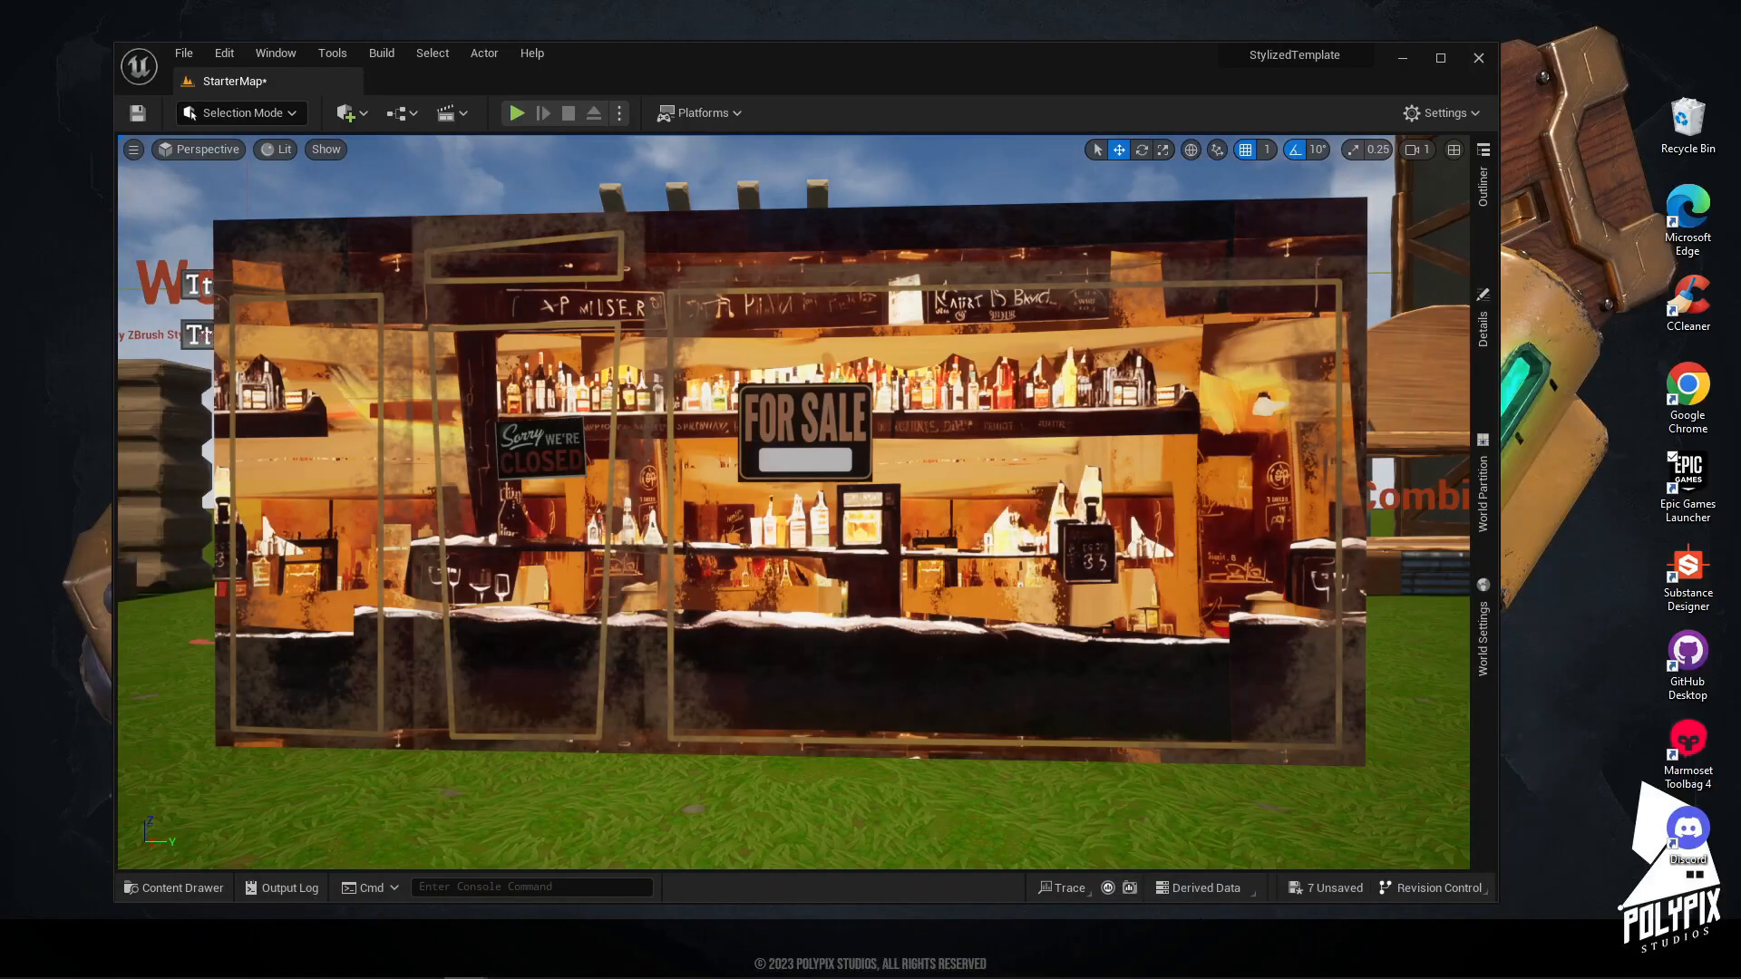
- Bring the MI_Window_Shop_01 material instance editor onto the main screen, move the Content Browser off it, and maximize the editor
drag(1740, 490, 688, 406)
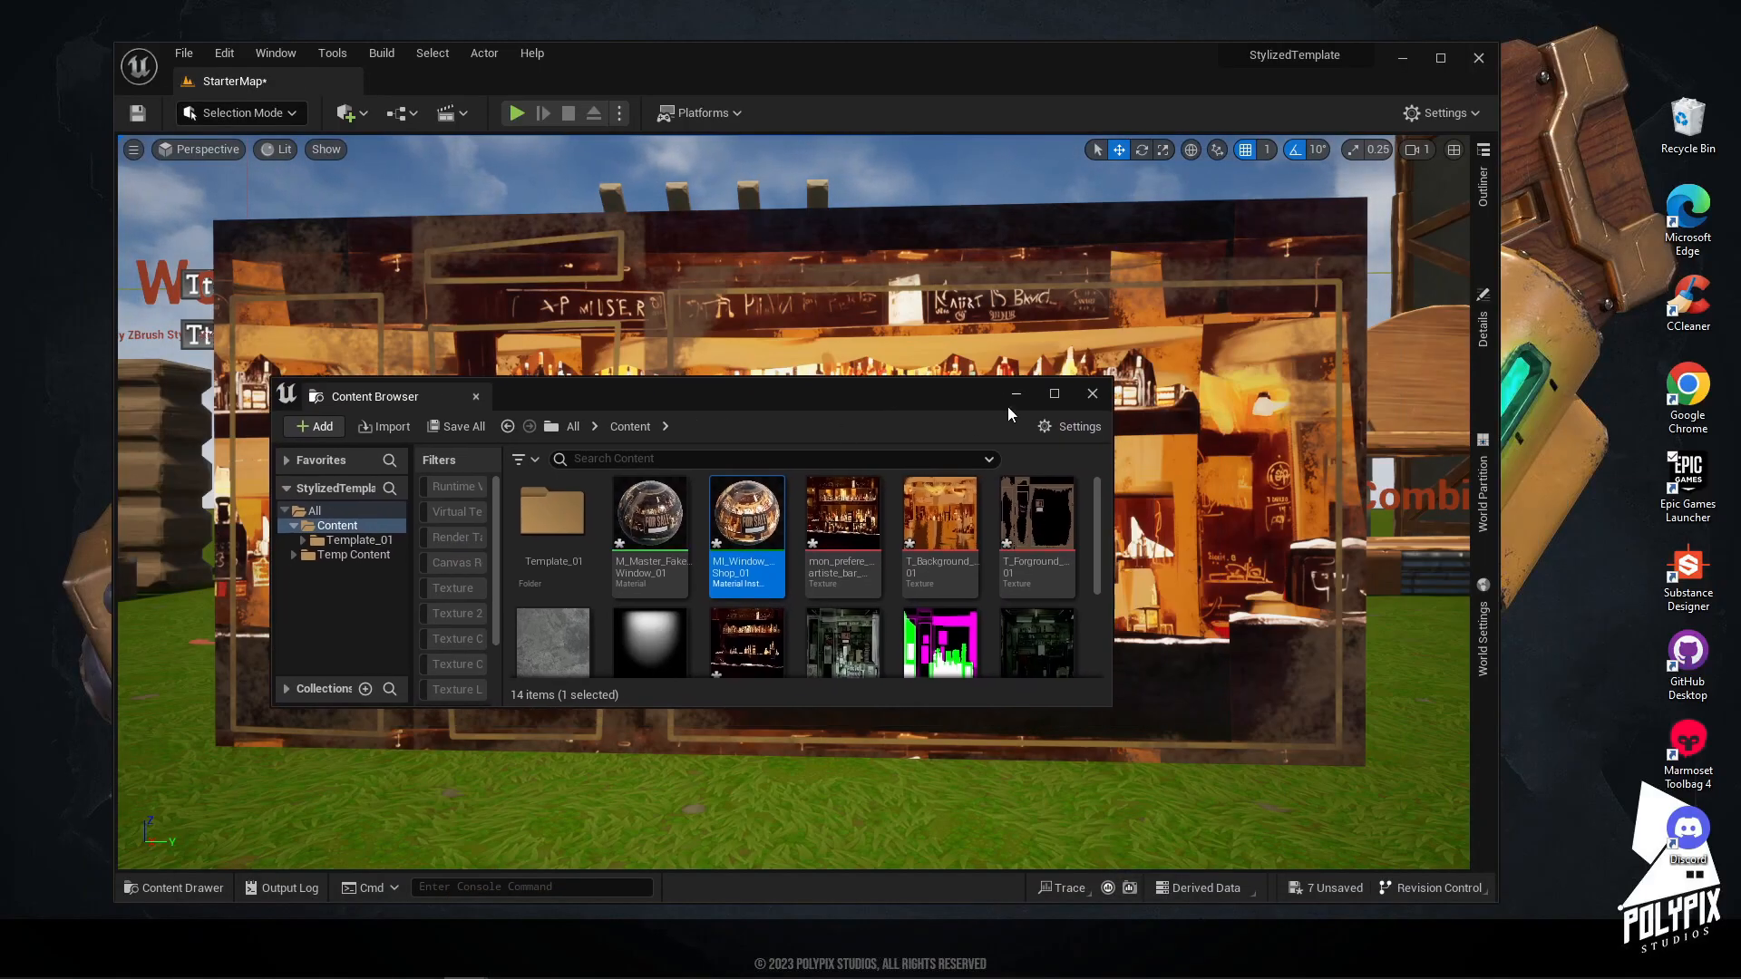
click(1055, 394)
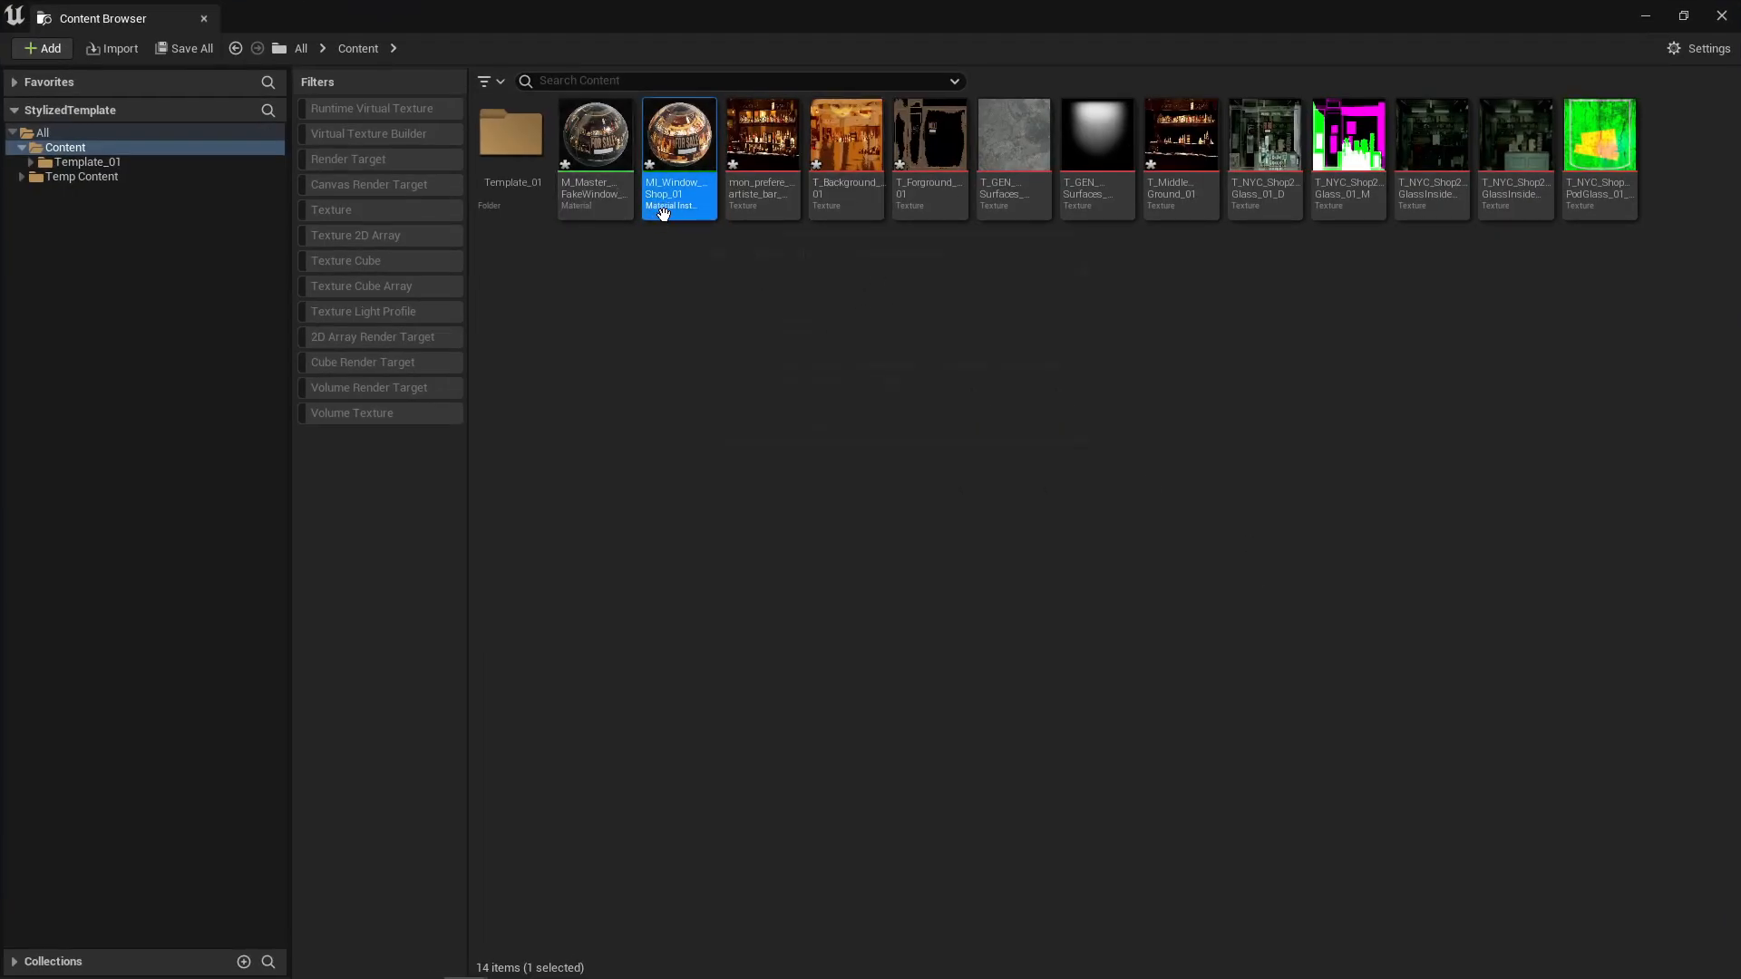
drag(1740, 243, 517, 243)
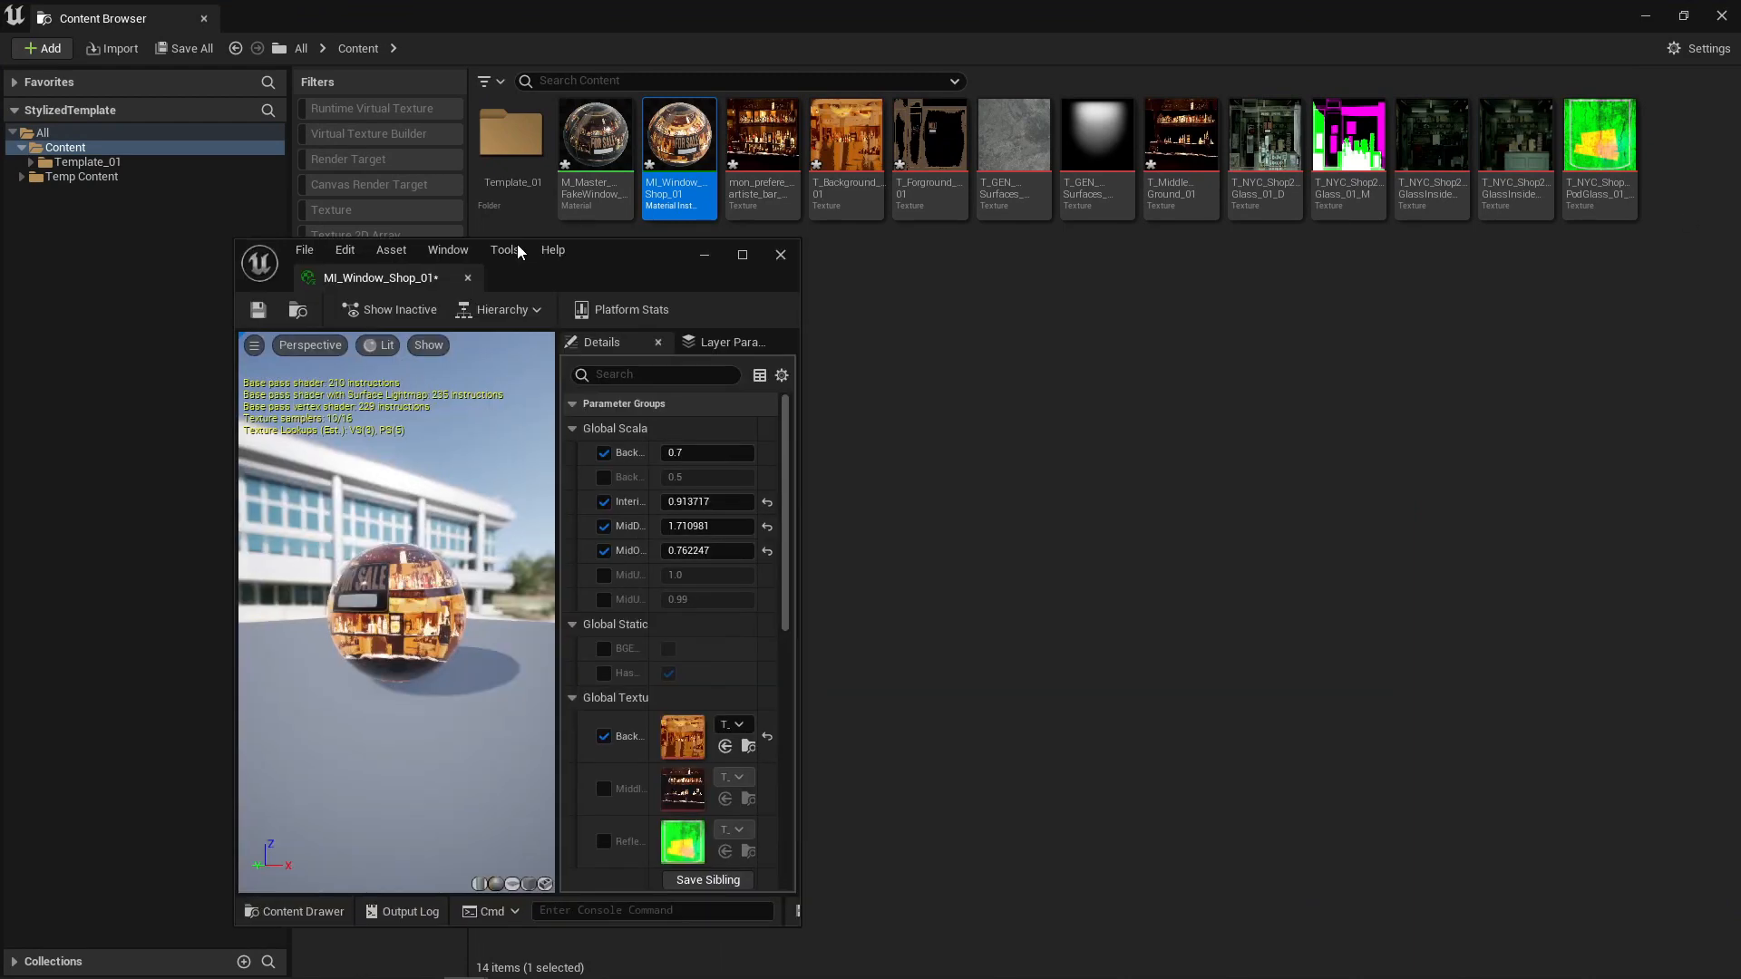
drag(901, 8, 1740, 272)
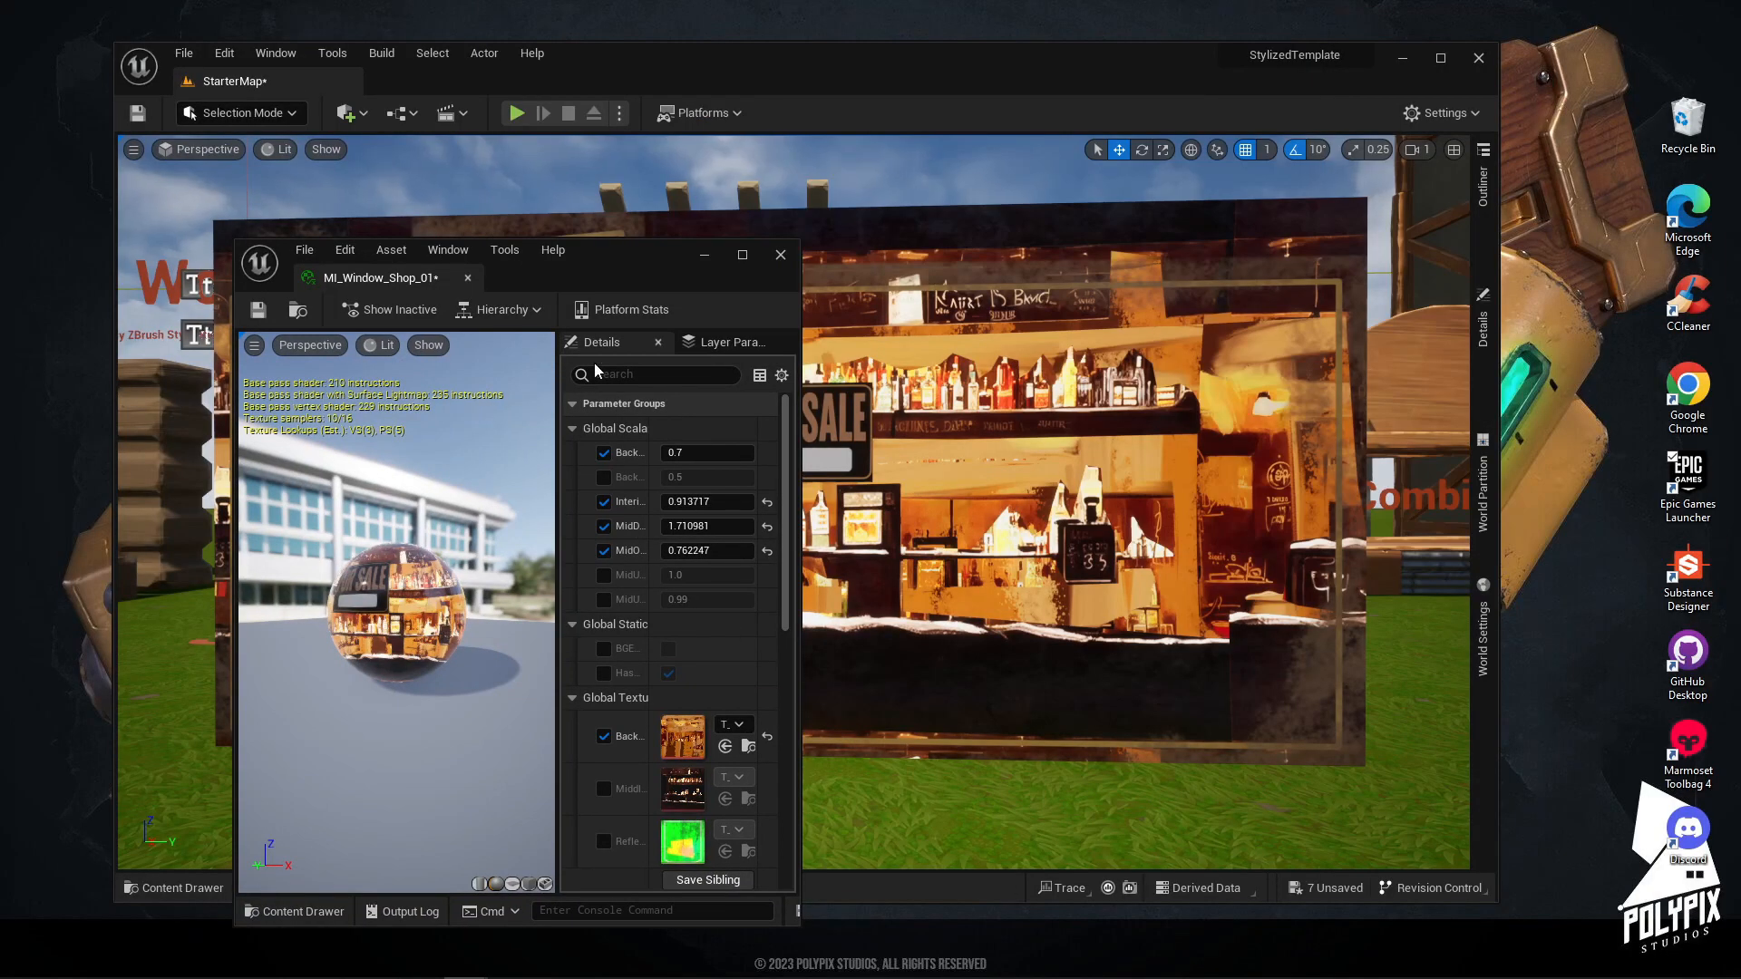
click(740, 256)
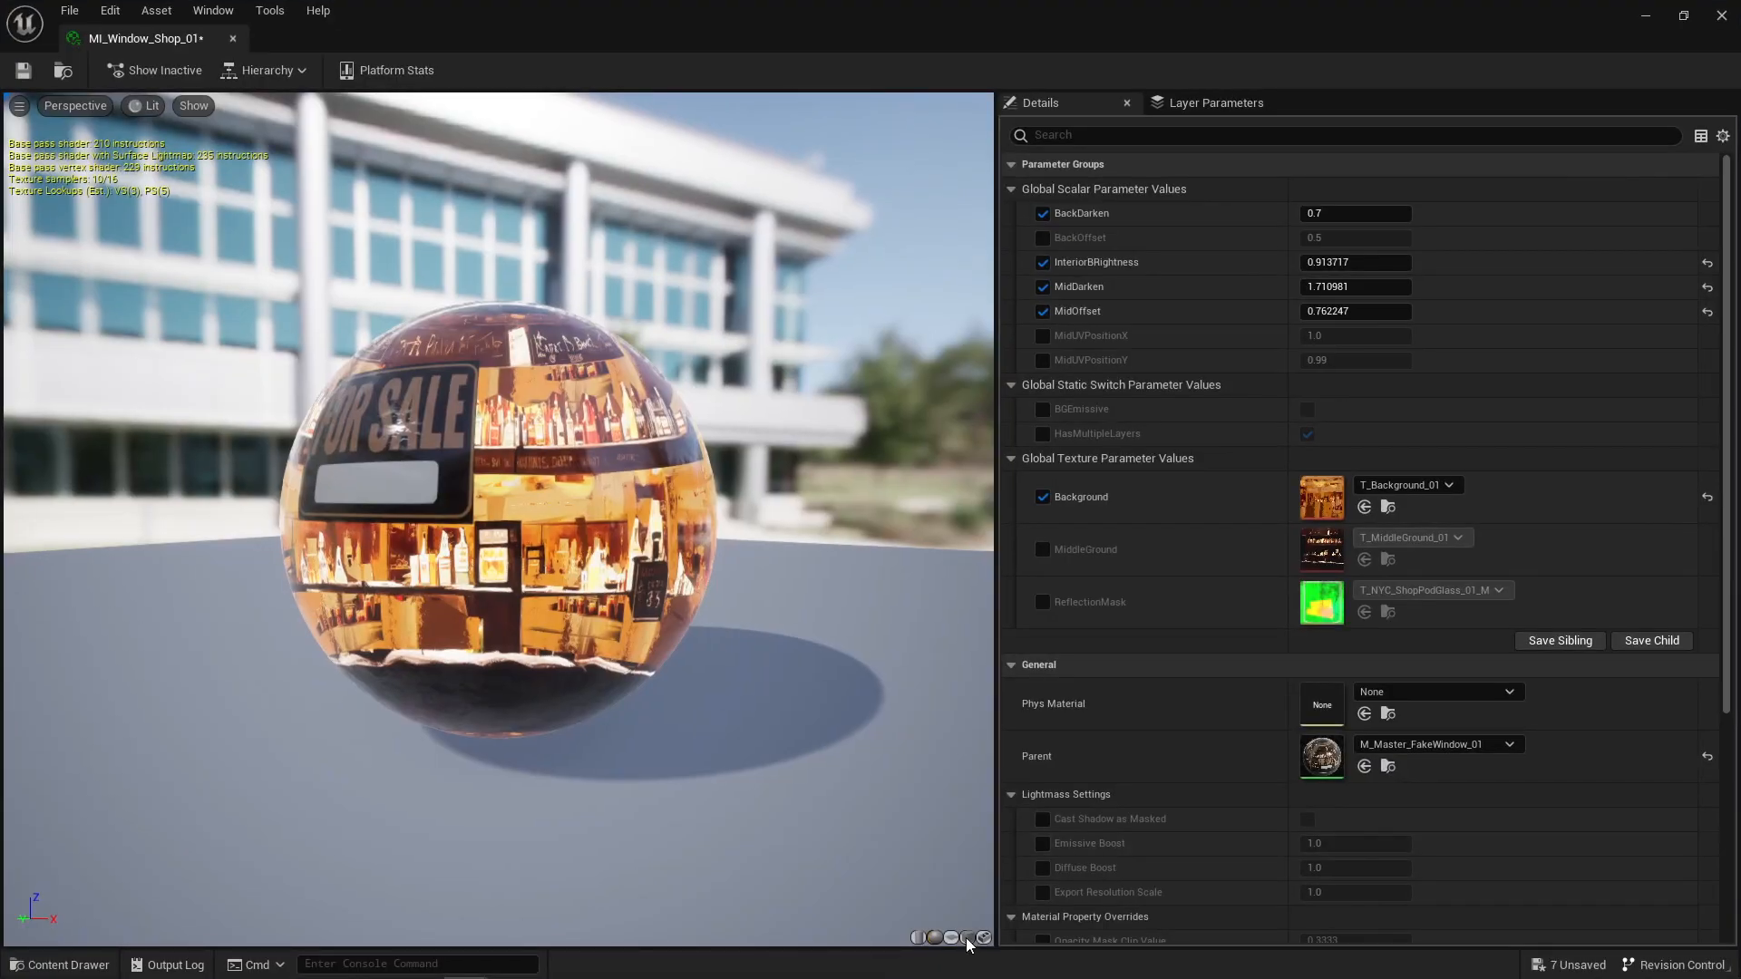
- Change the preview shape of the material instance and inspect the window effect at several angles and distances
click(967, 938)
drag(558, 526, 508, 544)
scroll(498, 517, up, 4)
scroll(671, 648, down, 3)
- Open the parent material M_Master_FakeWindow_01 and widen its graph area to show the layer groups
double_click(1312, 755)
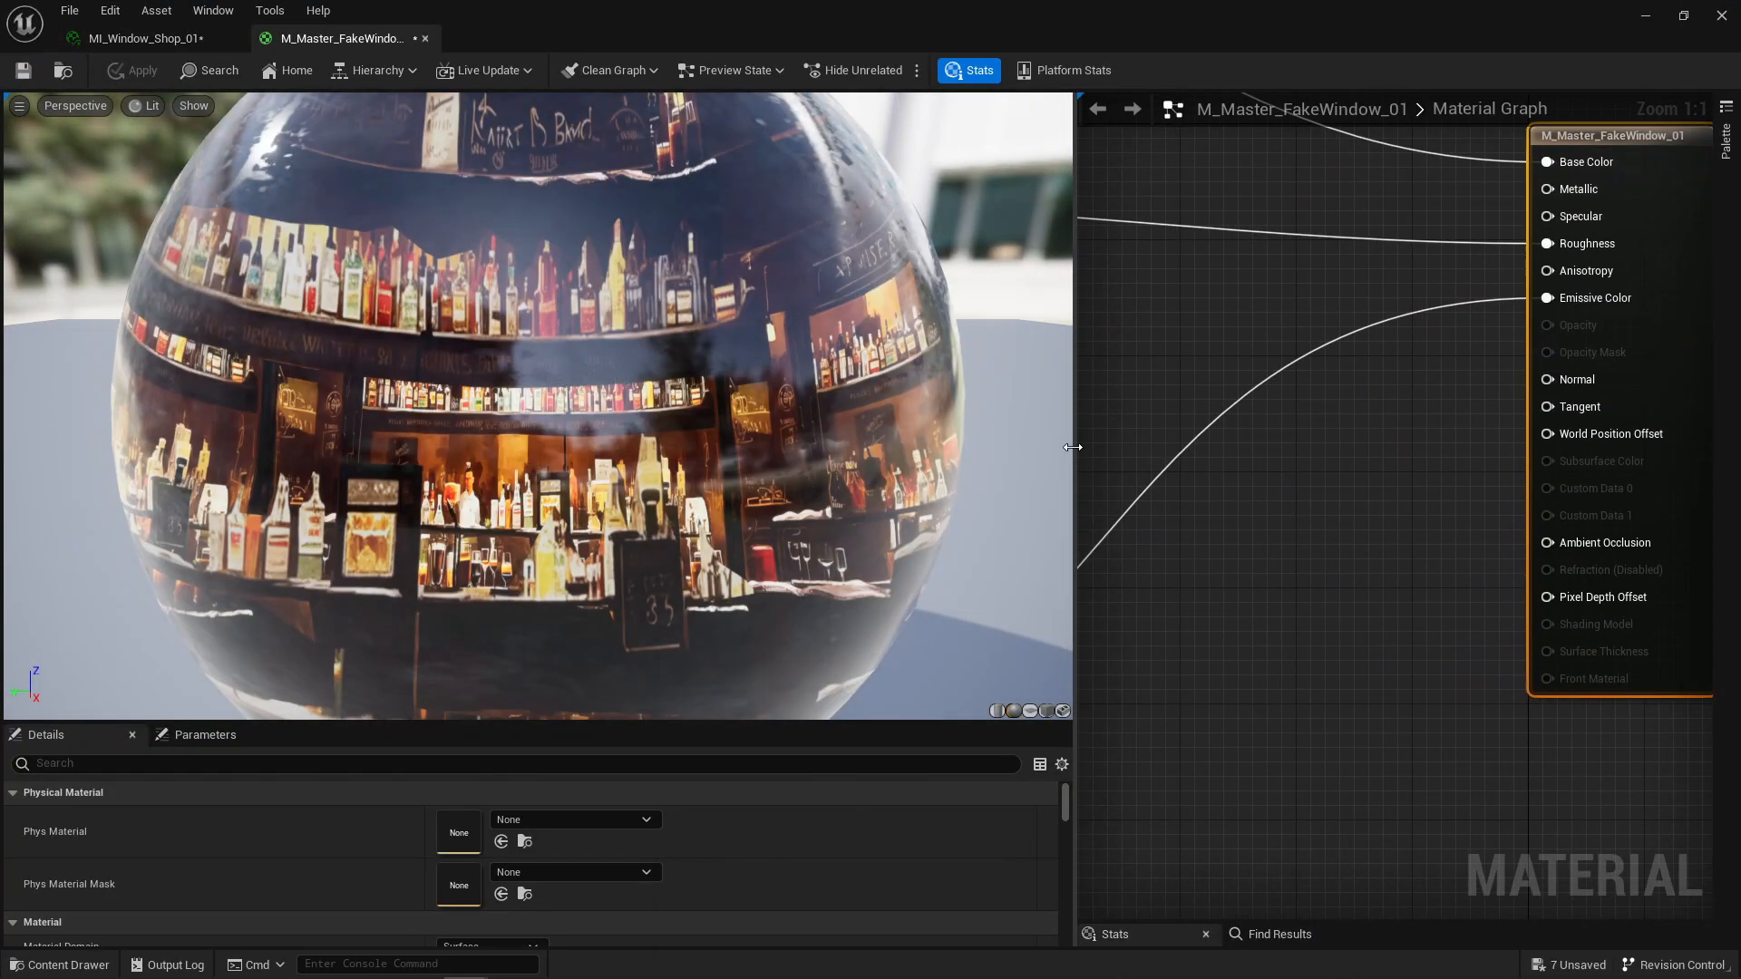
drag(1073, 447, 626, 447)
scroll(1426, 464, down, 7)
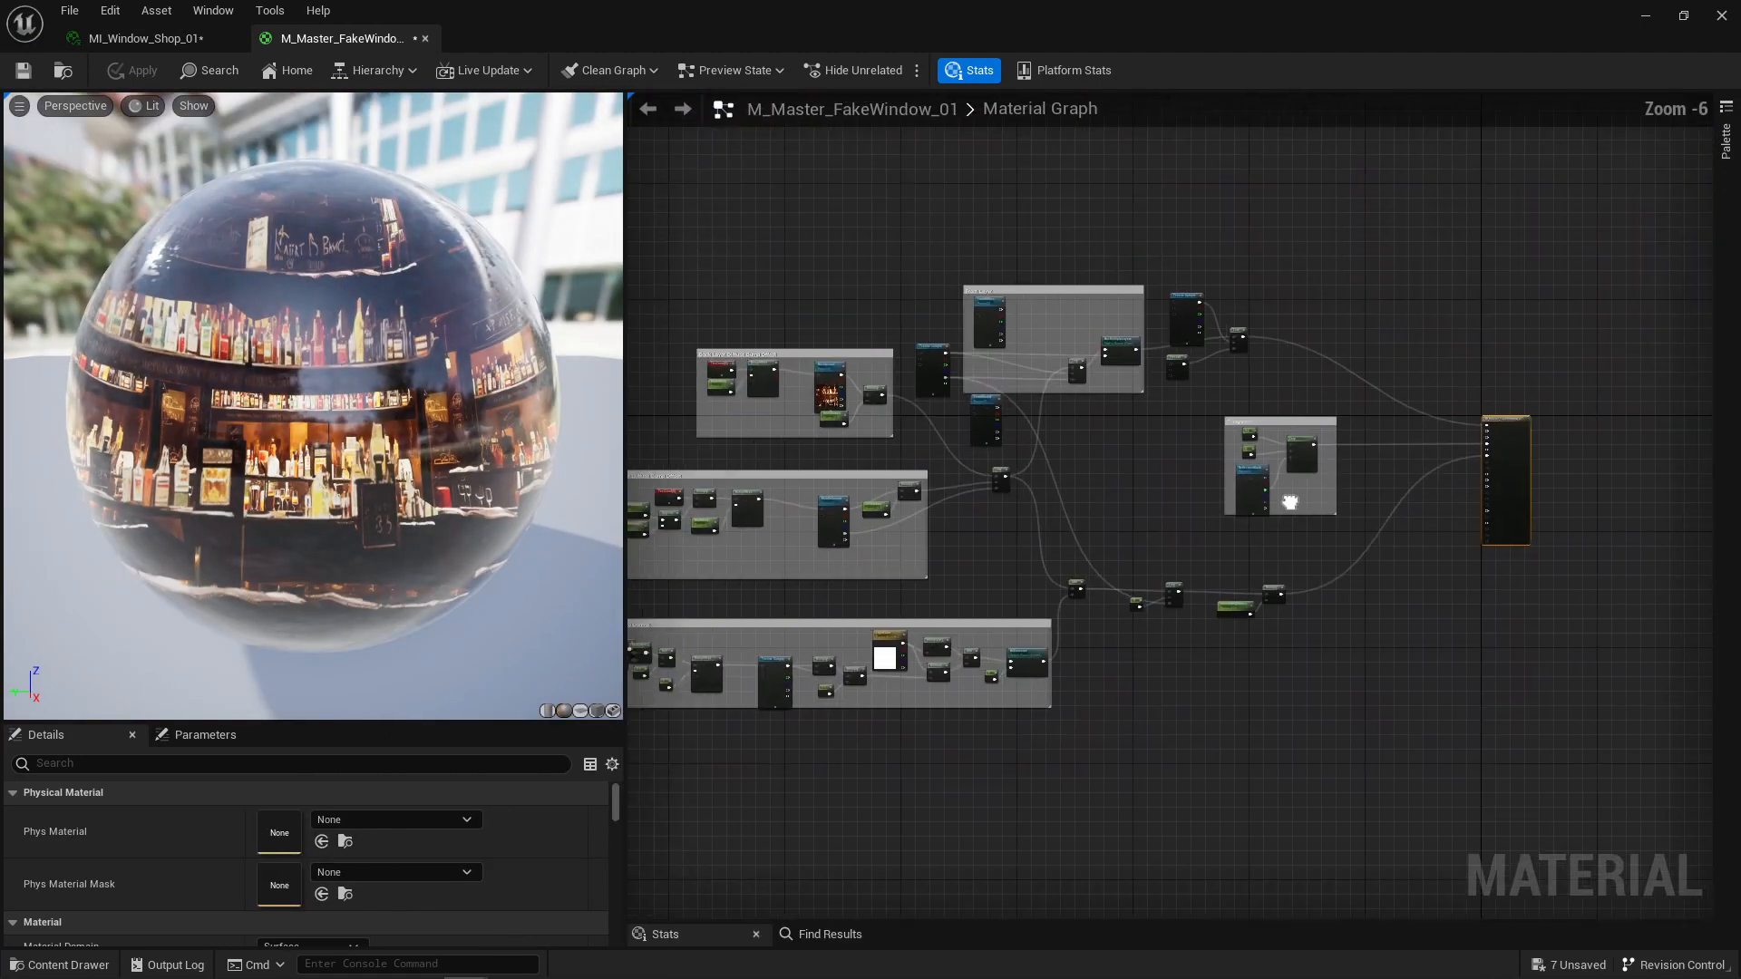
scroll(1159, 379, up, 3)
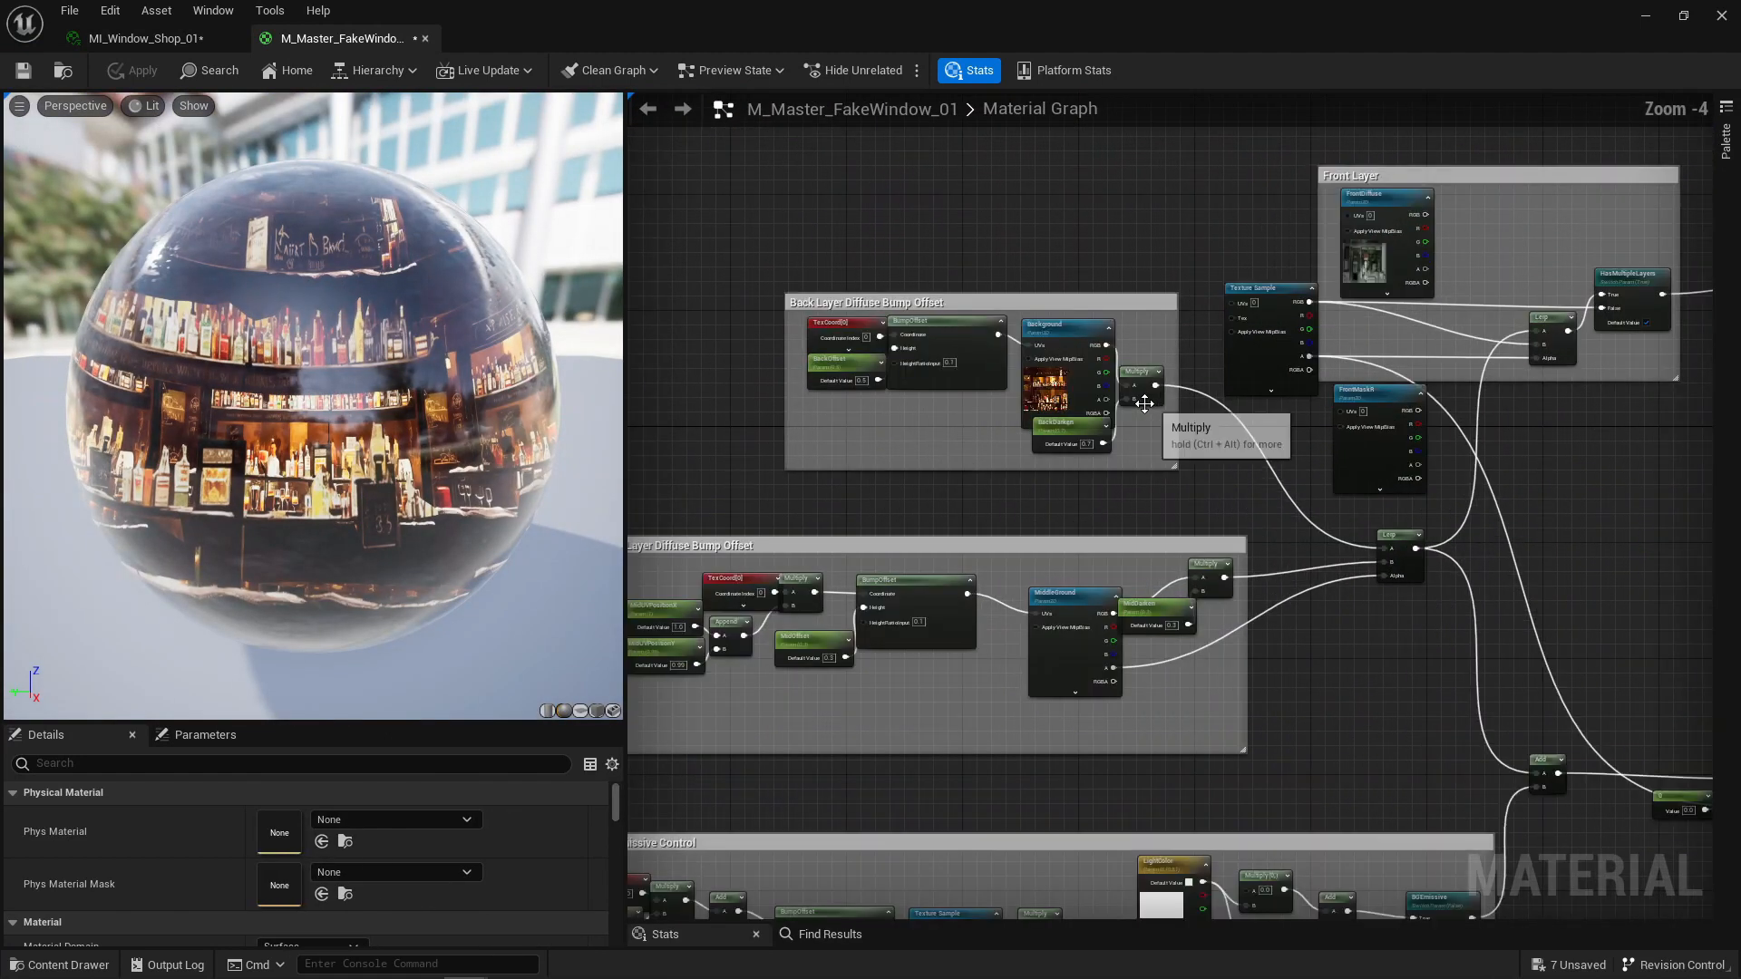
- Space out the Multiply and BackDarken nodes around the Background texture node in the Back Layer Diffuse Bump Offset group
right_drag(1111, 501, 1060, 562)
drag(966, 506, 979, 550)
drag(1088, 433, 1113, 428)
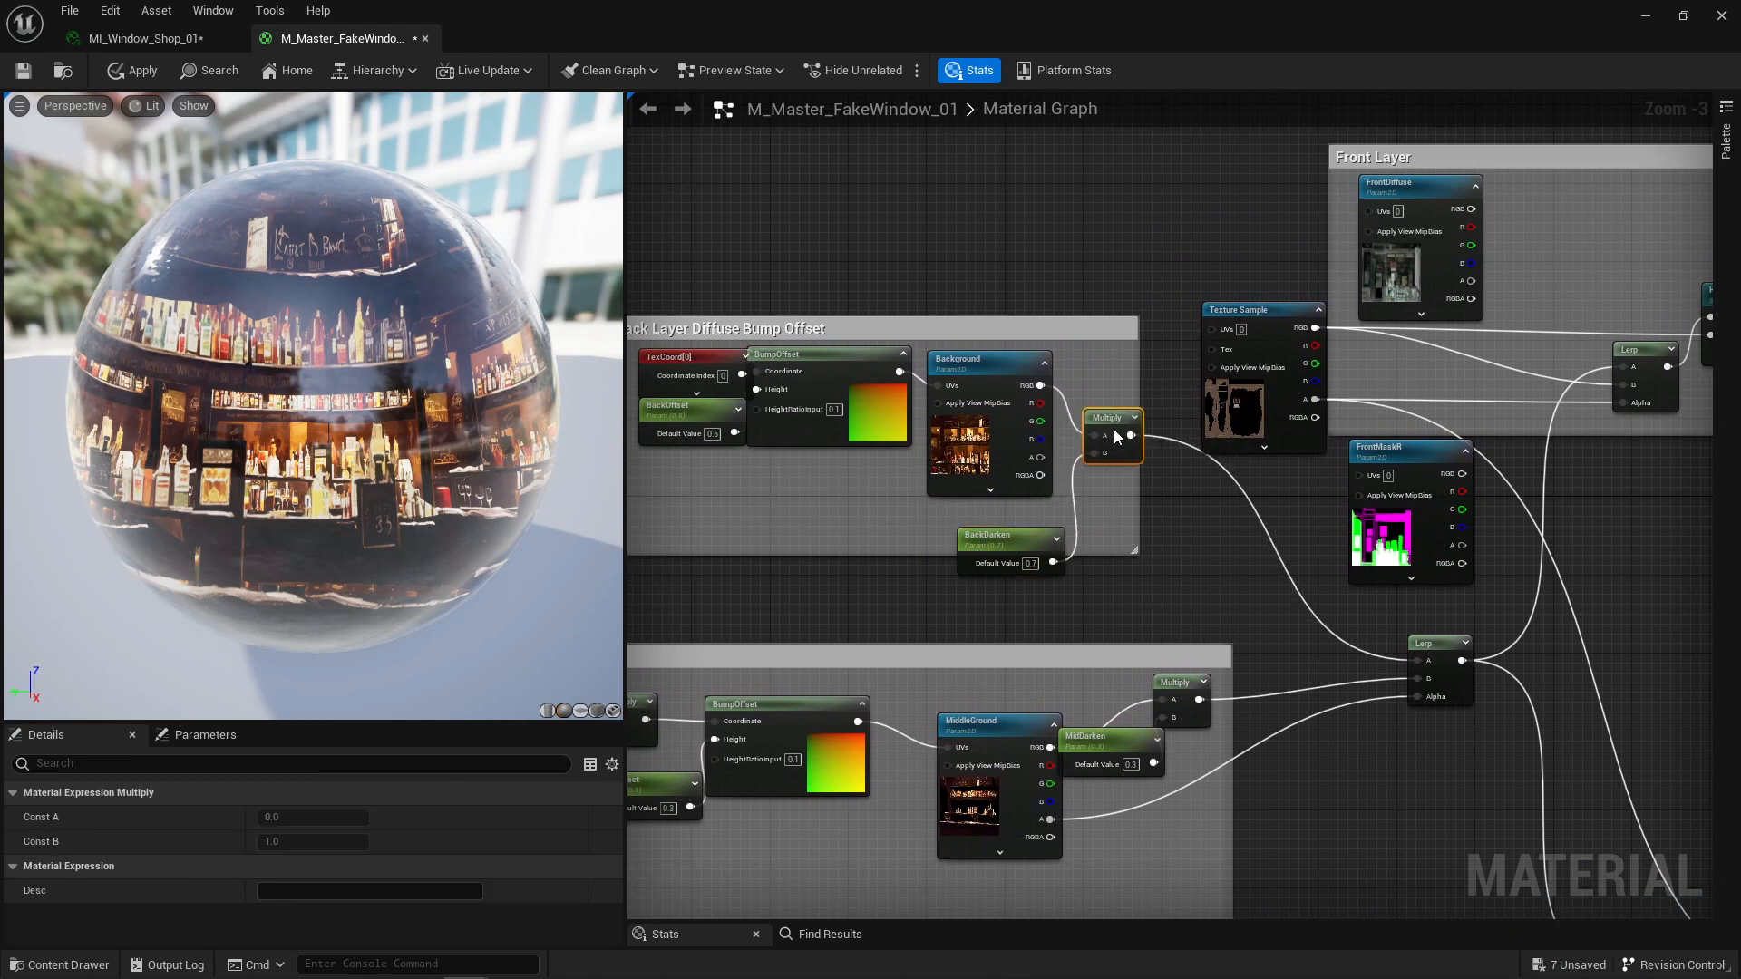
drag(1021, 533, 1020, 518)
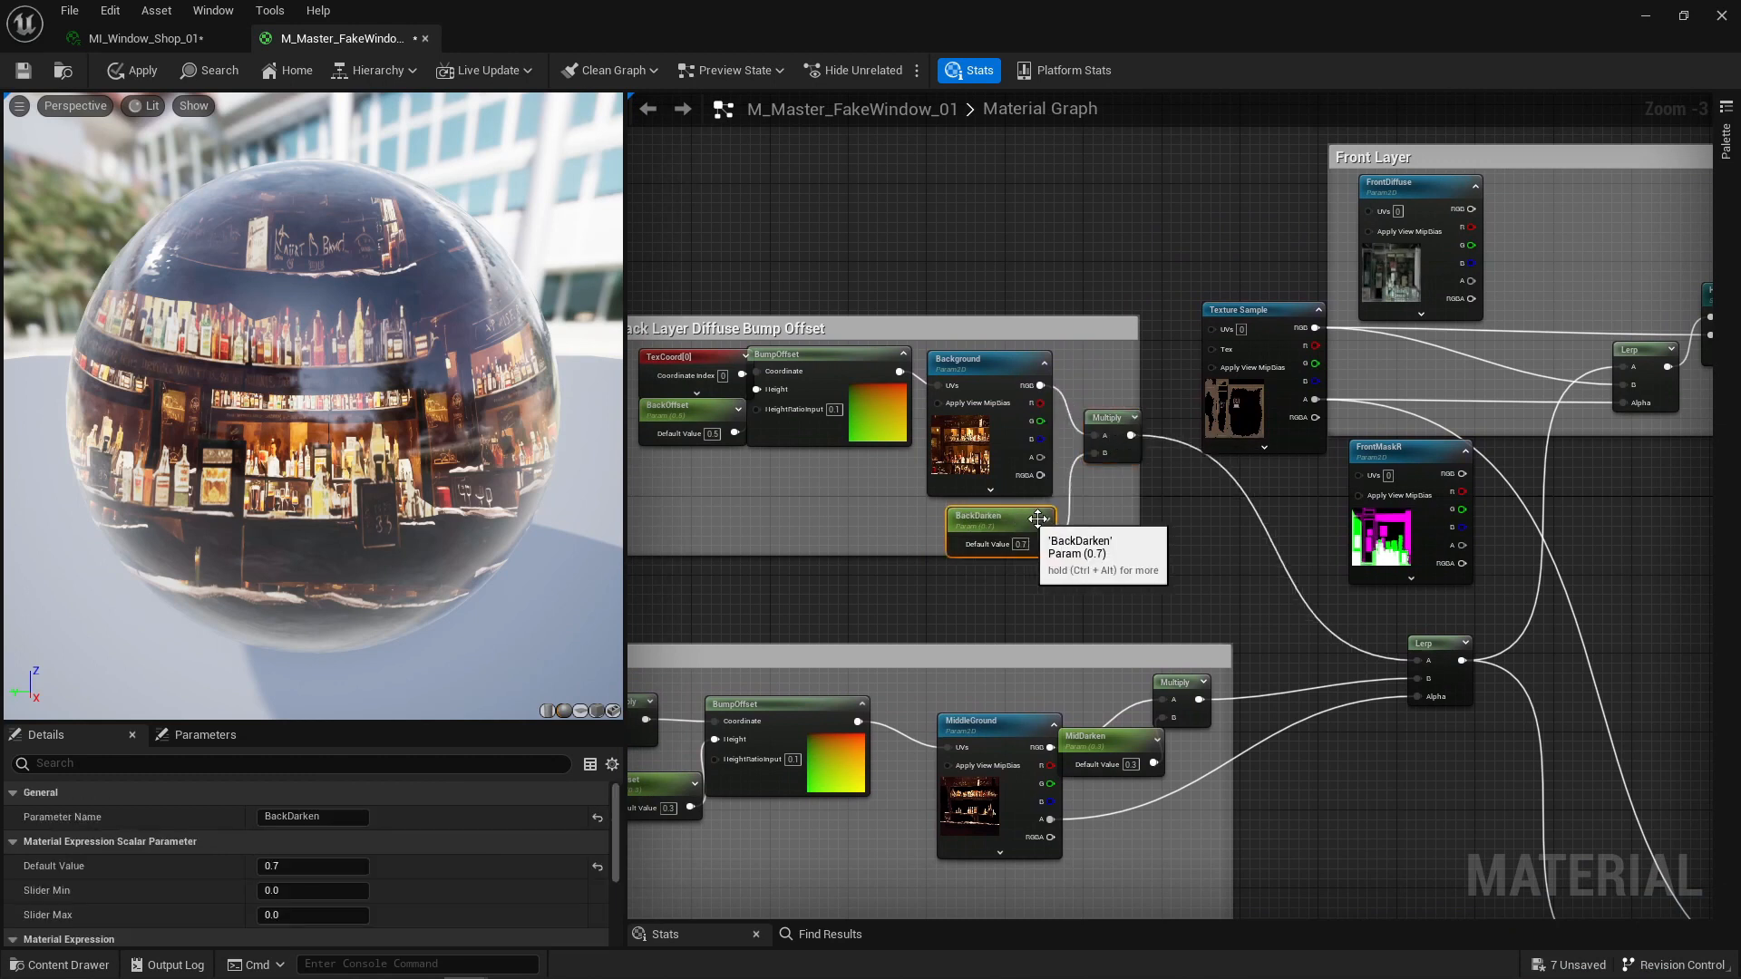
- Inspect the T_NYC_Shop2Glass_01_M texture used by the FrontMaskR node, and close the texture
scroll(1385, 527, up, 3)
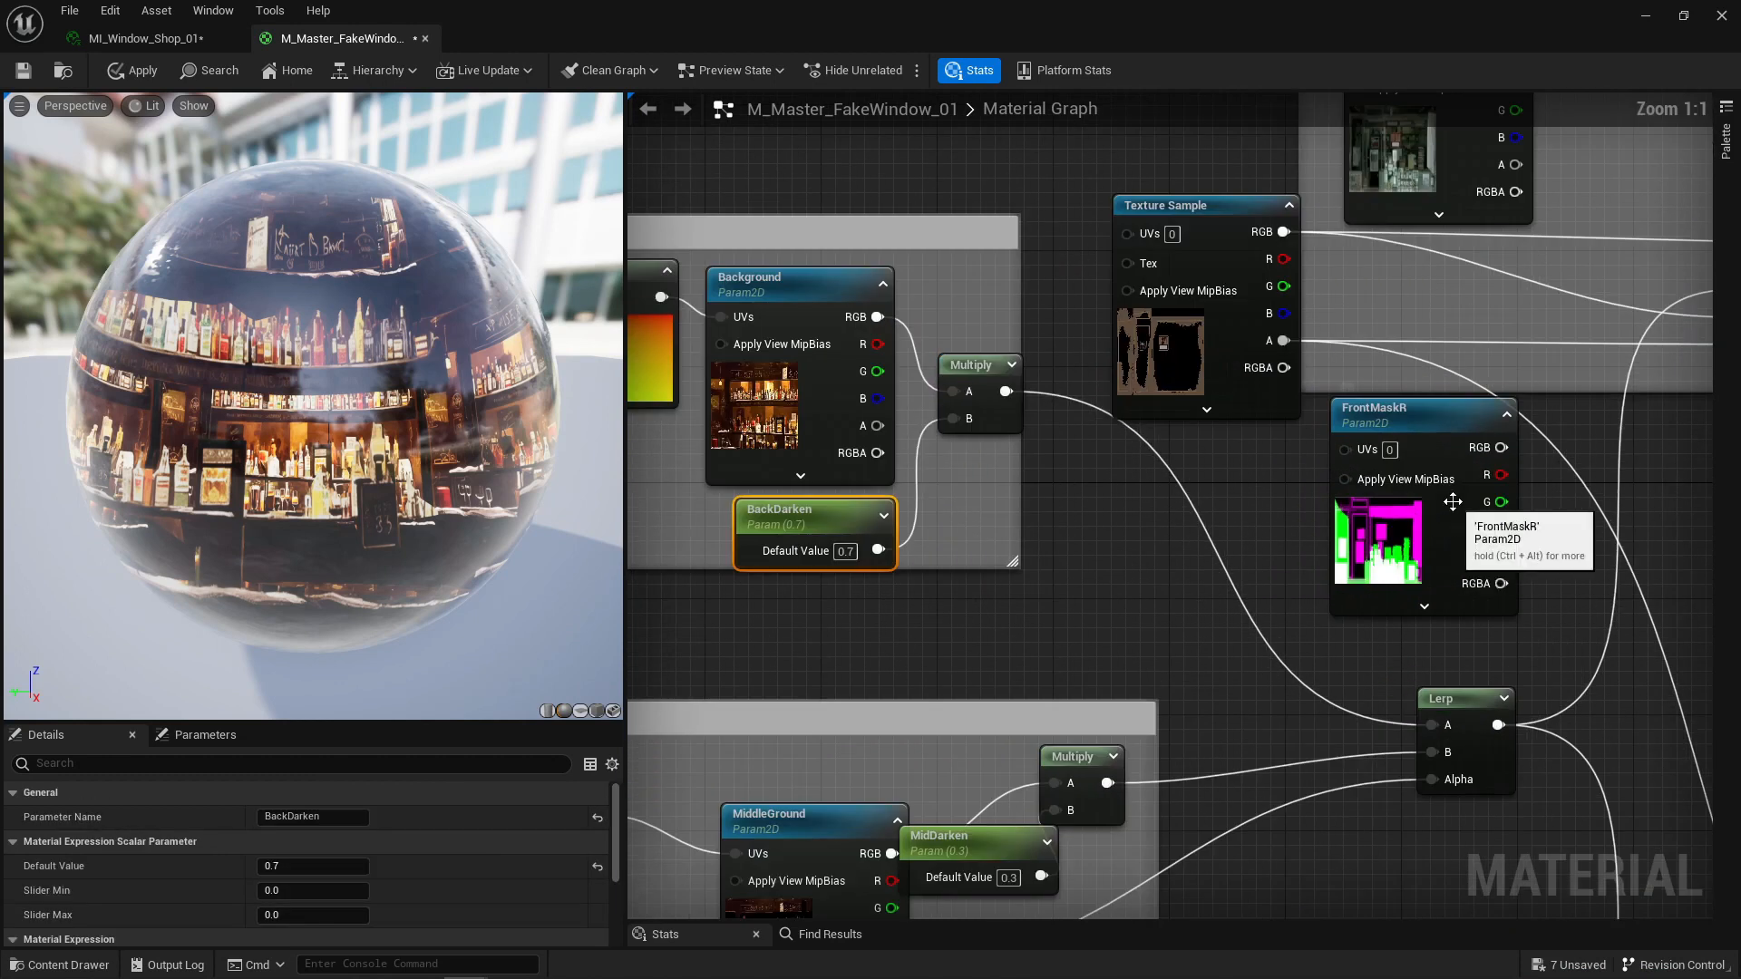
click(1426, 436)
scroll(432, 840, down, 5)
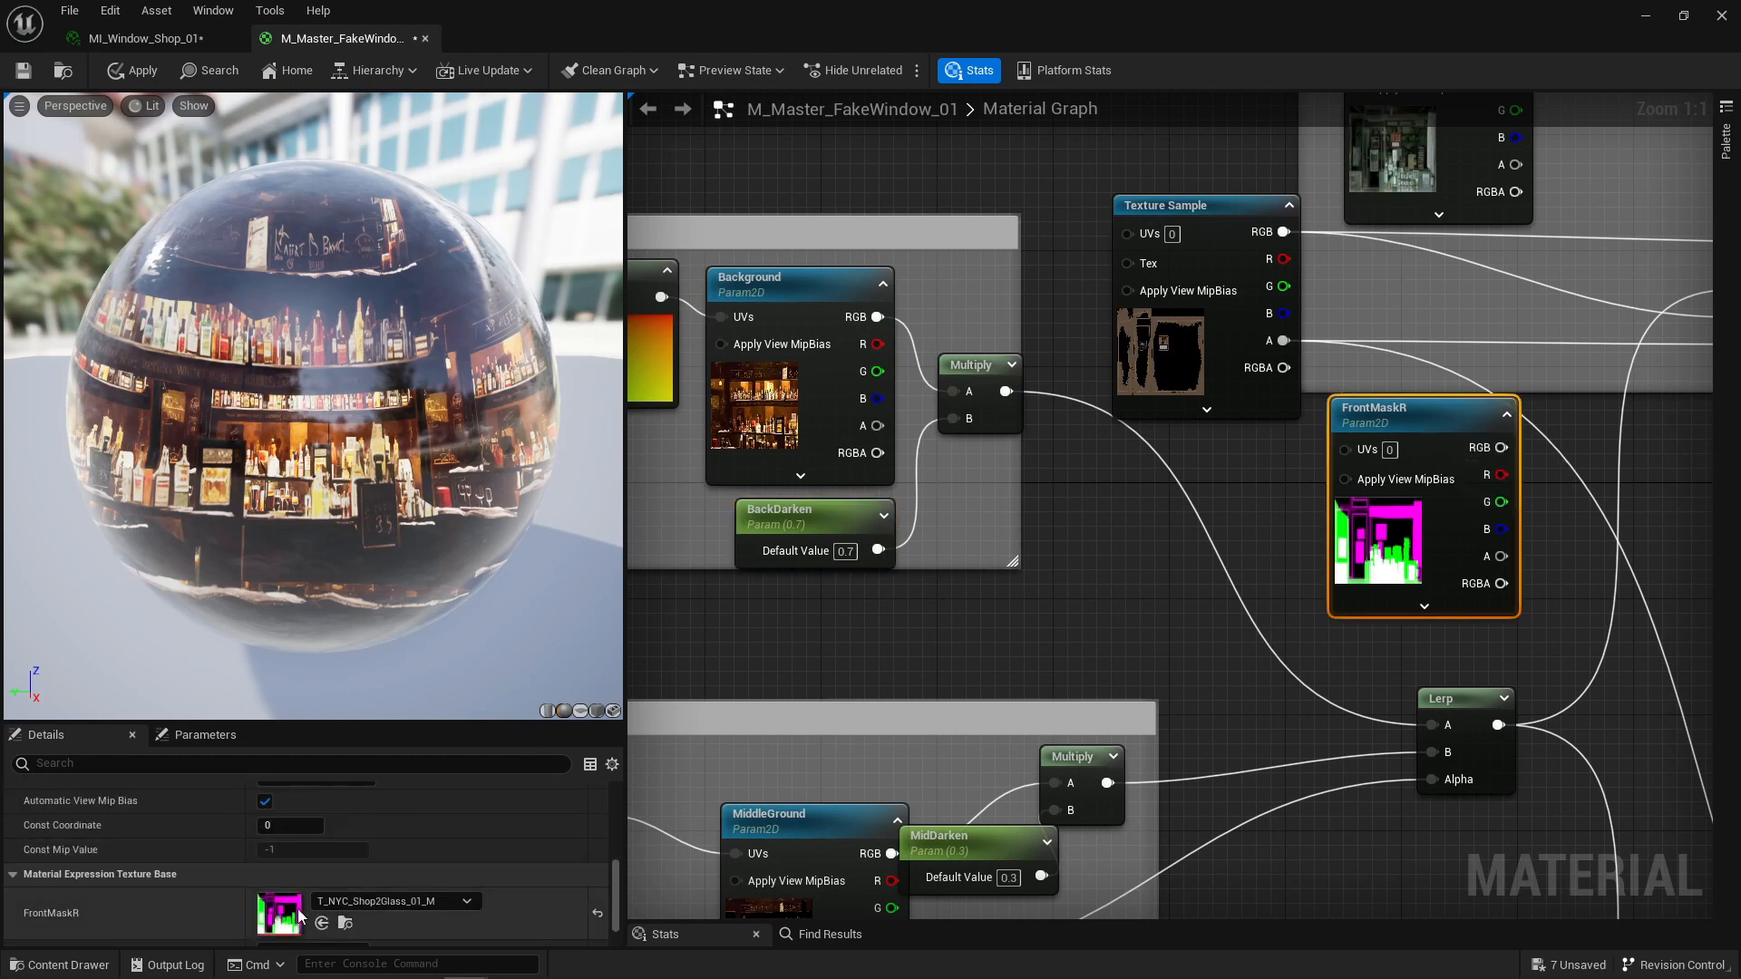
double_click(285, 911)
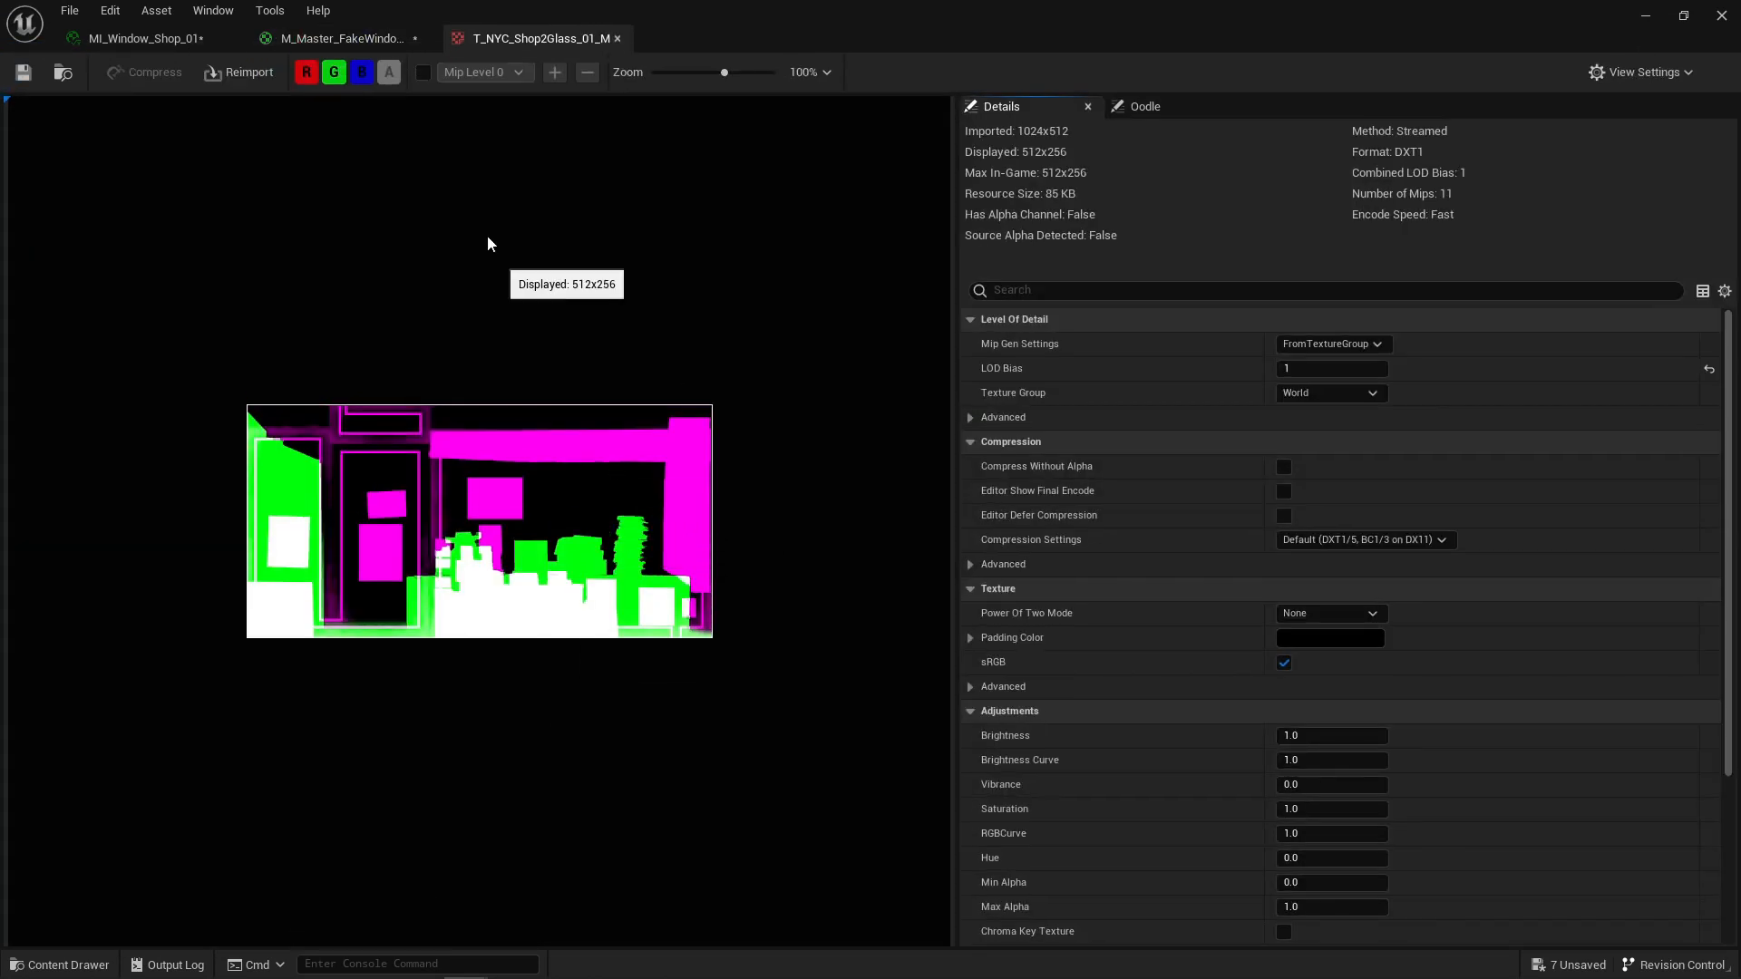
click(620, 40)
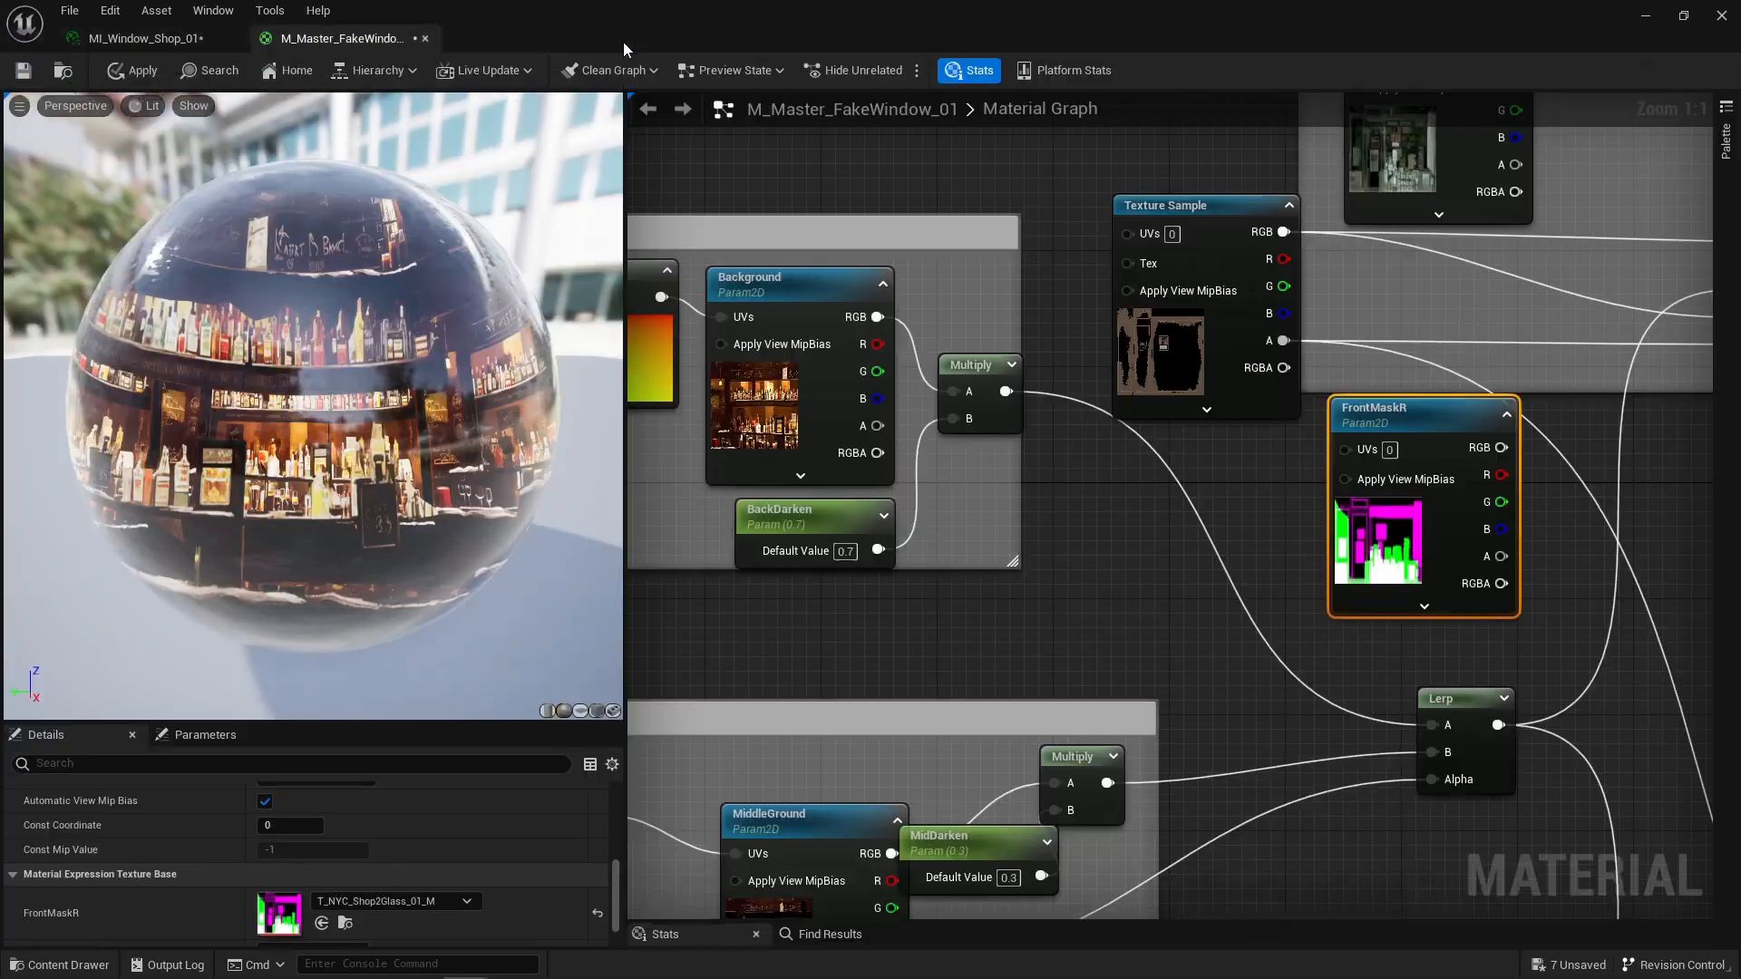
- Replace the spherical material preview with a flat-faced shape and view the shop window on it at an angle
right_drag(1255, 570, 1318, 569)
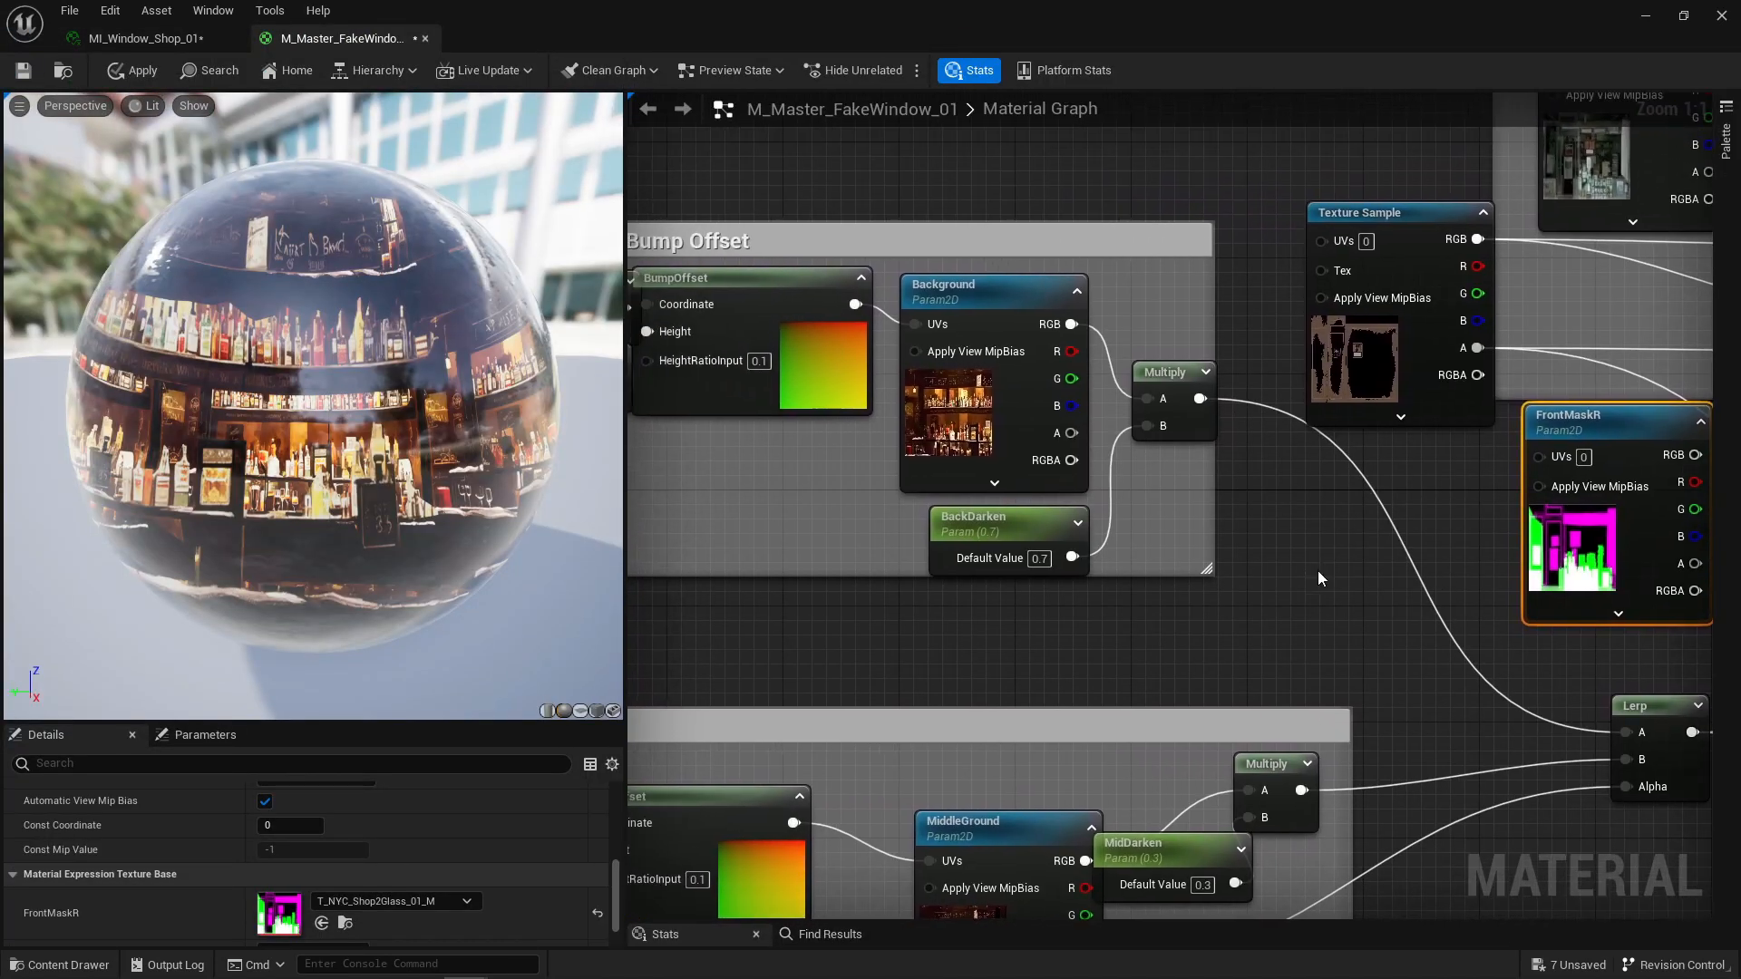
click(597, 711)
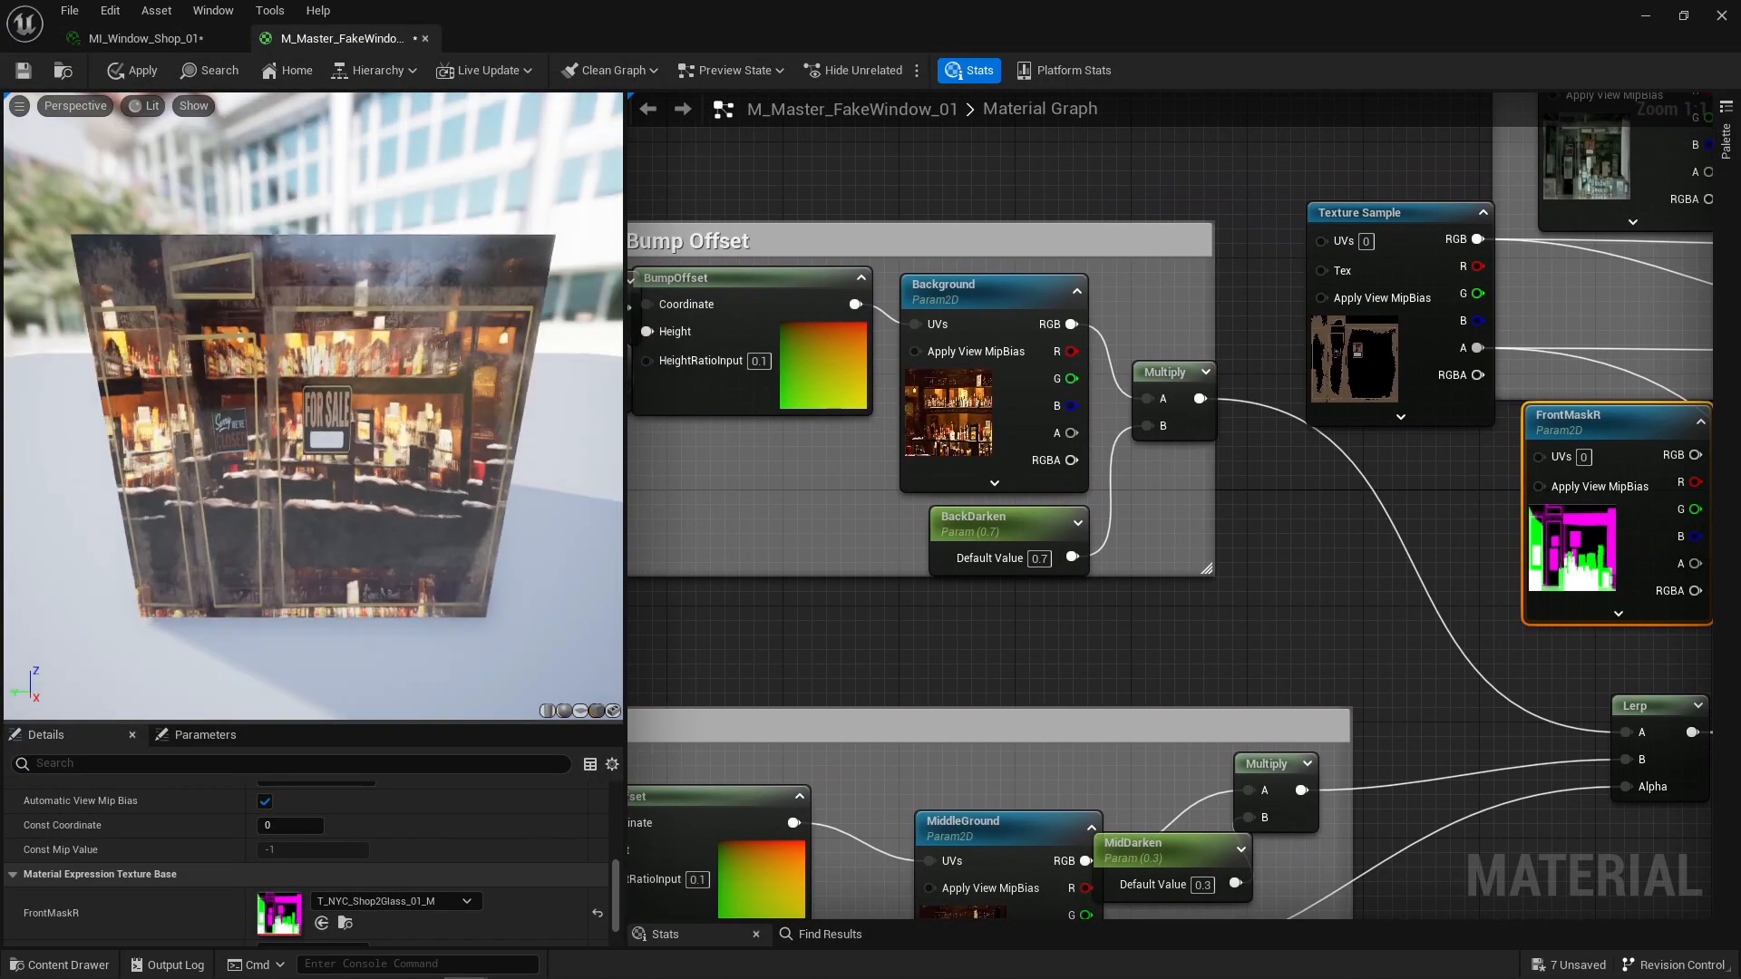
right_drag(362, 408, 363, 471)
drag(362, 408, 399, 408)
- Nudge the back layer's Multiply node away from the Background node, and view the whole preview shape from an angle
right_drag(1205, 492, 1189, 568)
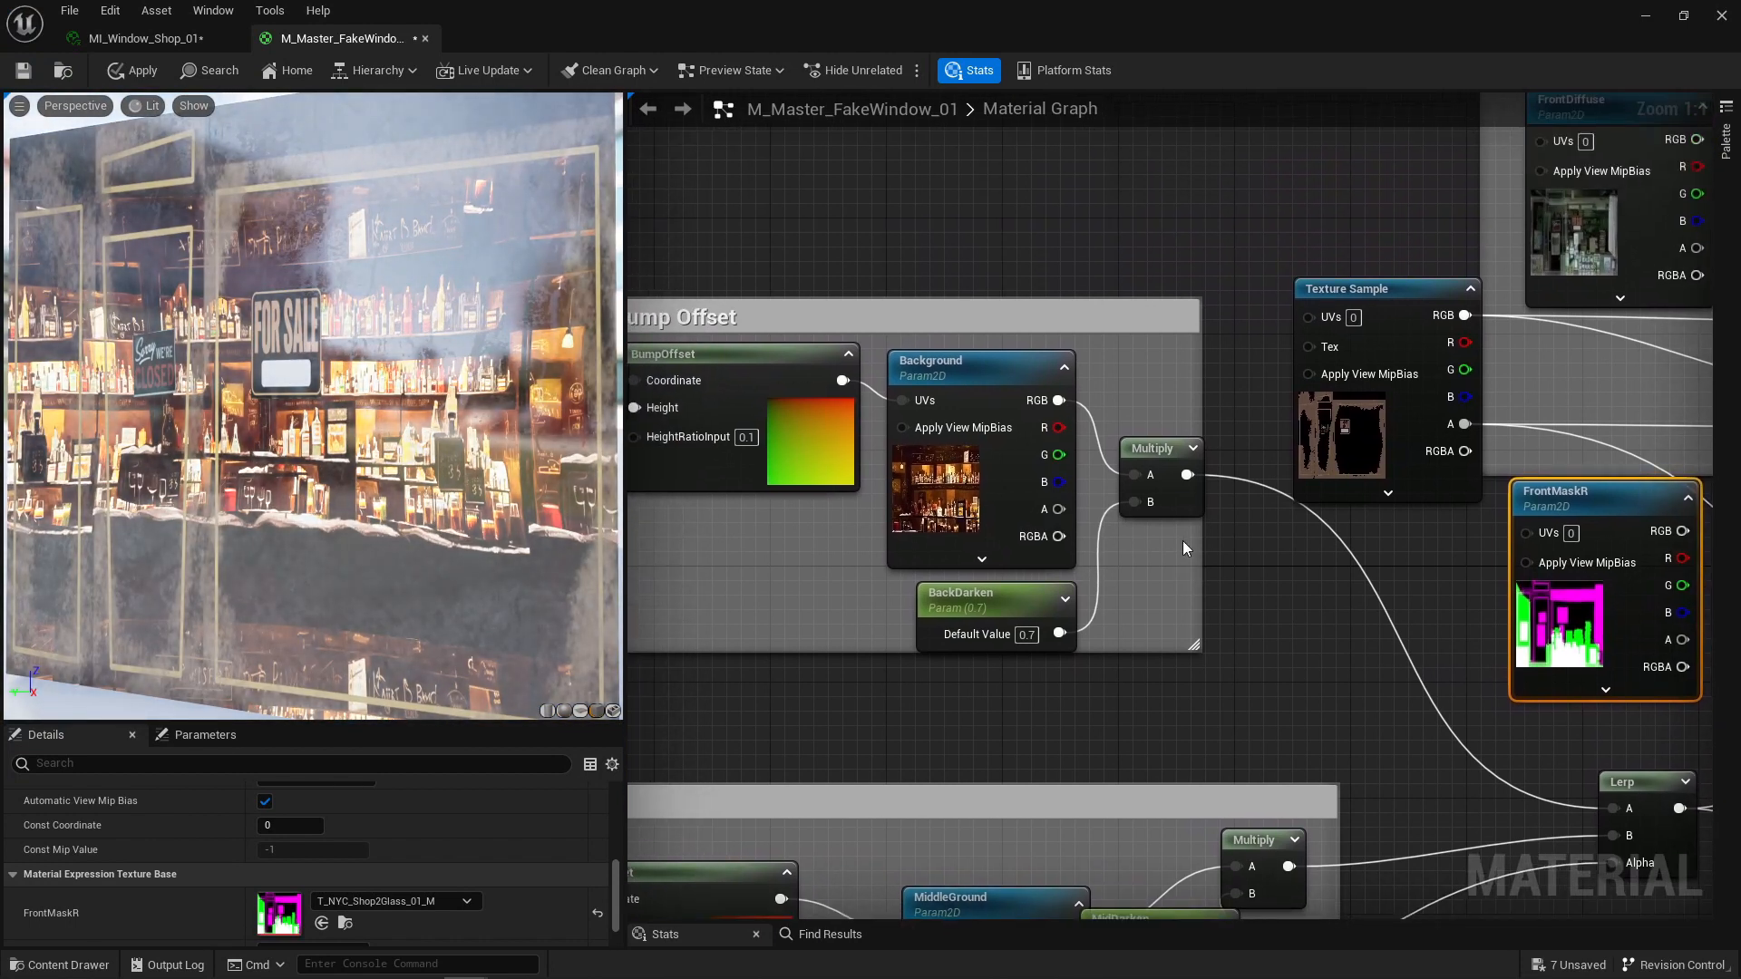
drag(1156, 449, 1171, 435)
right_drag(1295, 602, 1193, 580)
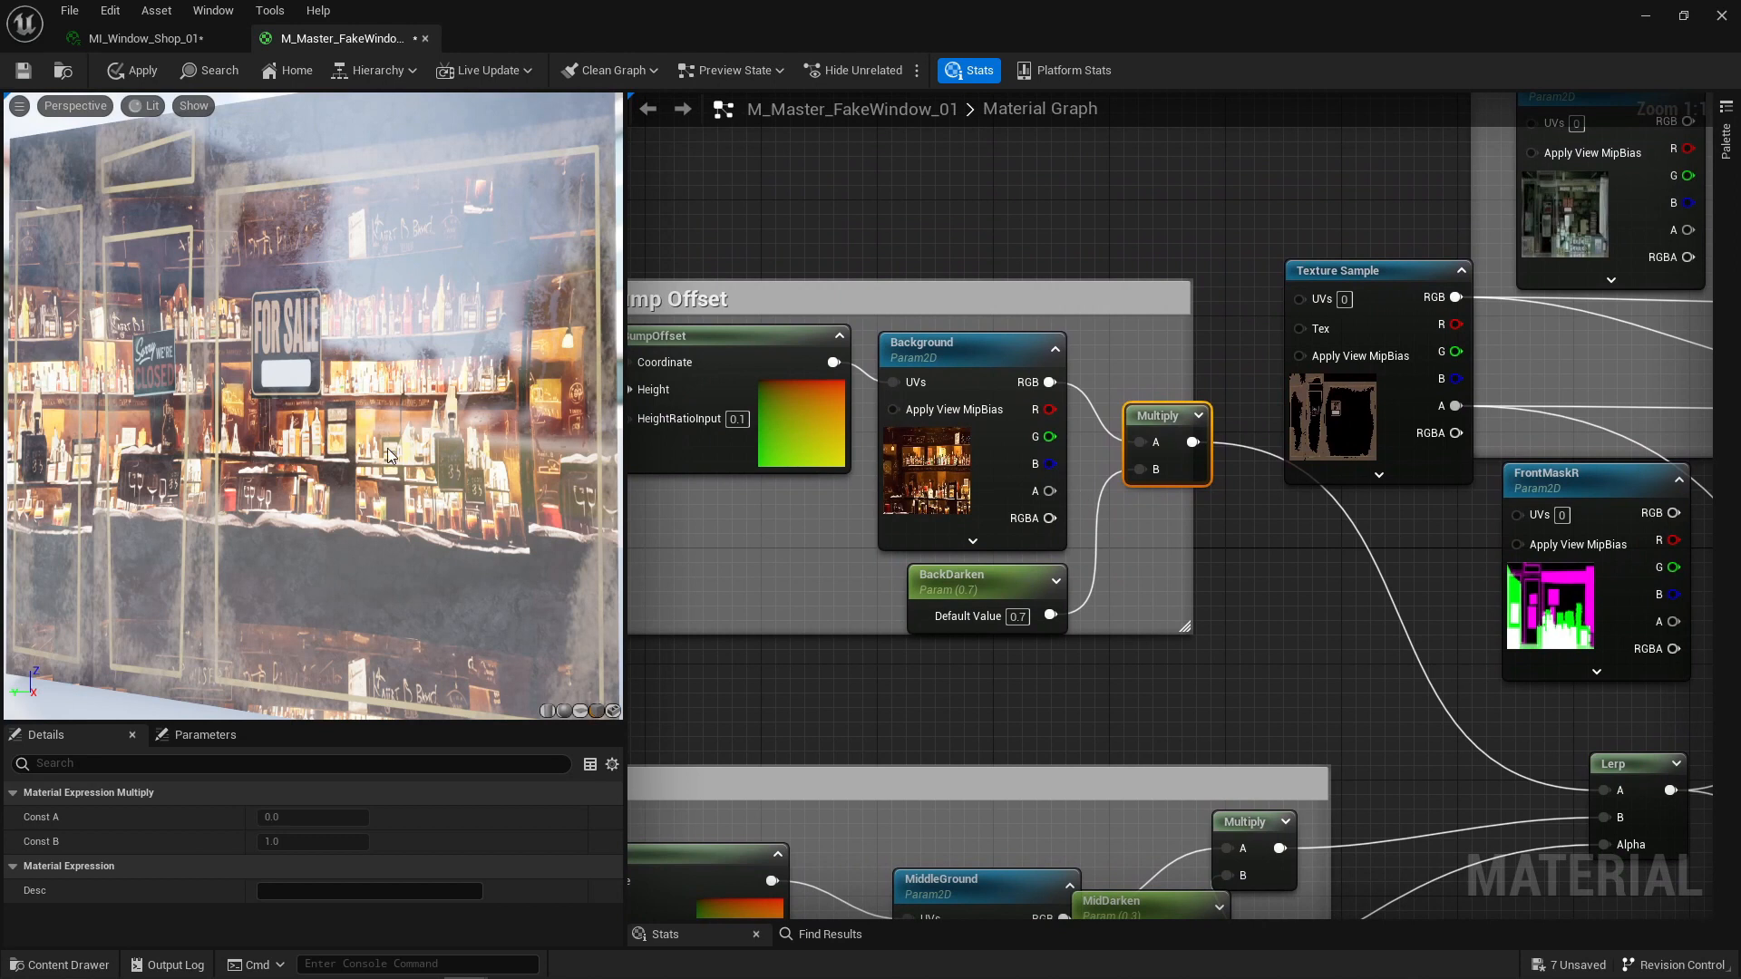
scroll(388, 456, down, 5)
drag(388, 456, 327, 473)
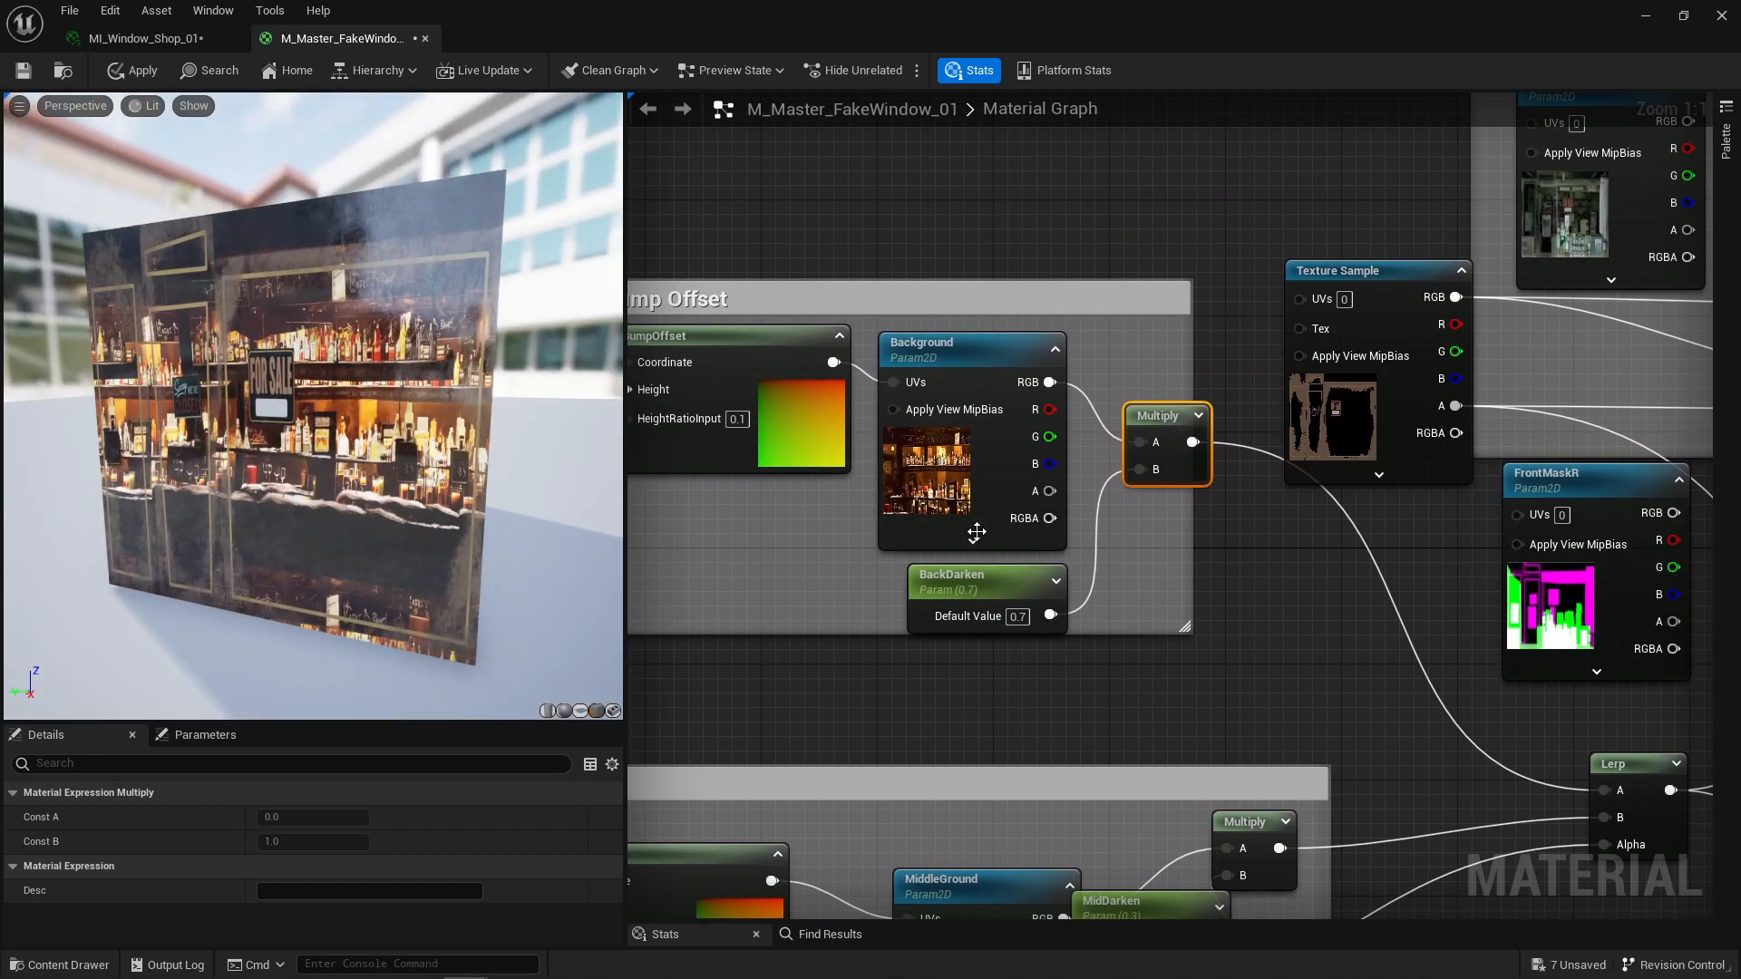
- Examine the full T_Background_01 texture of the back layer, and return to the M_Master_FakeWindow_01 graph
scroll(977, 533, down, 3)
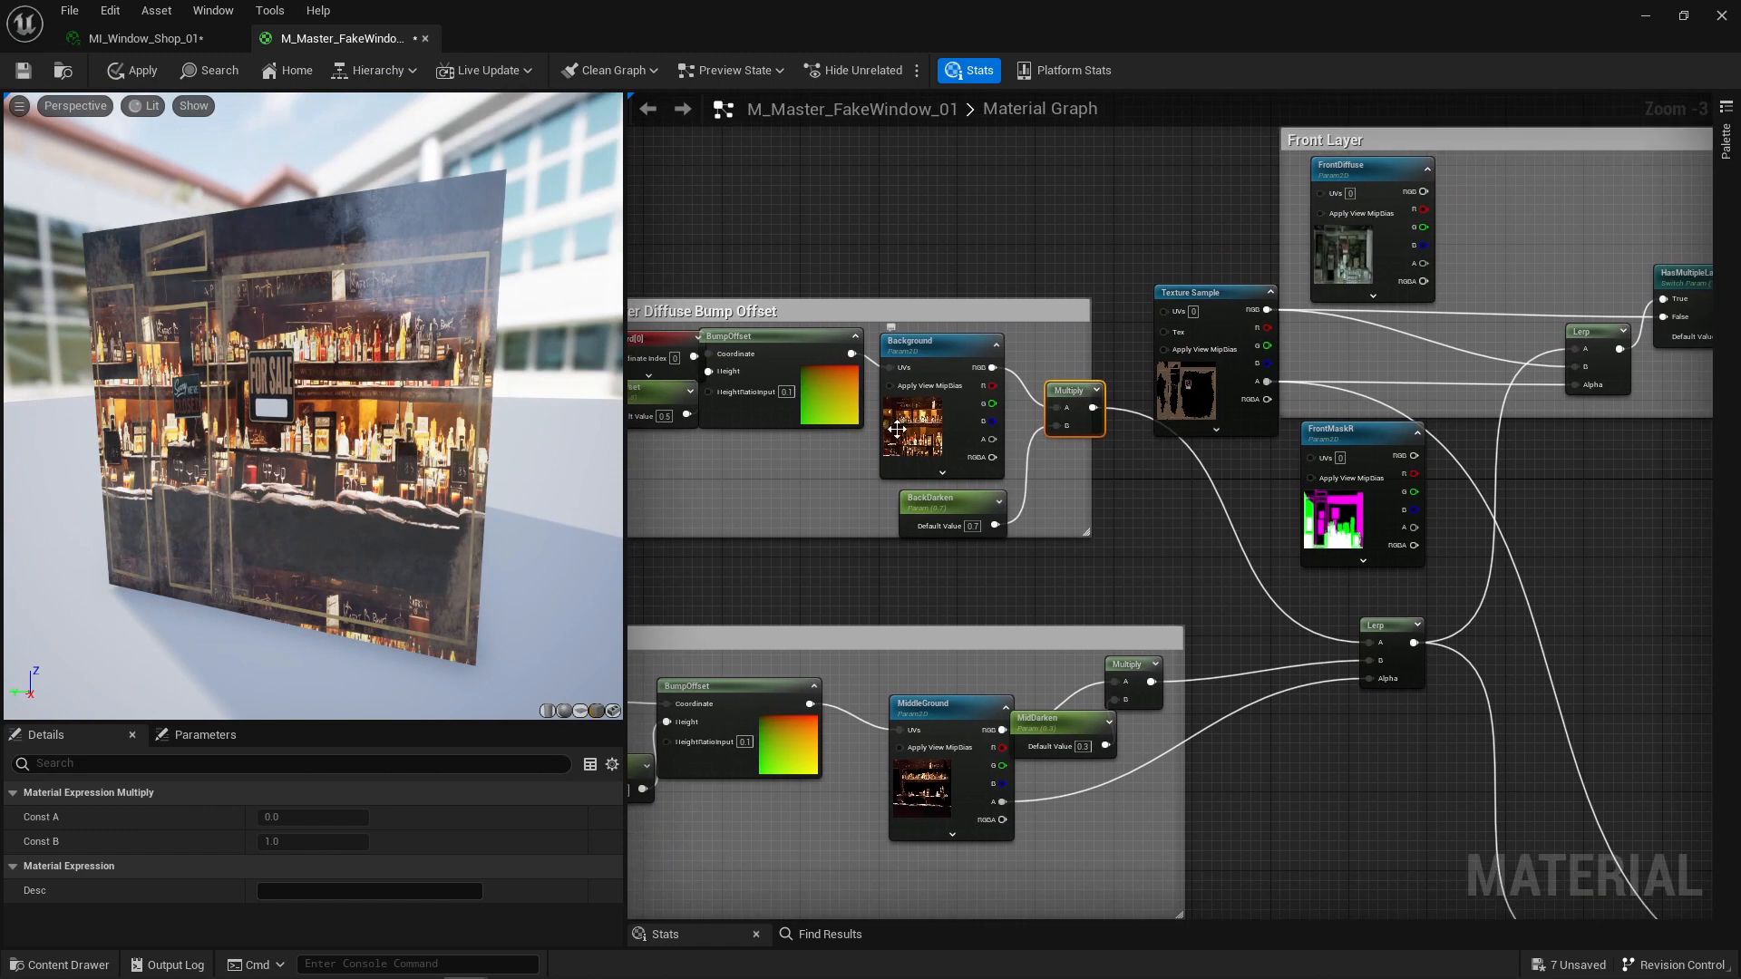
click(896, 430)
scroll(417, 836, down, 5)
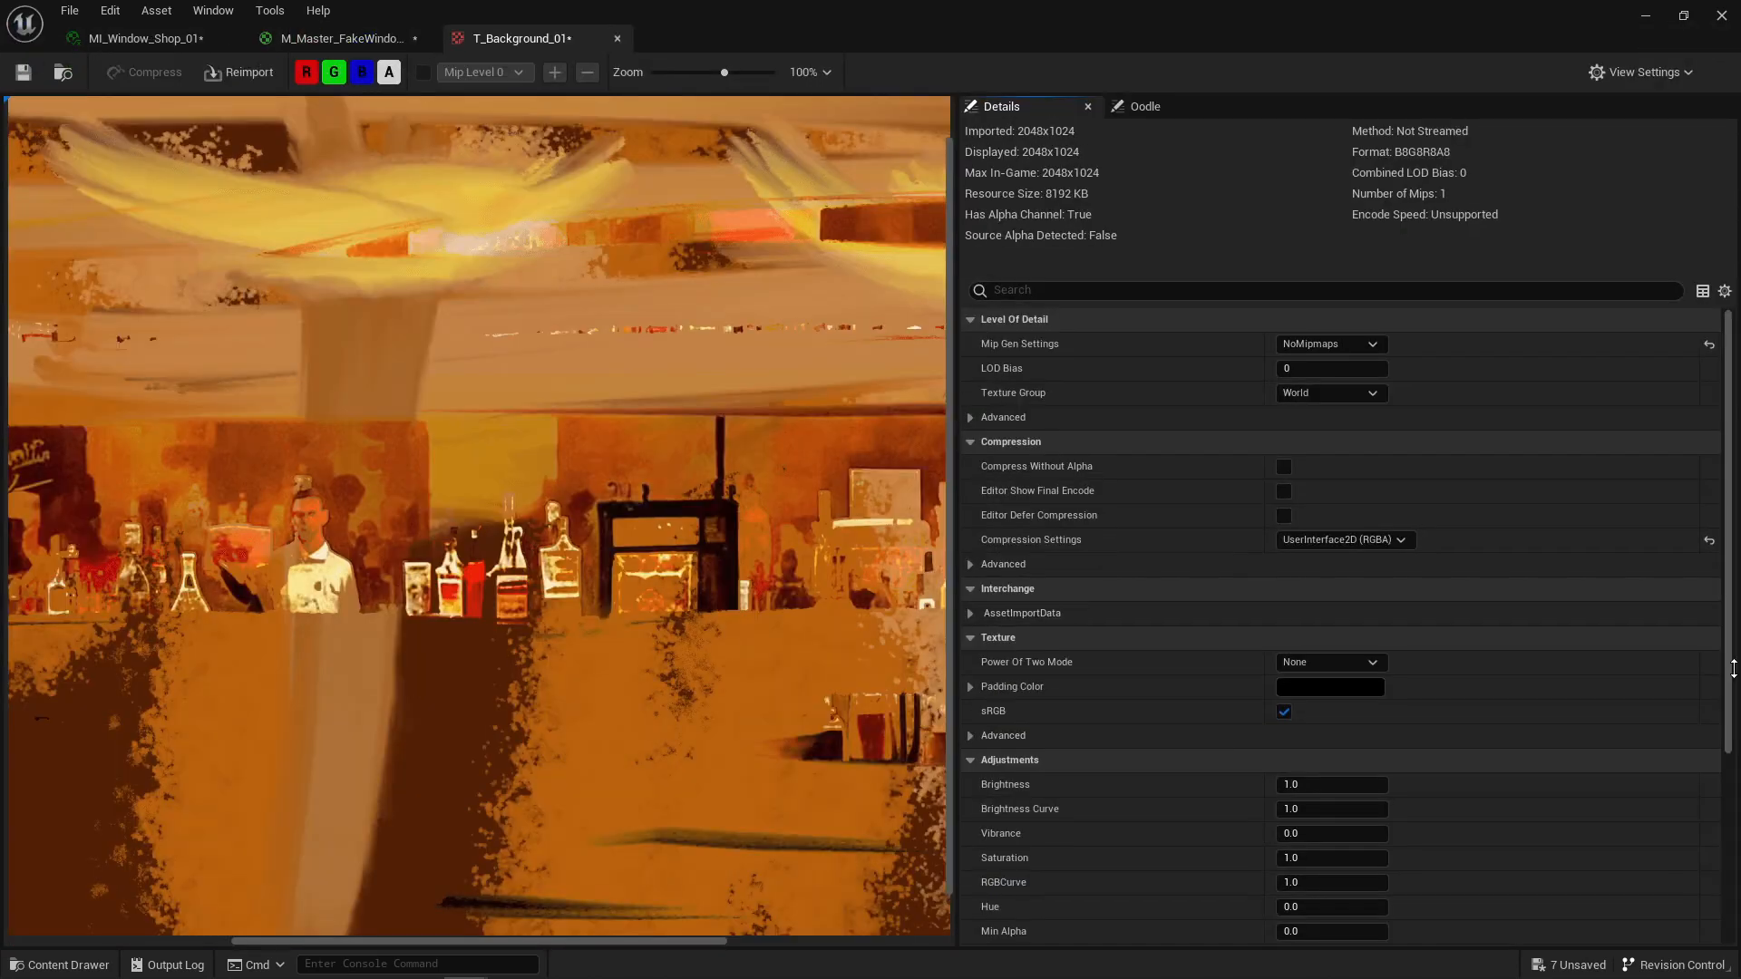
scroll(611, 495, down, 5)
scroll(568, 544, down, 3)
scroll(562, 542, up, 2)
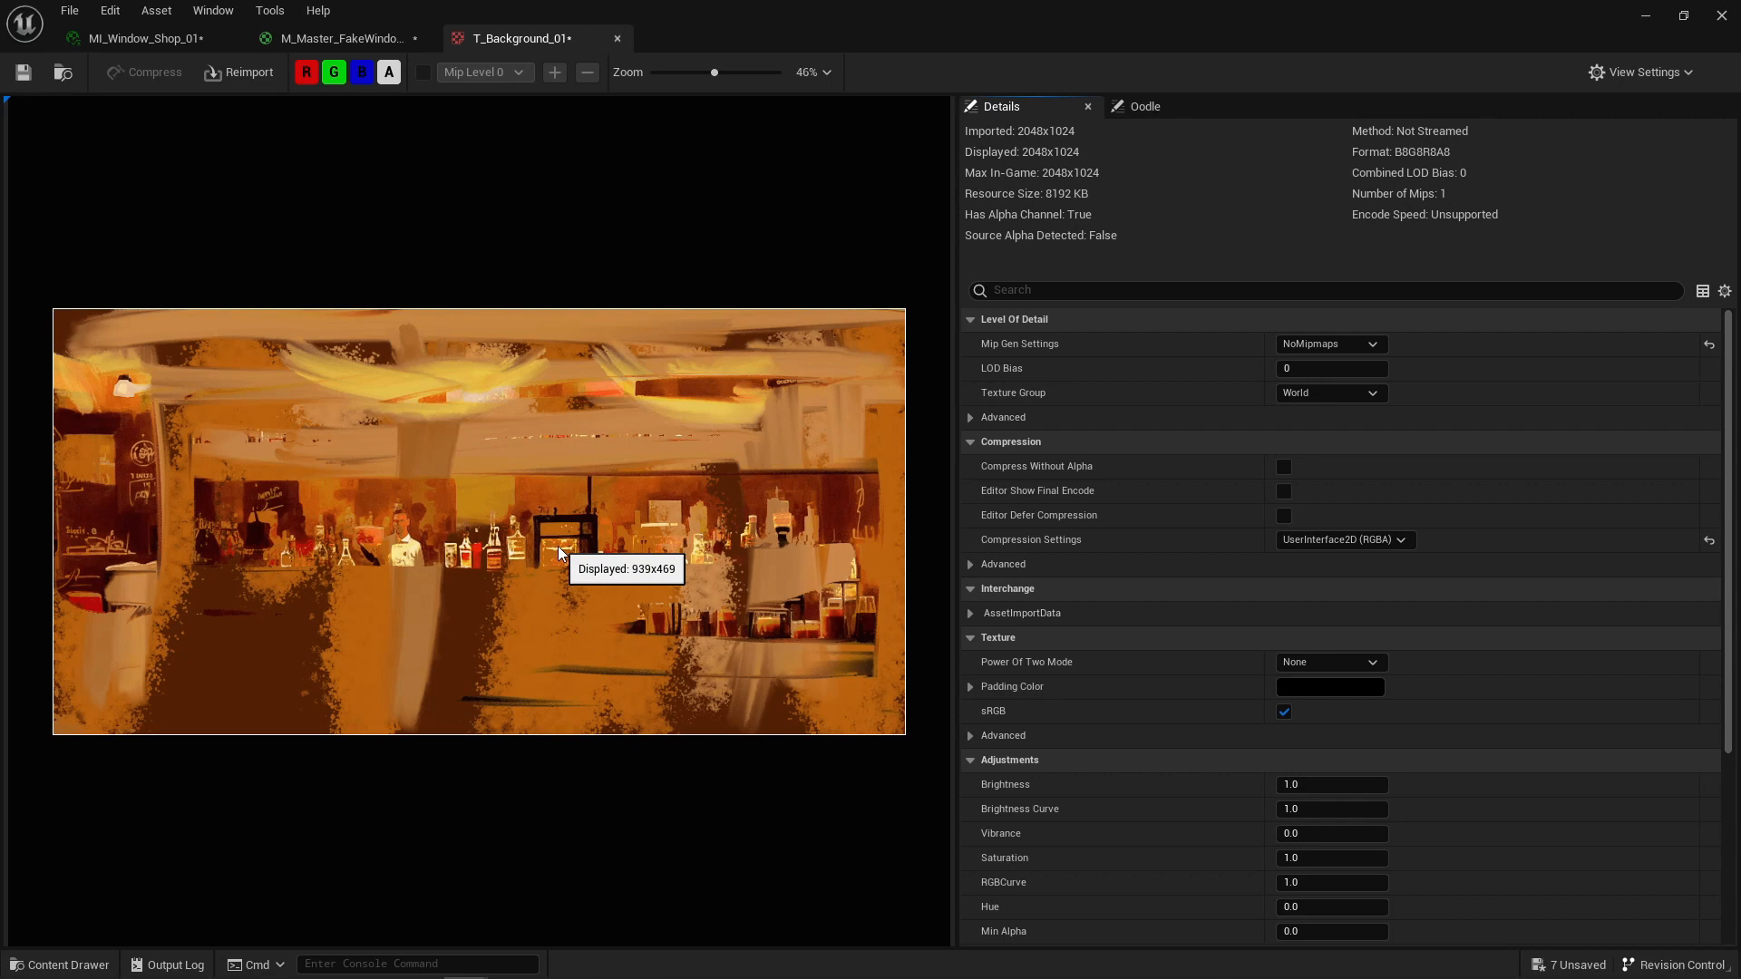
click(343, 38)
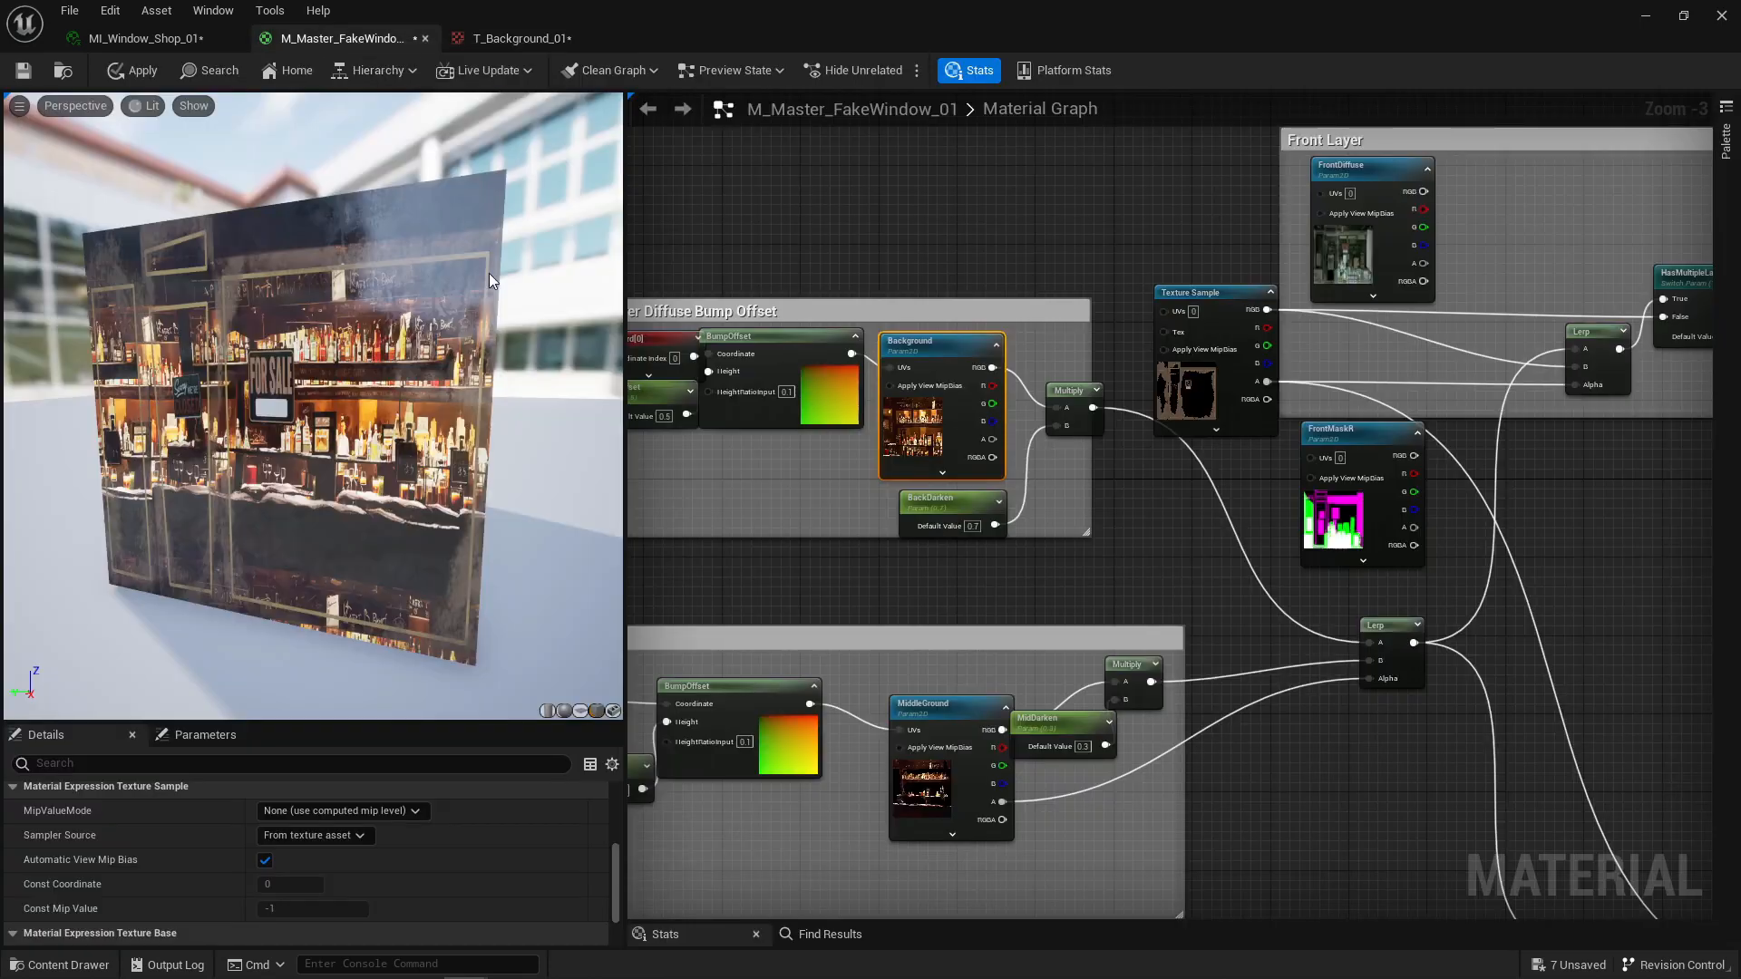
- Nudge the Background texture node up and the T_Forground_01 Texture Sample node down in the material graph
scroll(1019, 417, up, 3)
mouse_move(1031, 387)
mouse_down()
mouse_move(1026, 415)
mouse_move(1026, 399)
mouse_up()
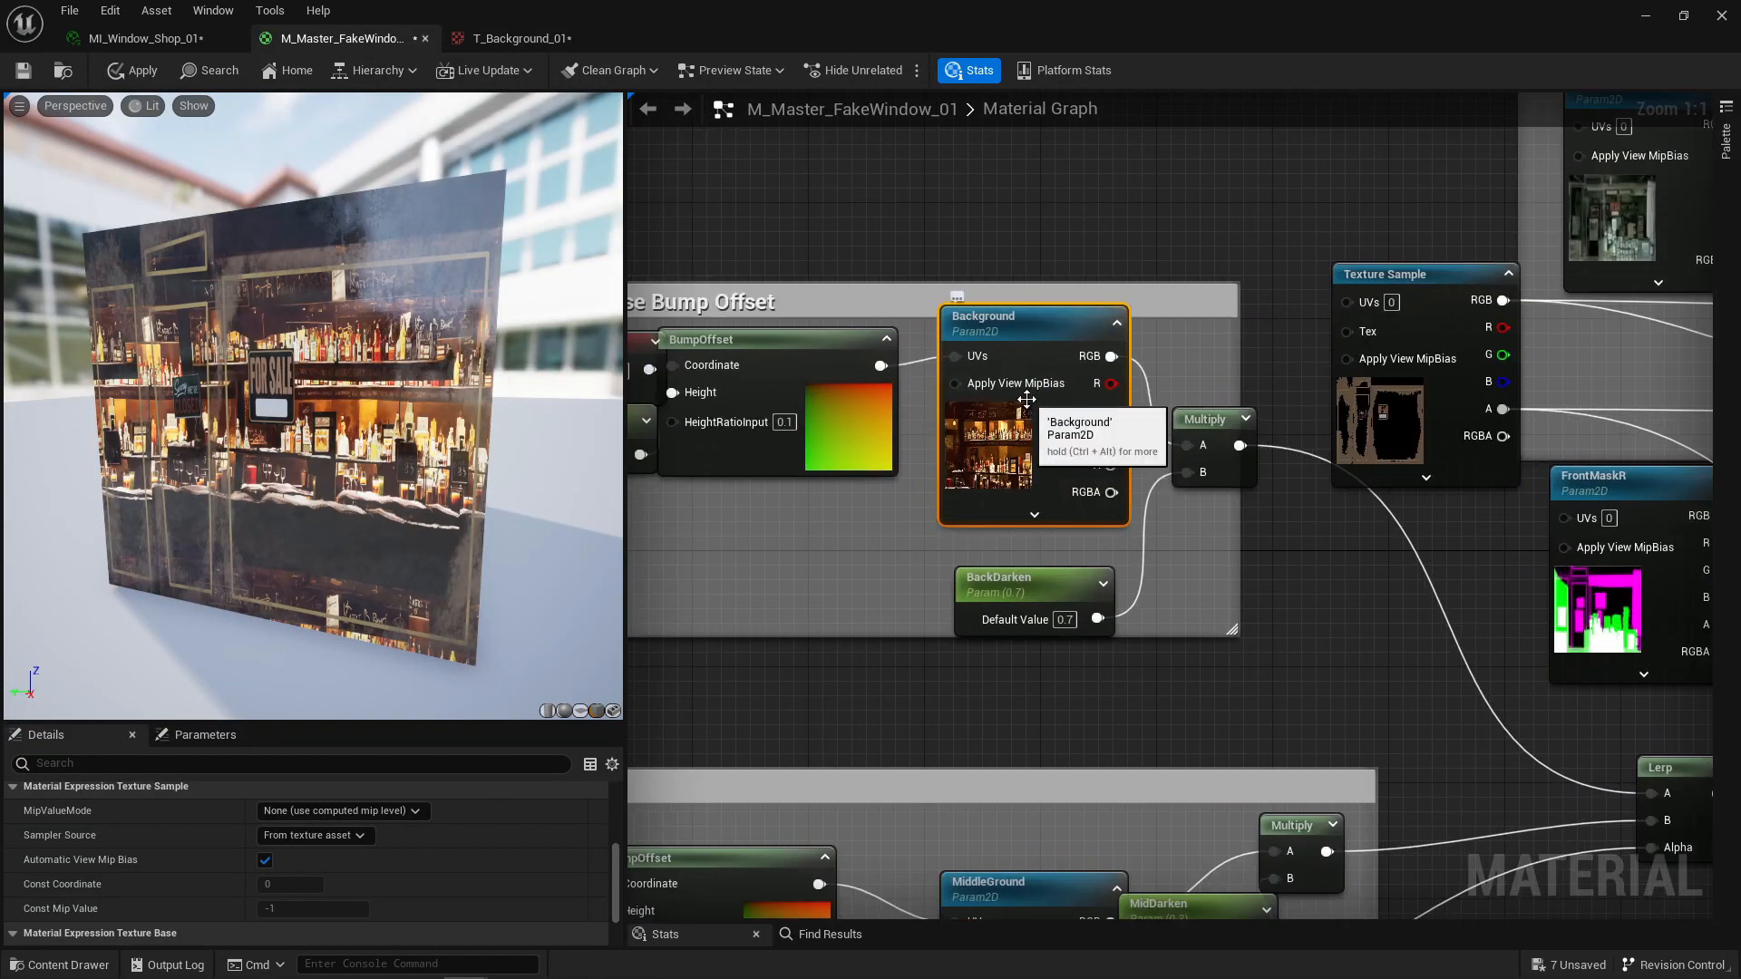
scroll(1120, 413, down, 2)
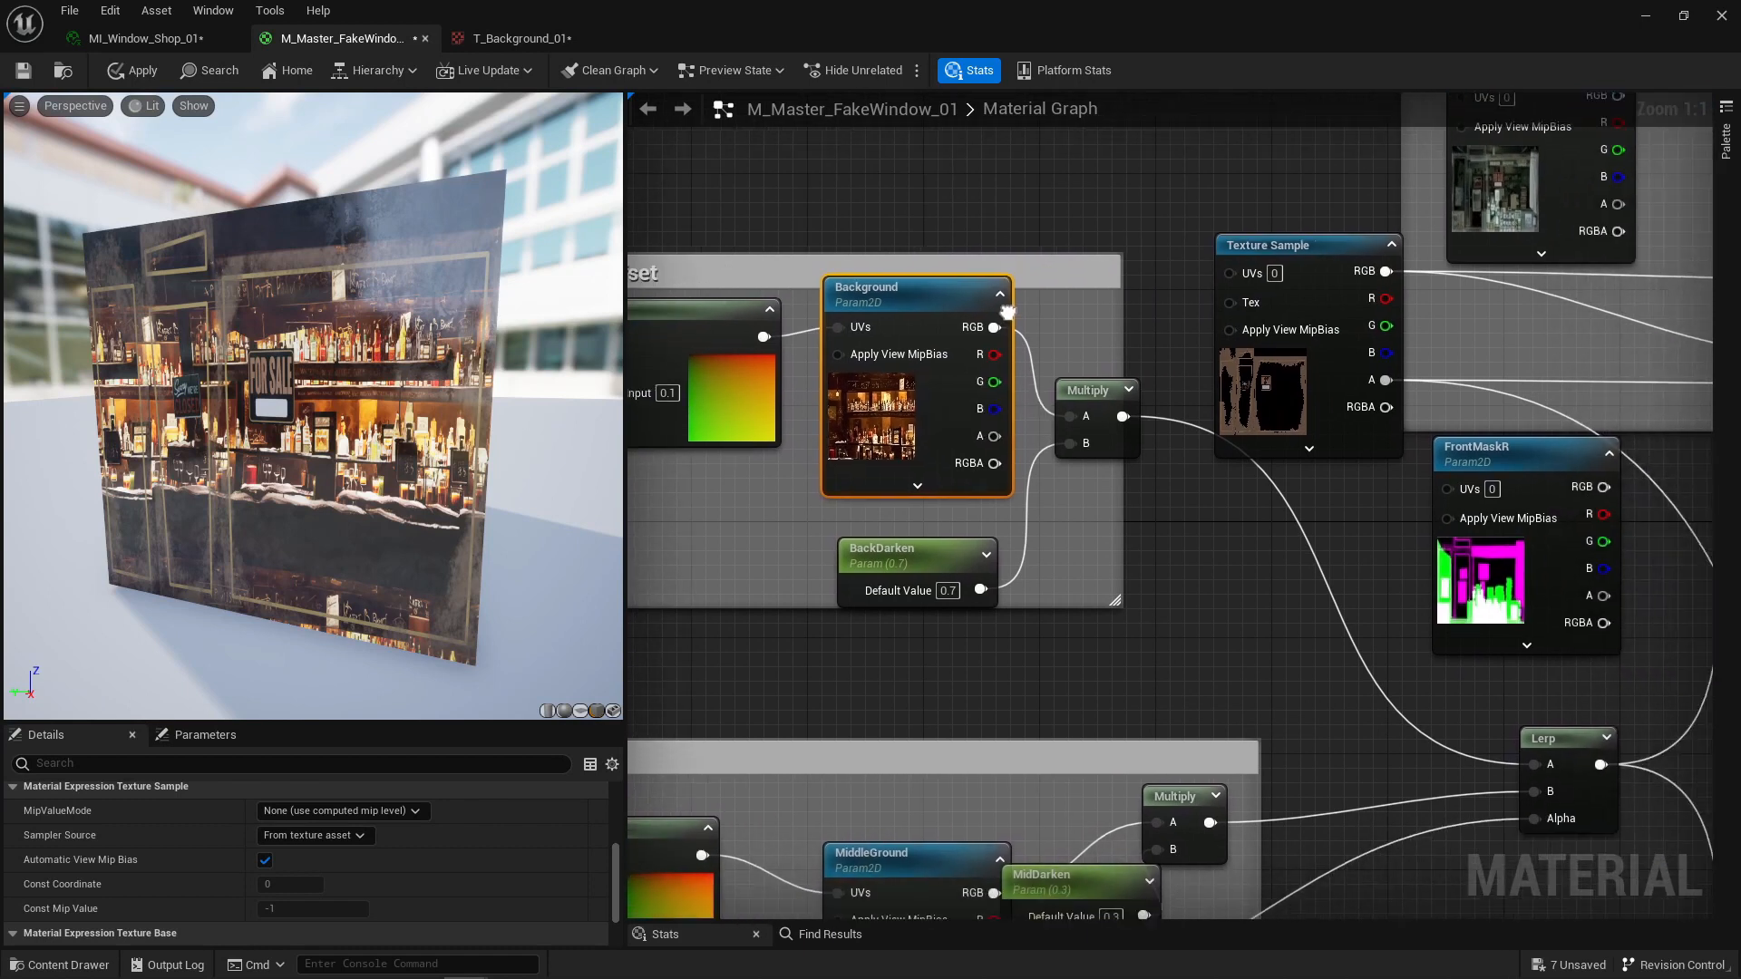
right_drag(1119, 412, 1010, 454)
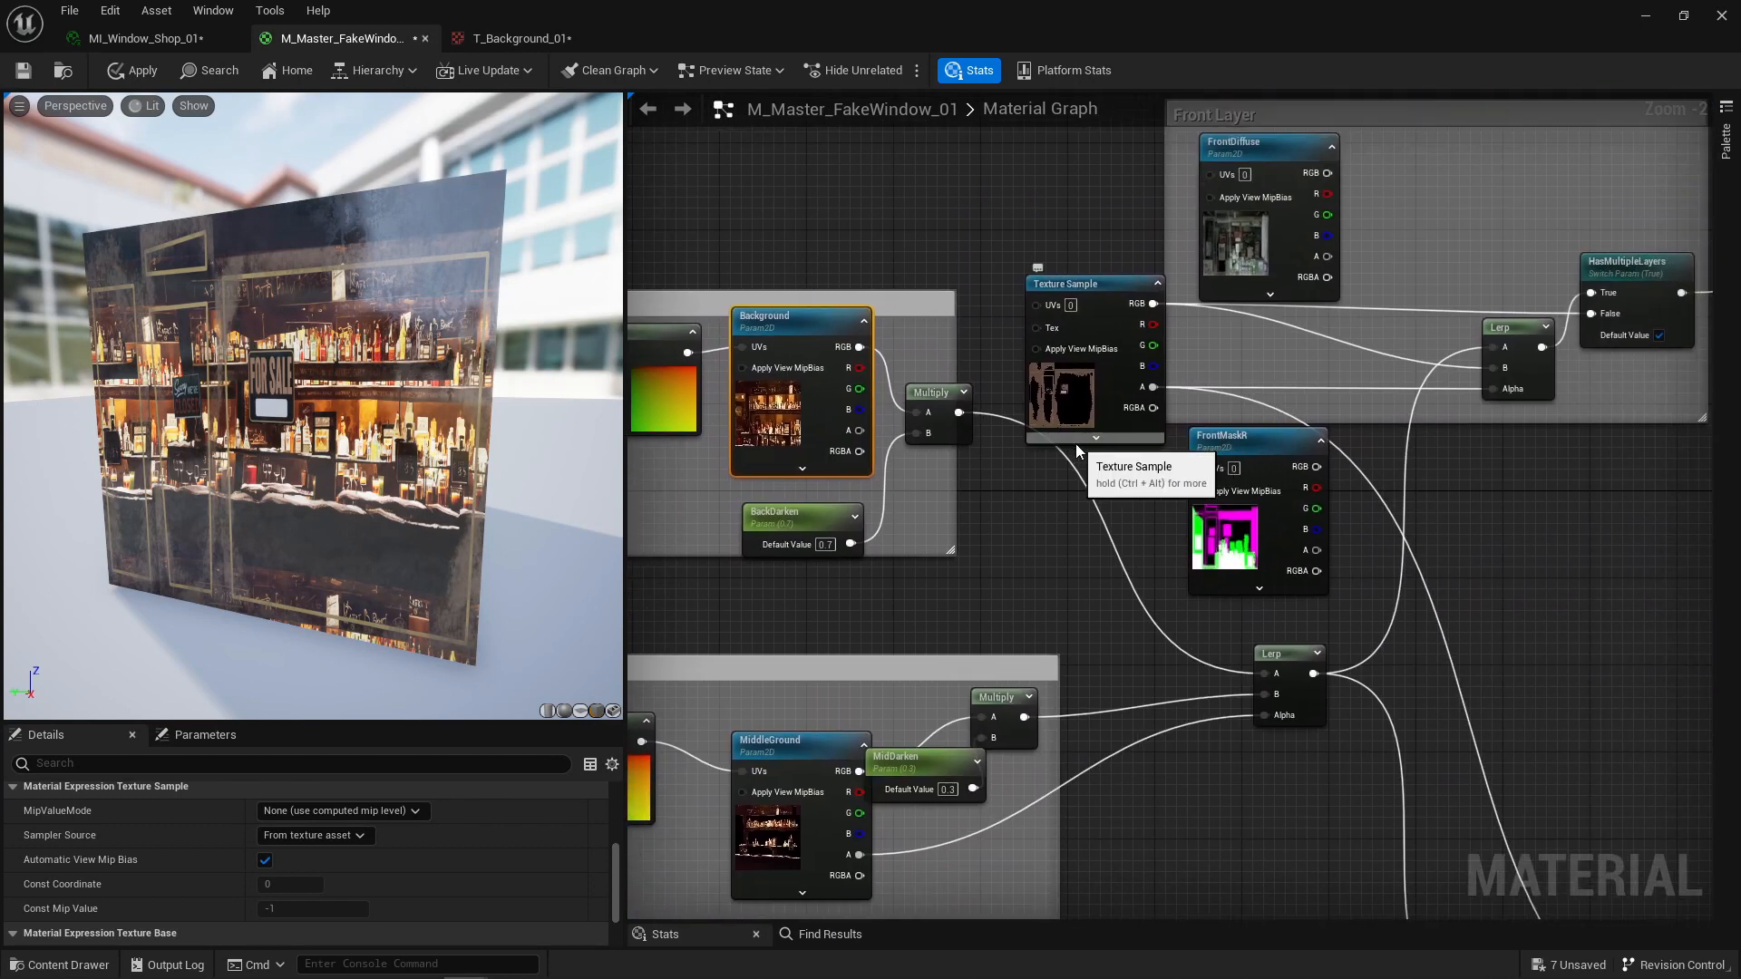
drag(1070, 392, 1085, 405)
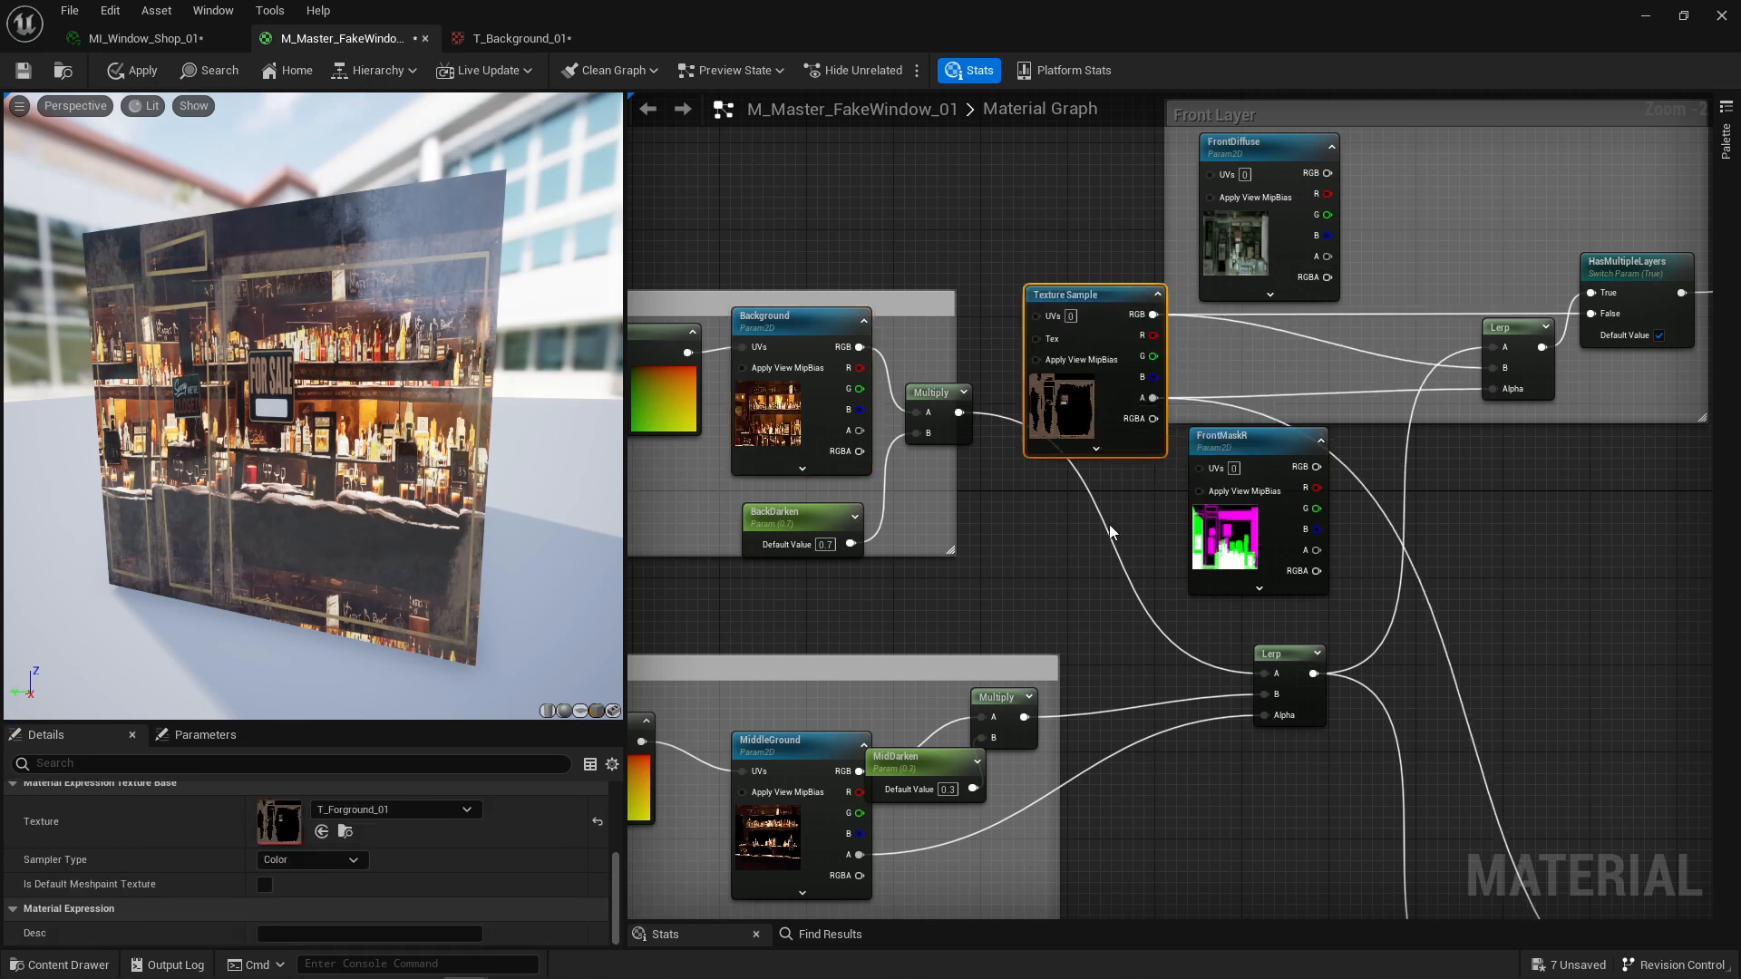
- Switch to Photoshop, view the Foreground group with Layer 7 and the mon_prefere coffee window layer added beneath it, and hide them all
mouse_move(1061, 526)
right_down()
mouse_move(1128, 426)
mouse_move(1082, 542)
right_up()
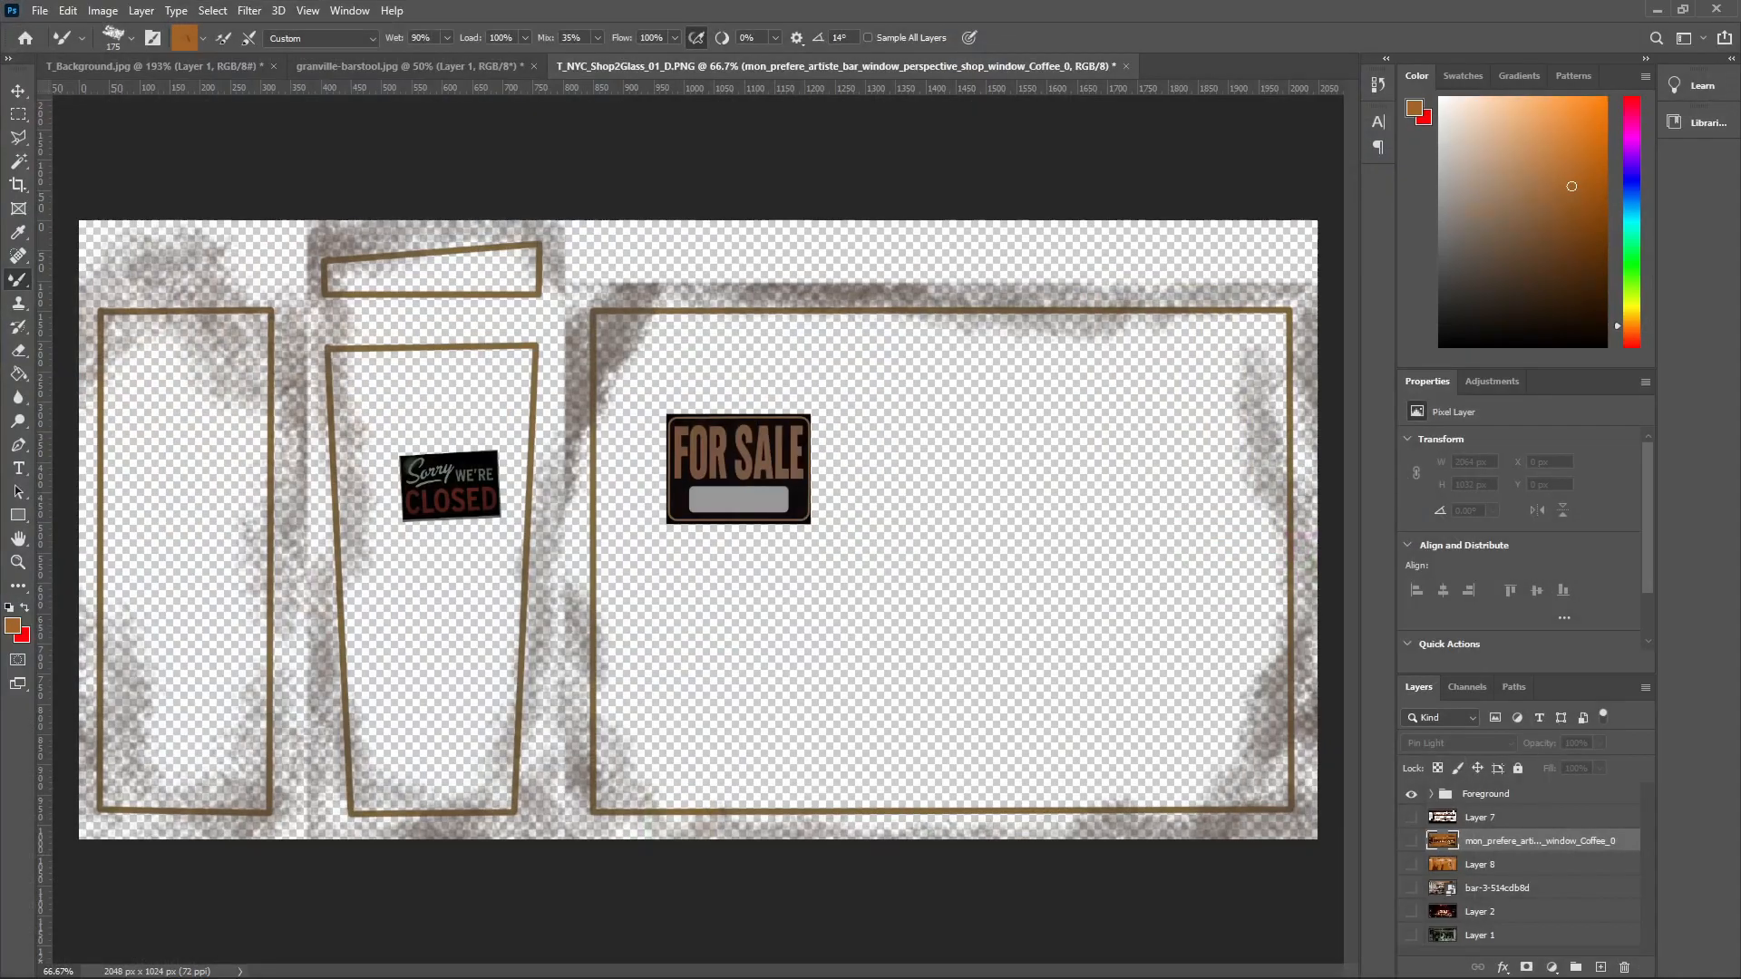
click(1411, 817)
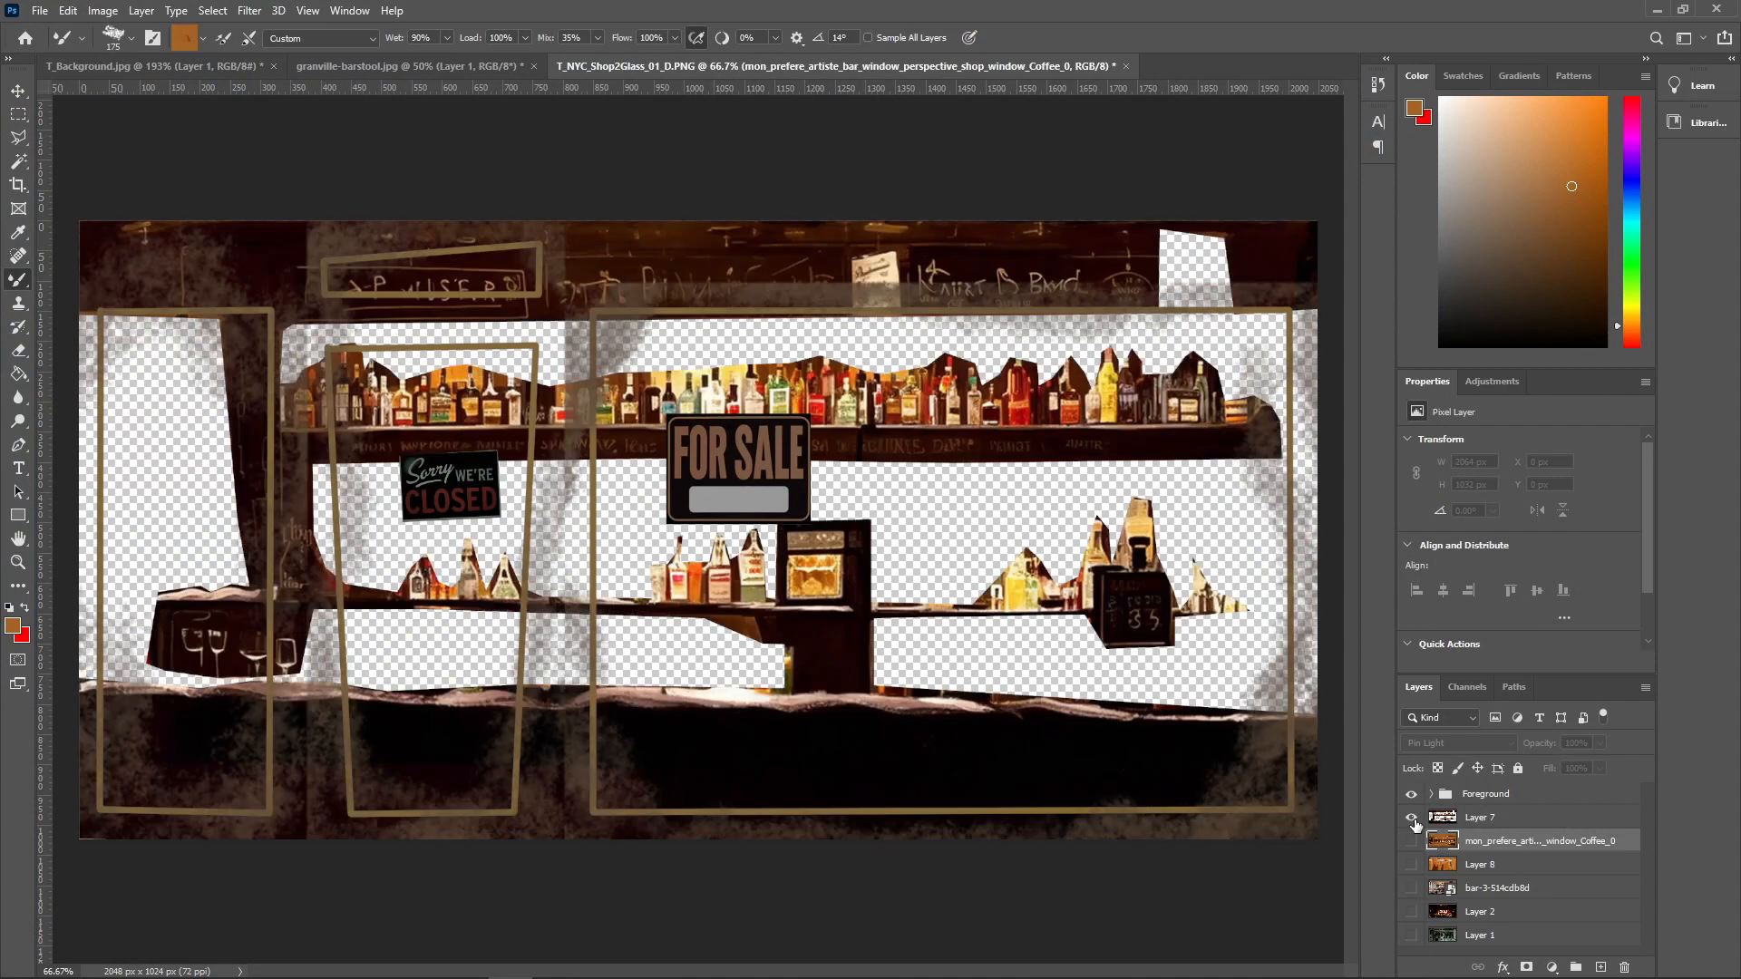
click(1411, 841)
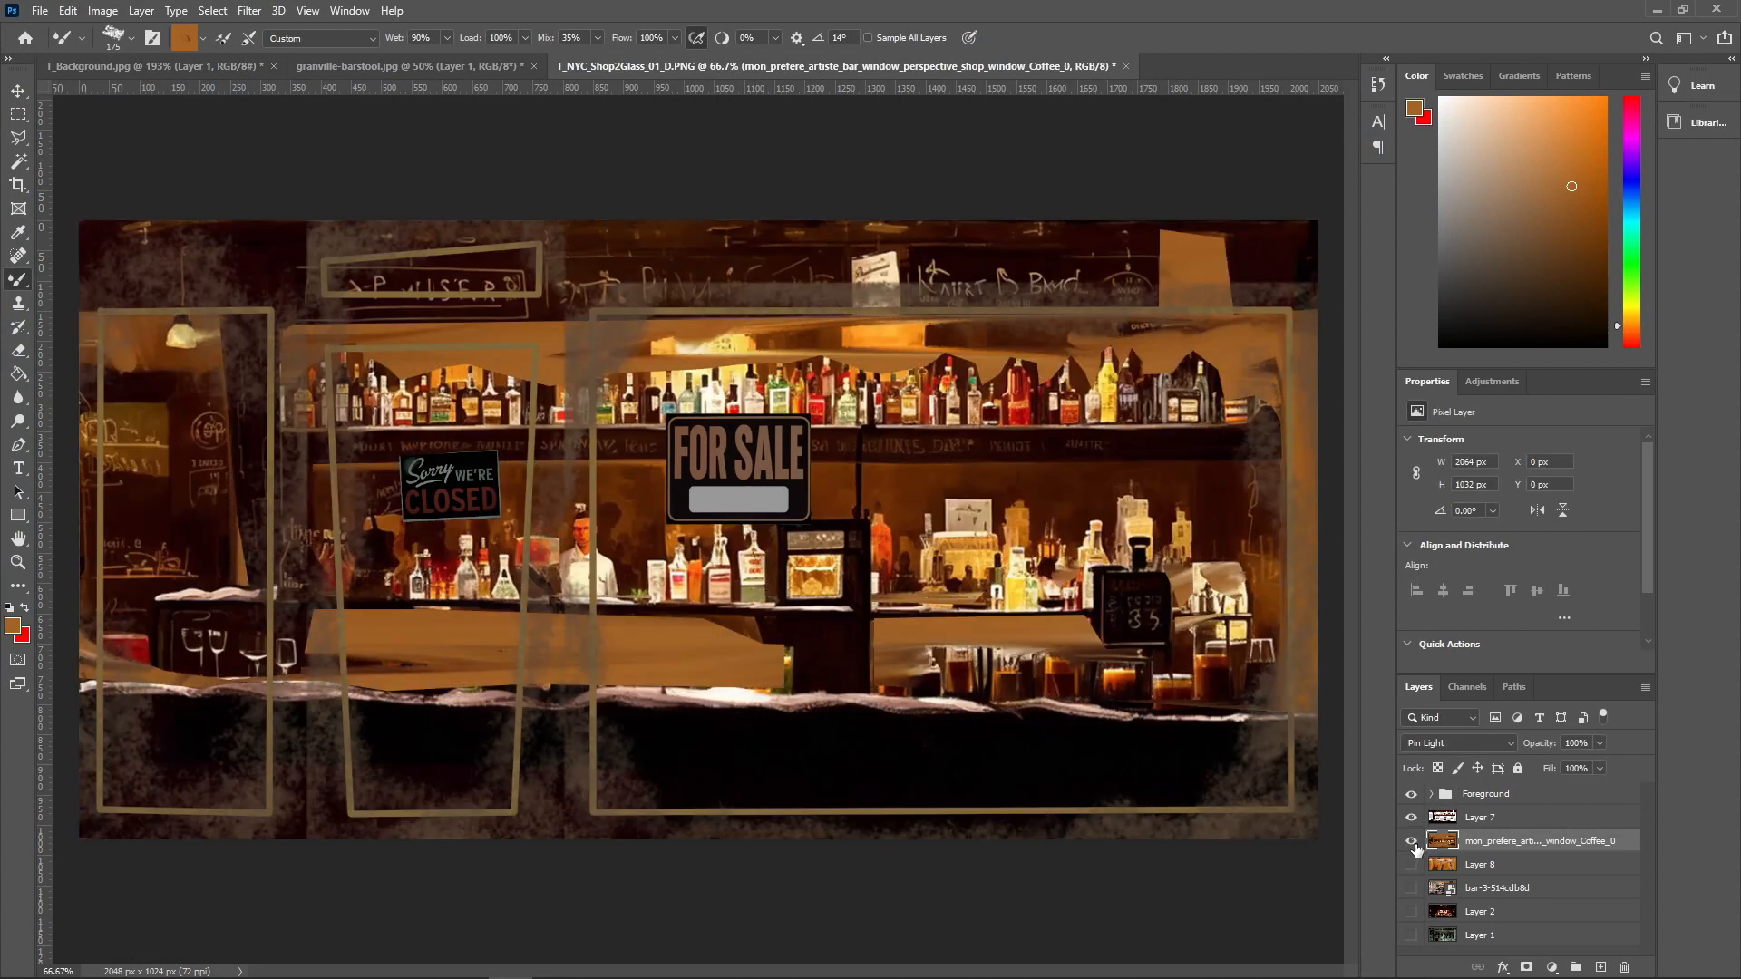
click(1413, 821)
click(1414, 801)
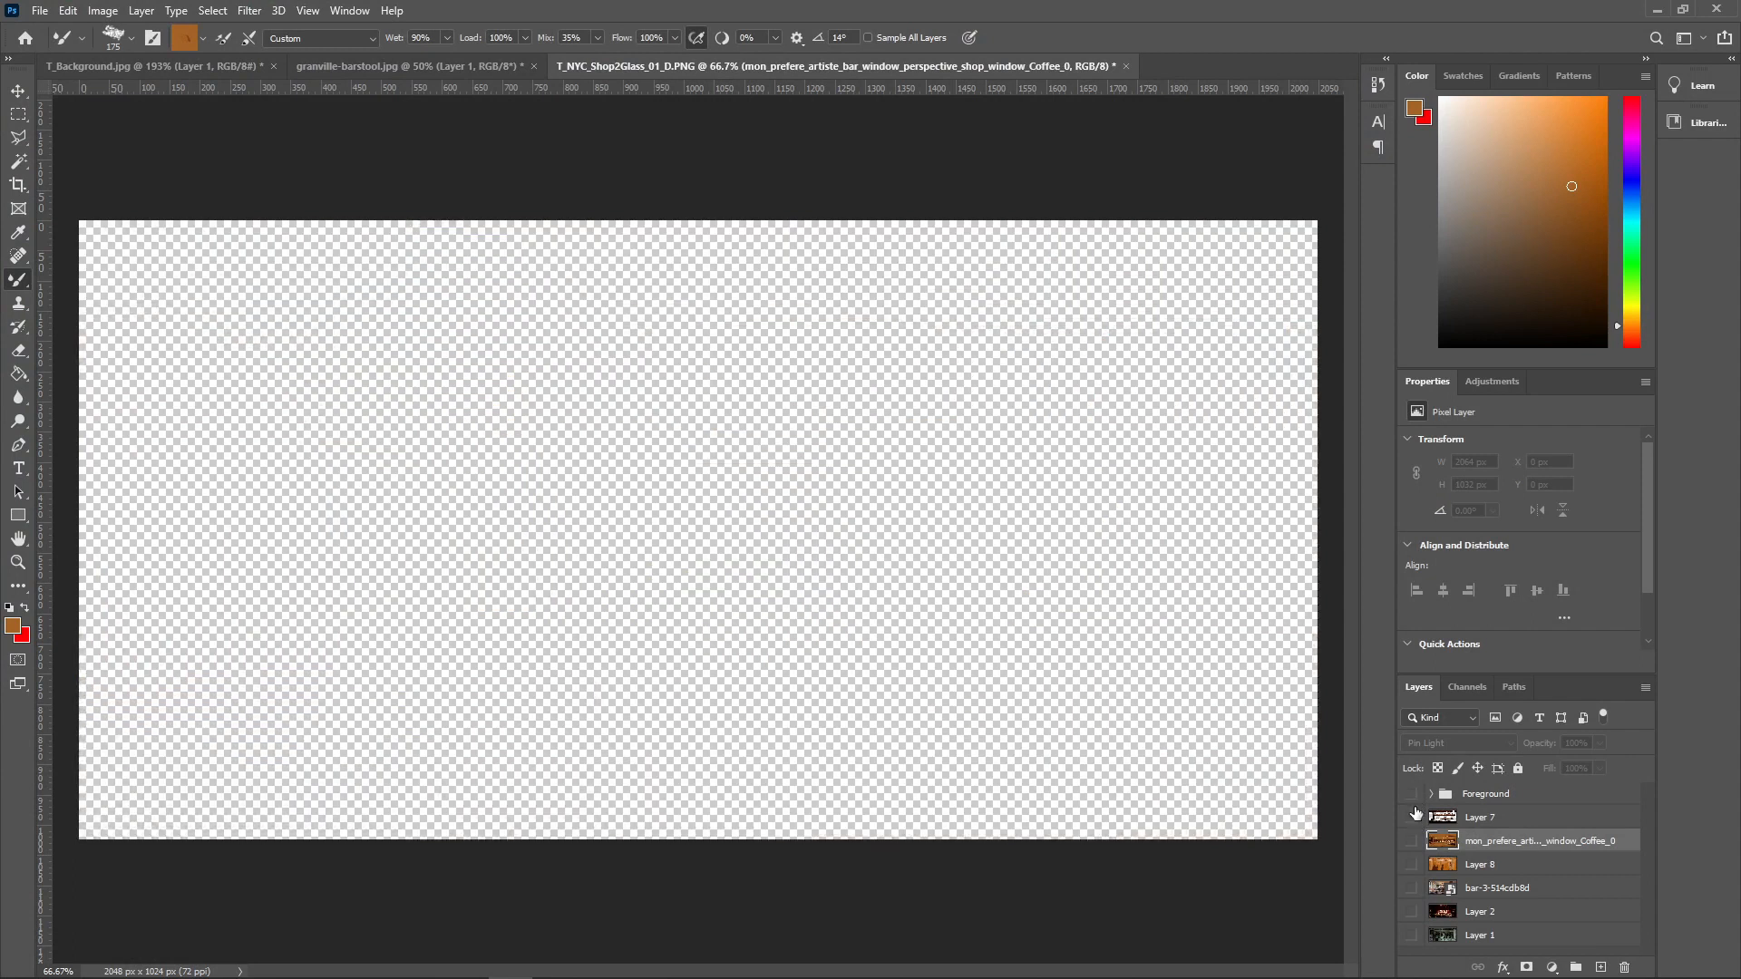
- View Layer 1 and the mon_prefere coffee window layer one at a time, hiding each again
click(1411, 935)
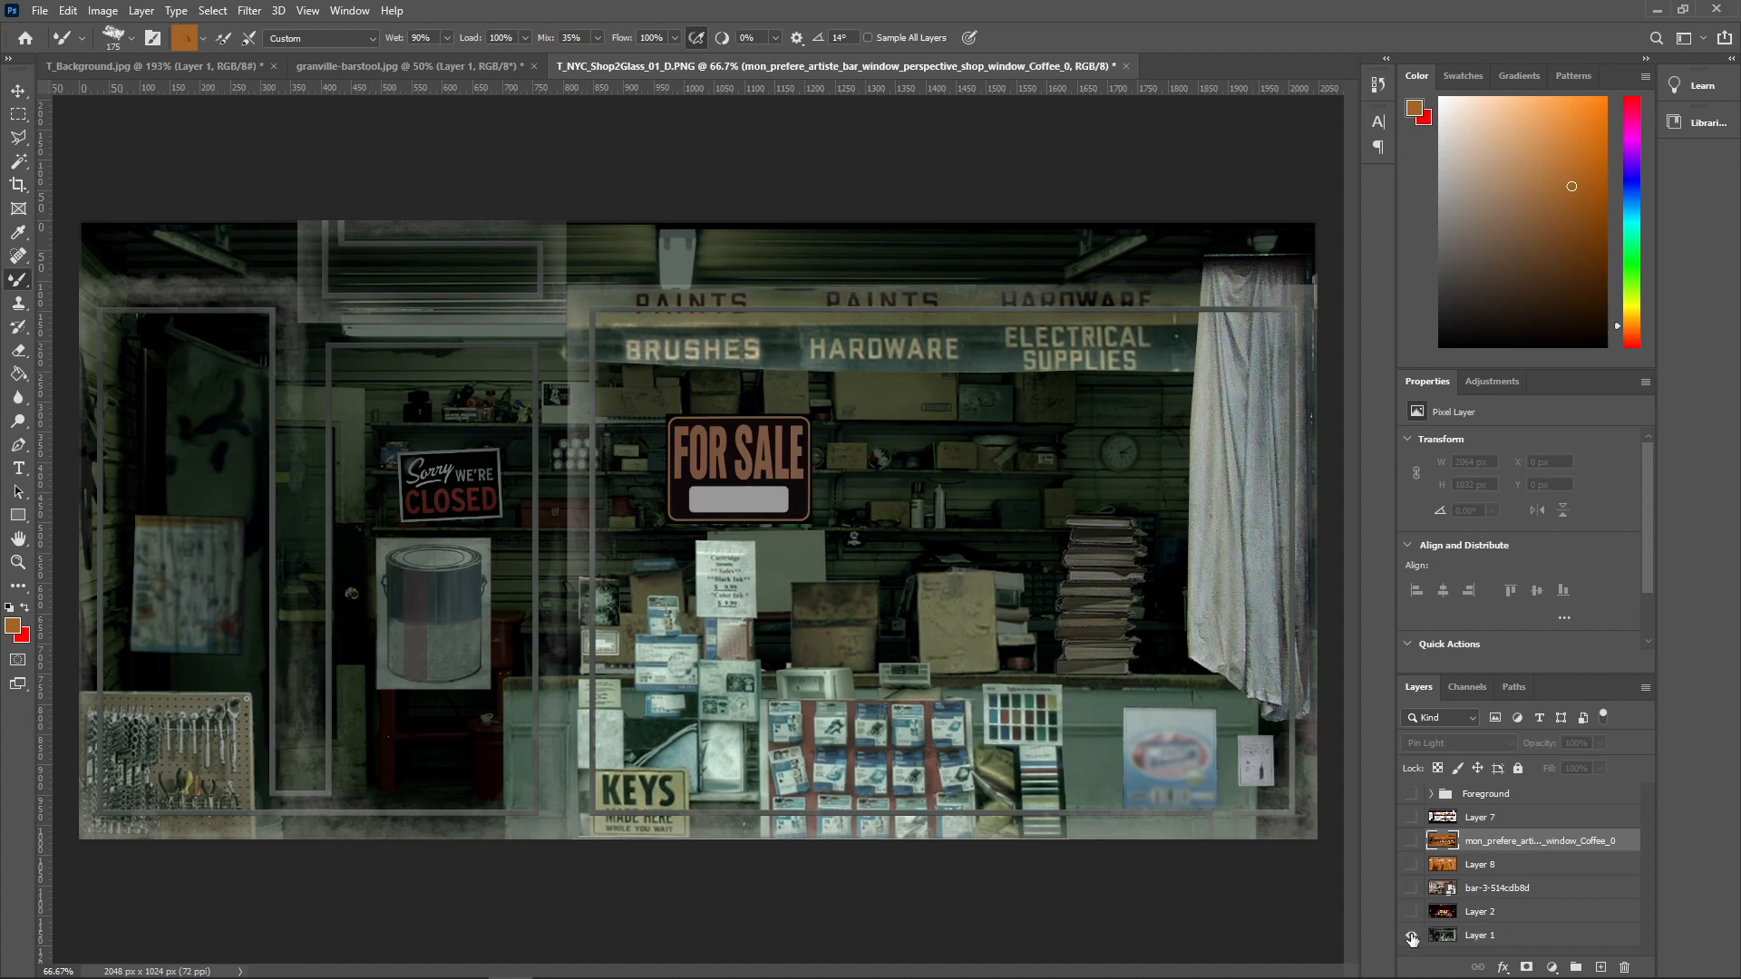
click(1411, 936)
click(1411, 842)
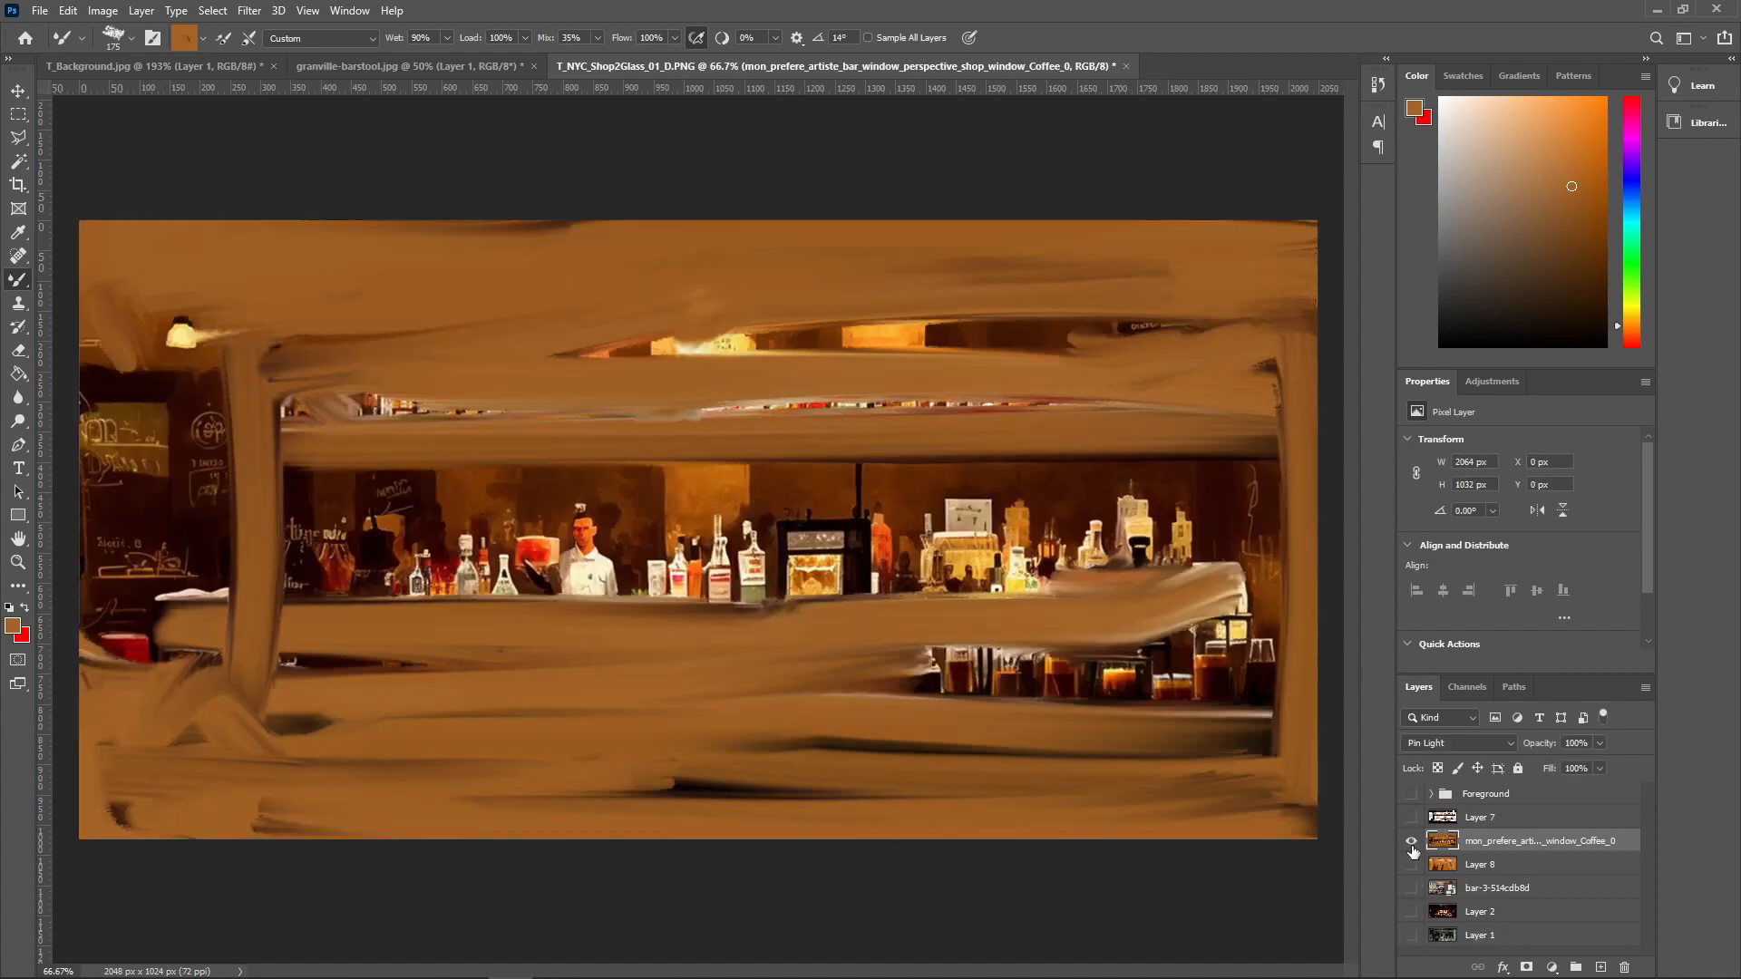
click(1411, 842)
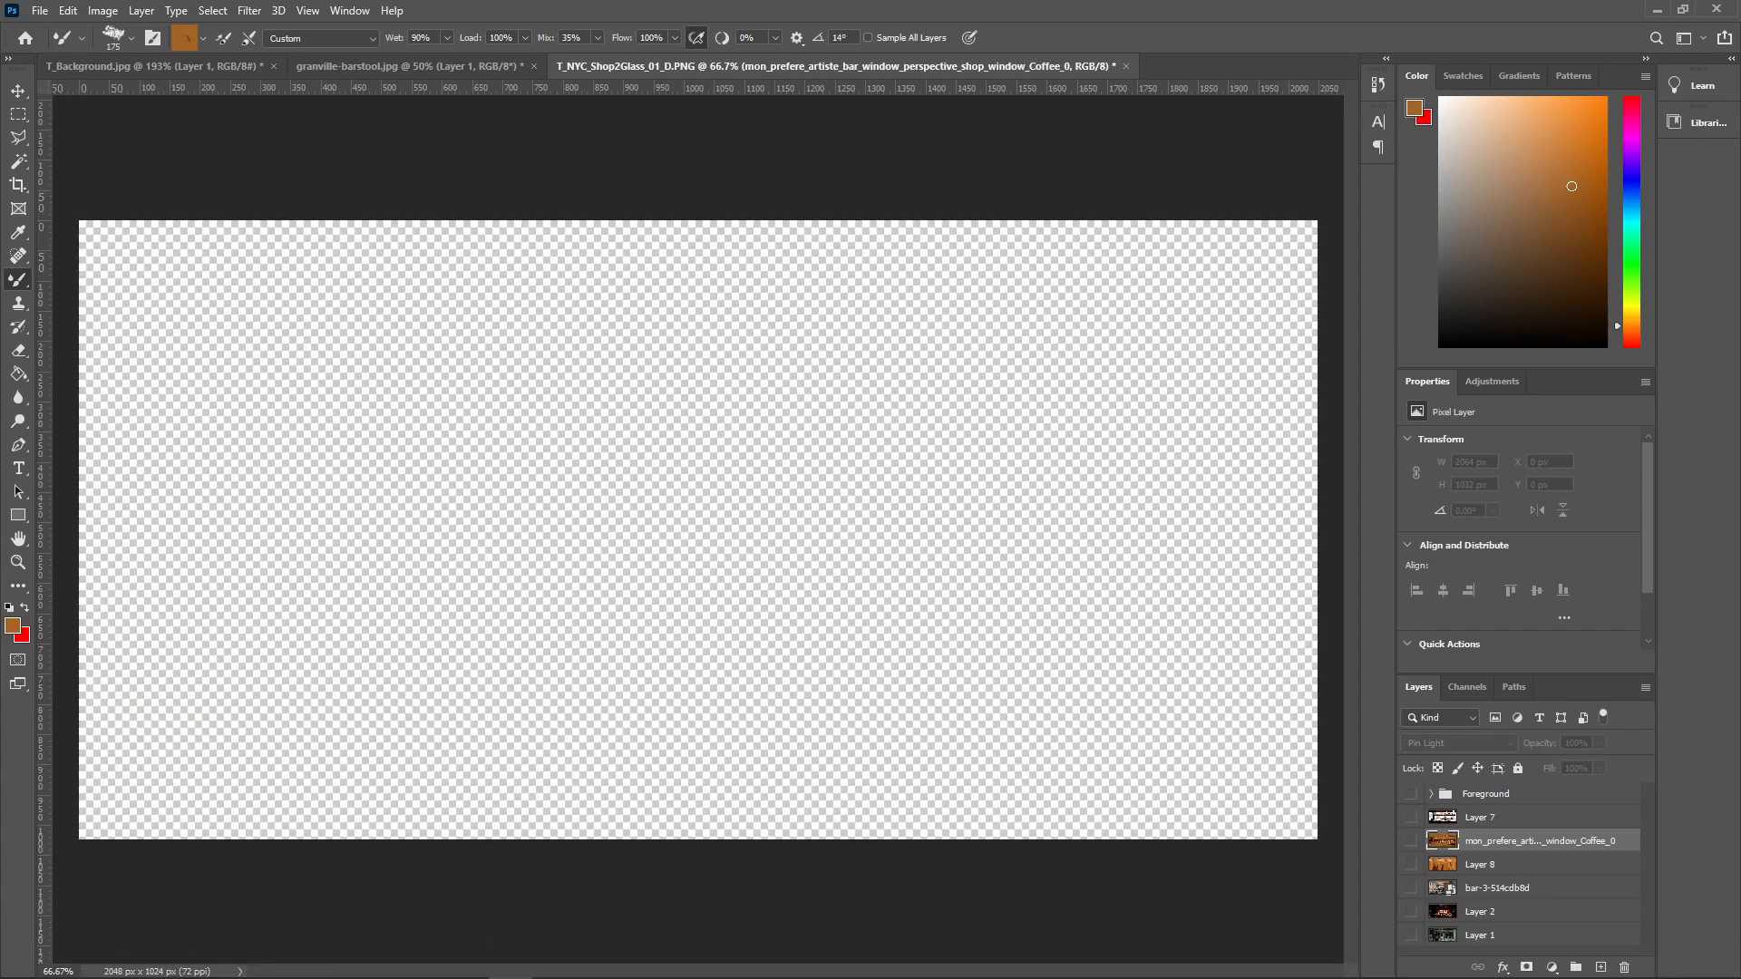
- Switch to the leonardo.ai browser window, enlarge it, view the generated bar image with the bartender at full size, and return to Photoshop
drag(1495, 978, 1322, 102)
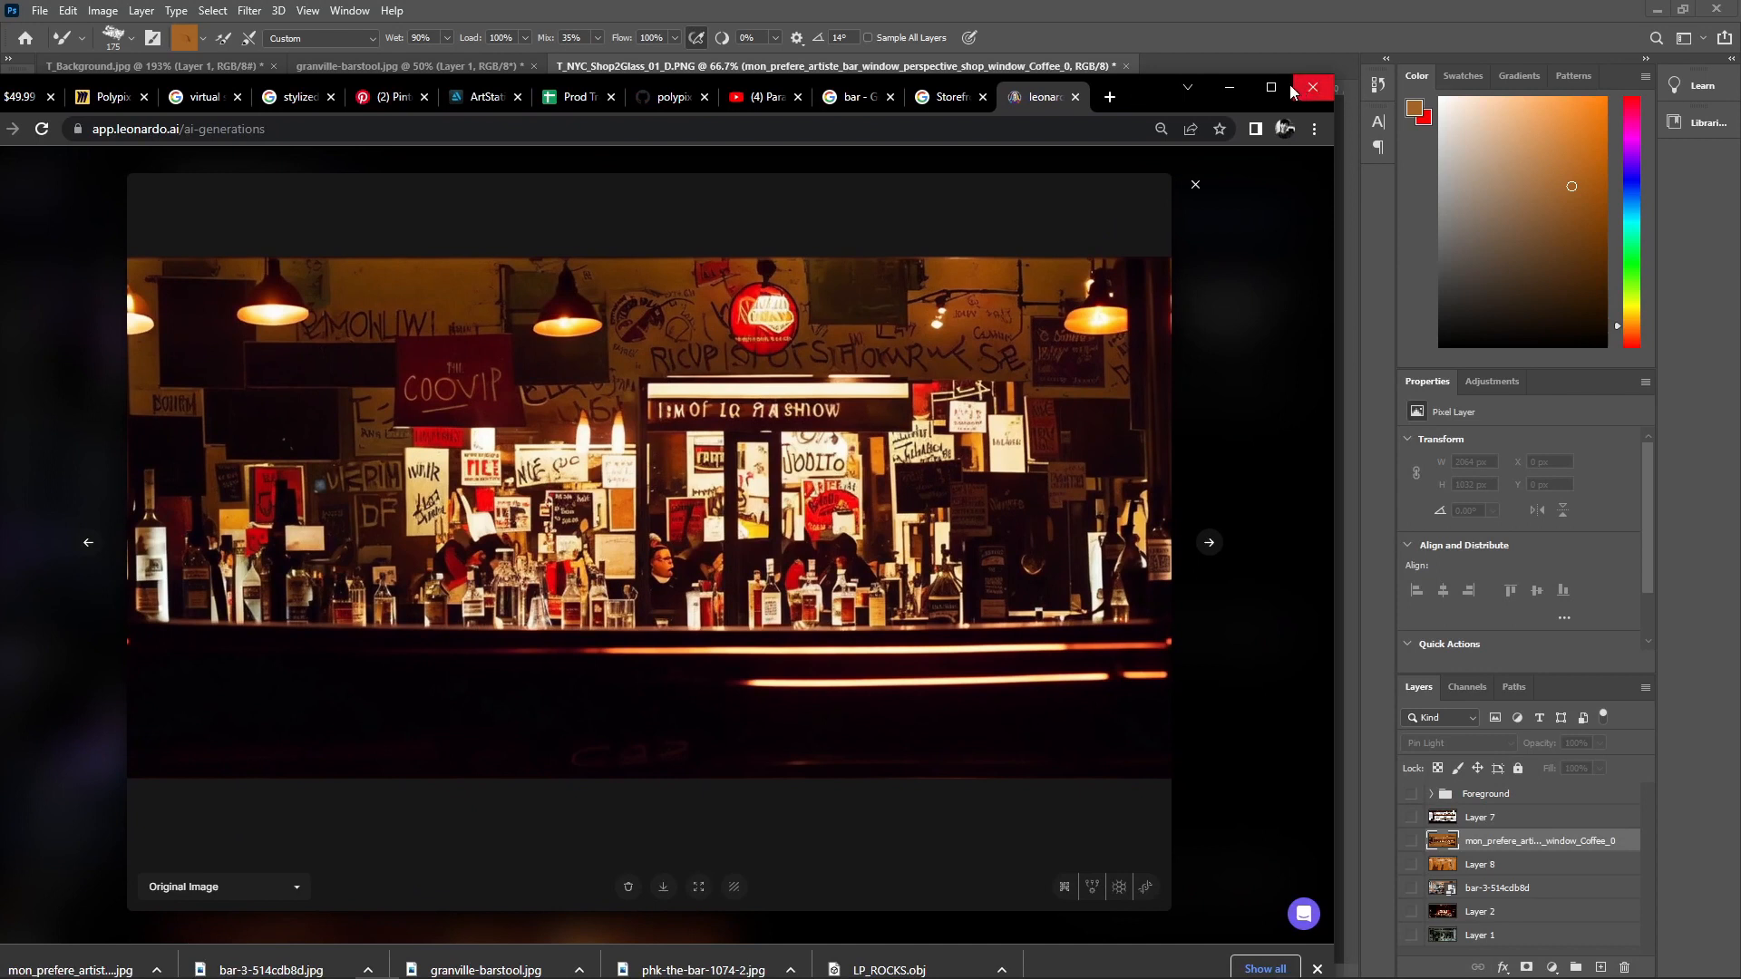
click(1277, 88)
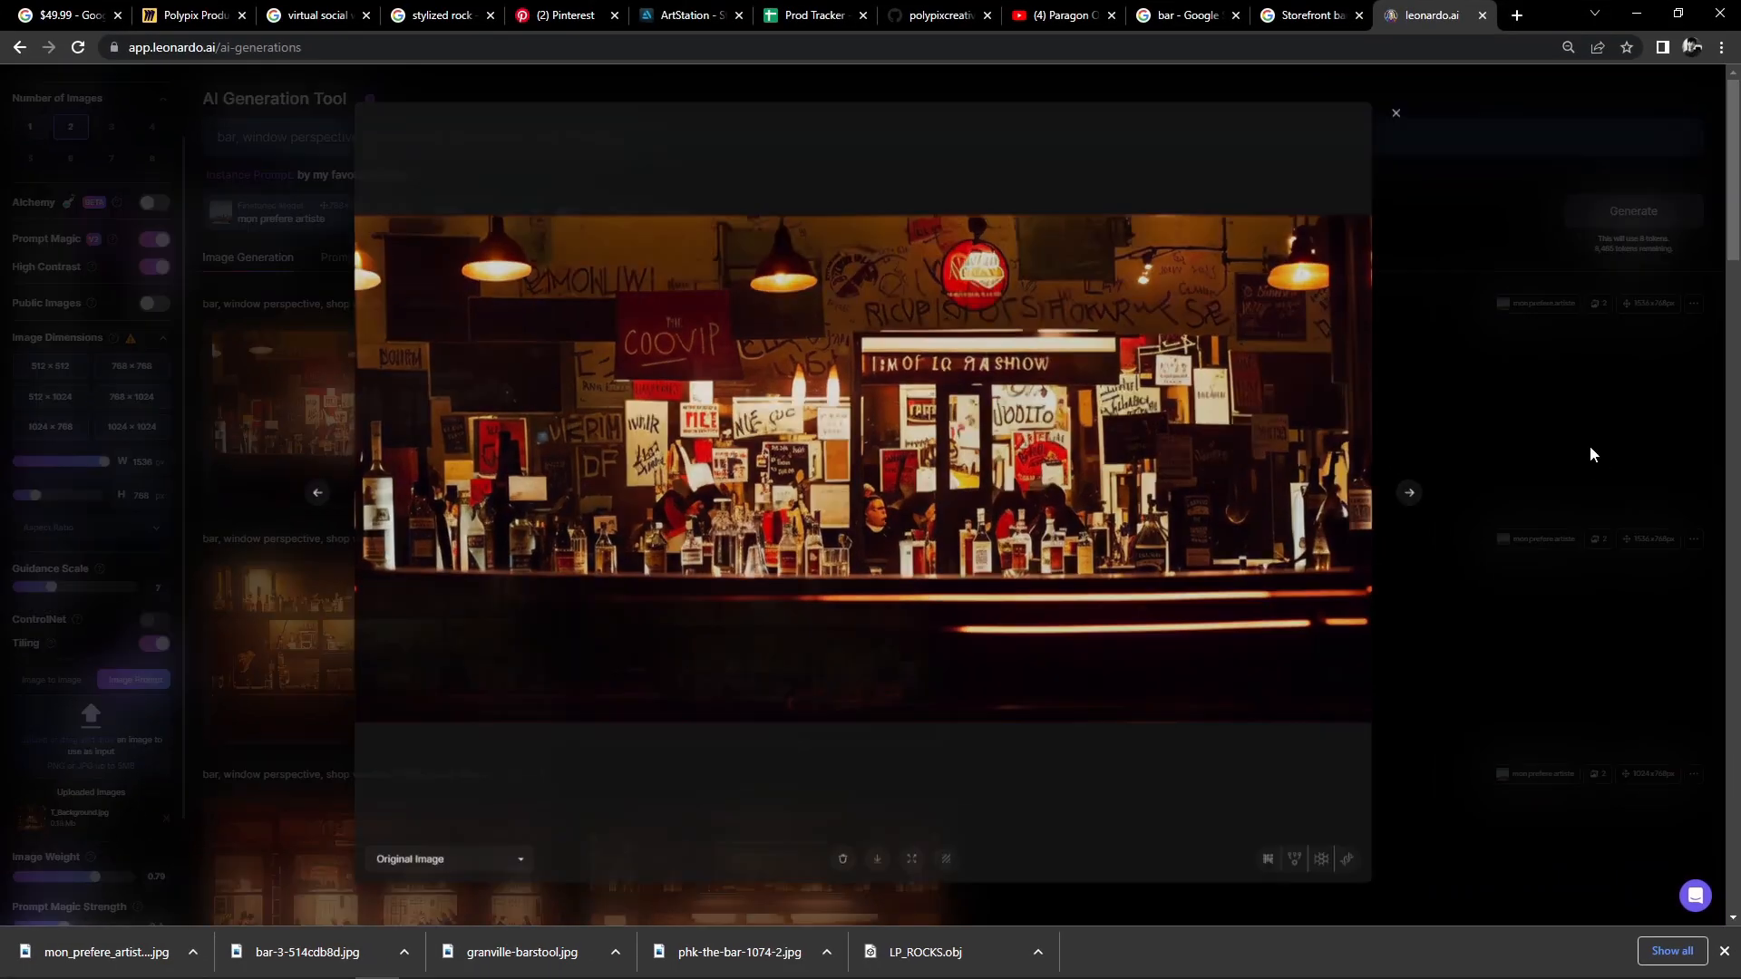
click(1591, 450)
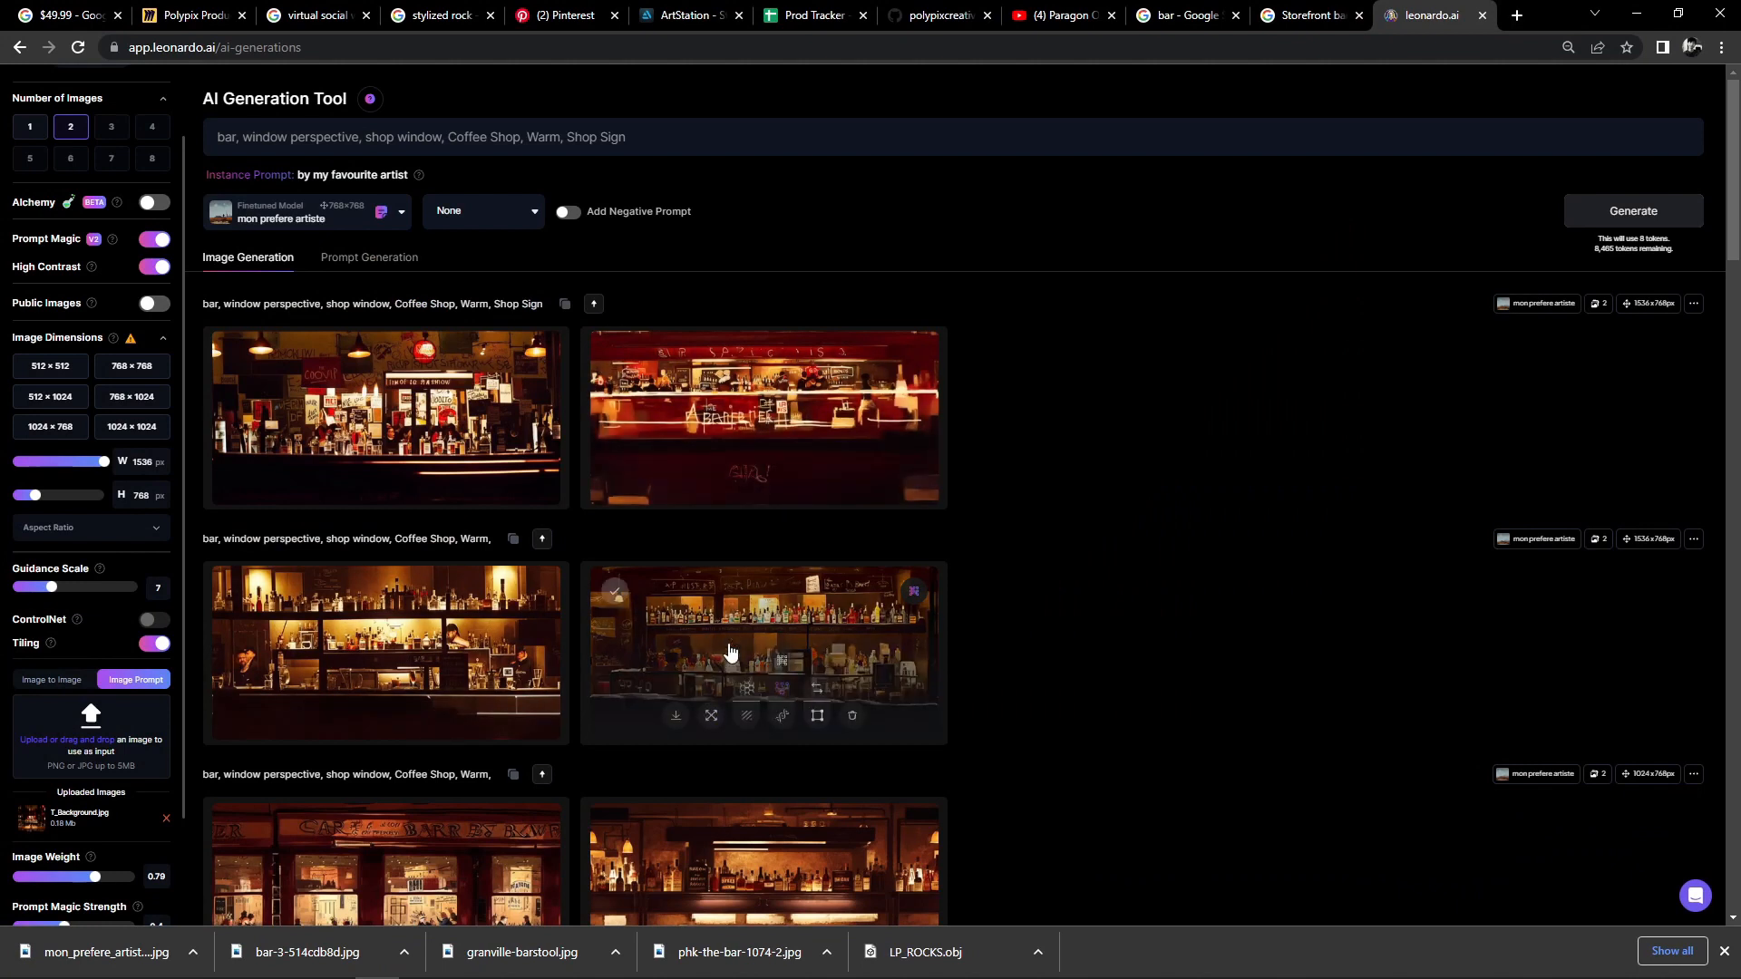
click(738, 623)
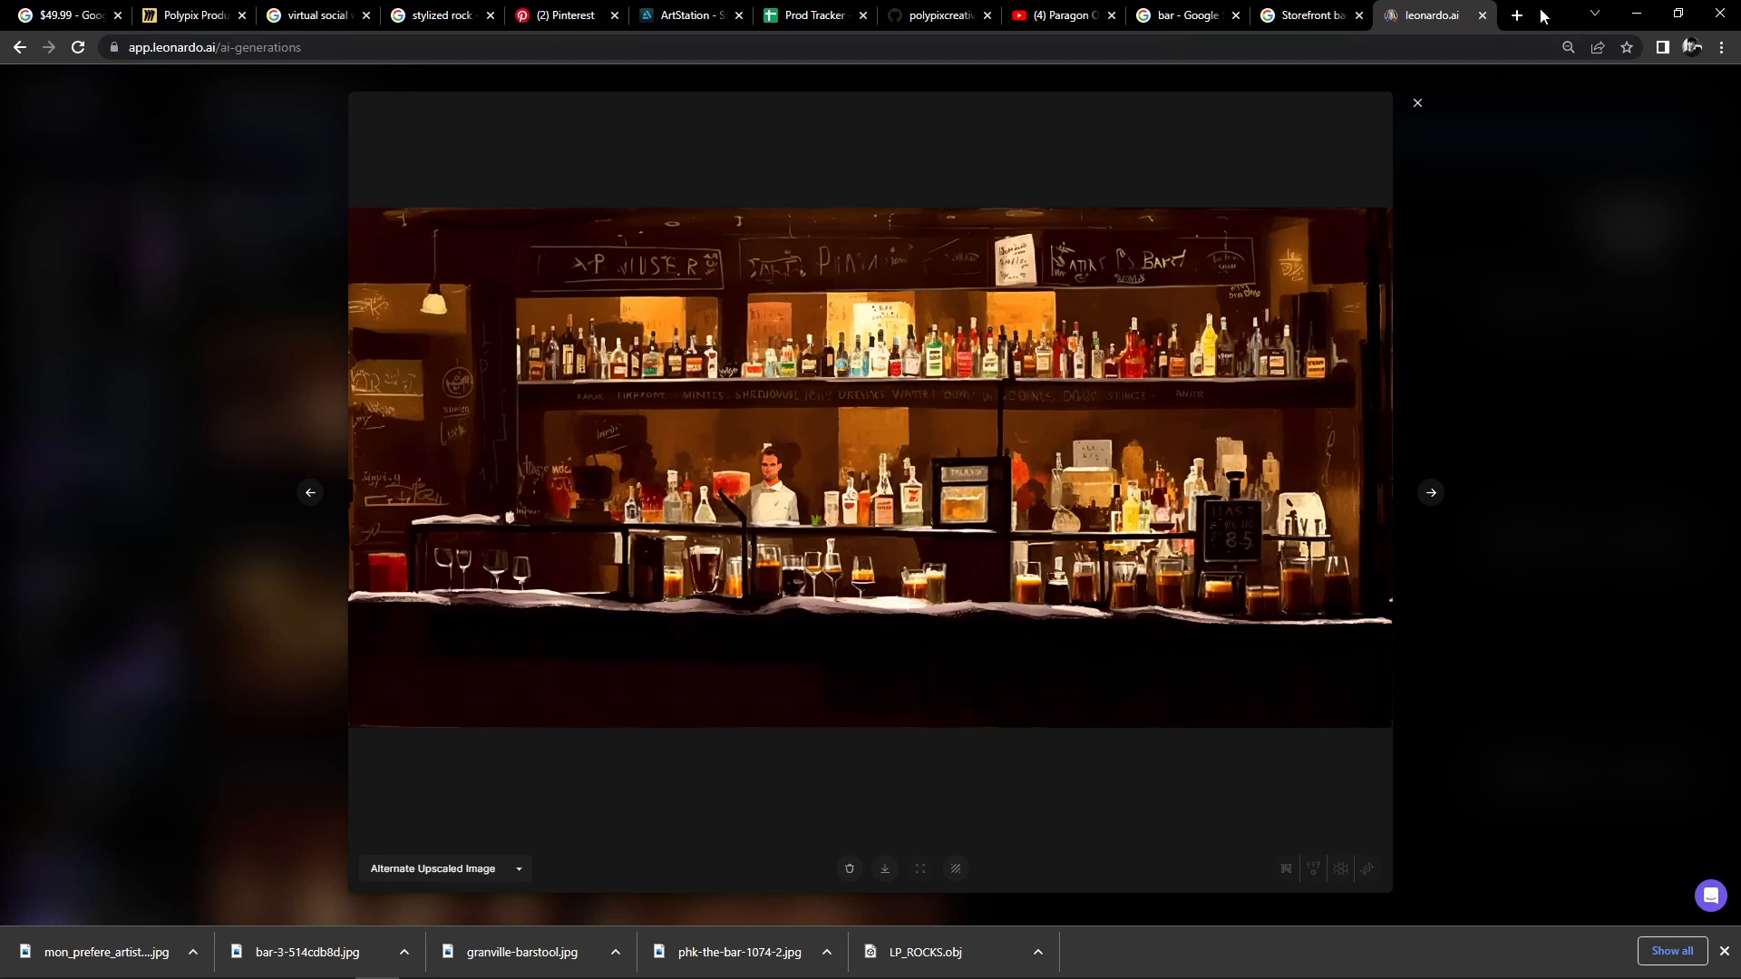
click(1637, 14)
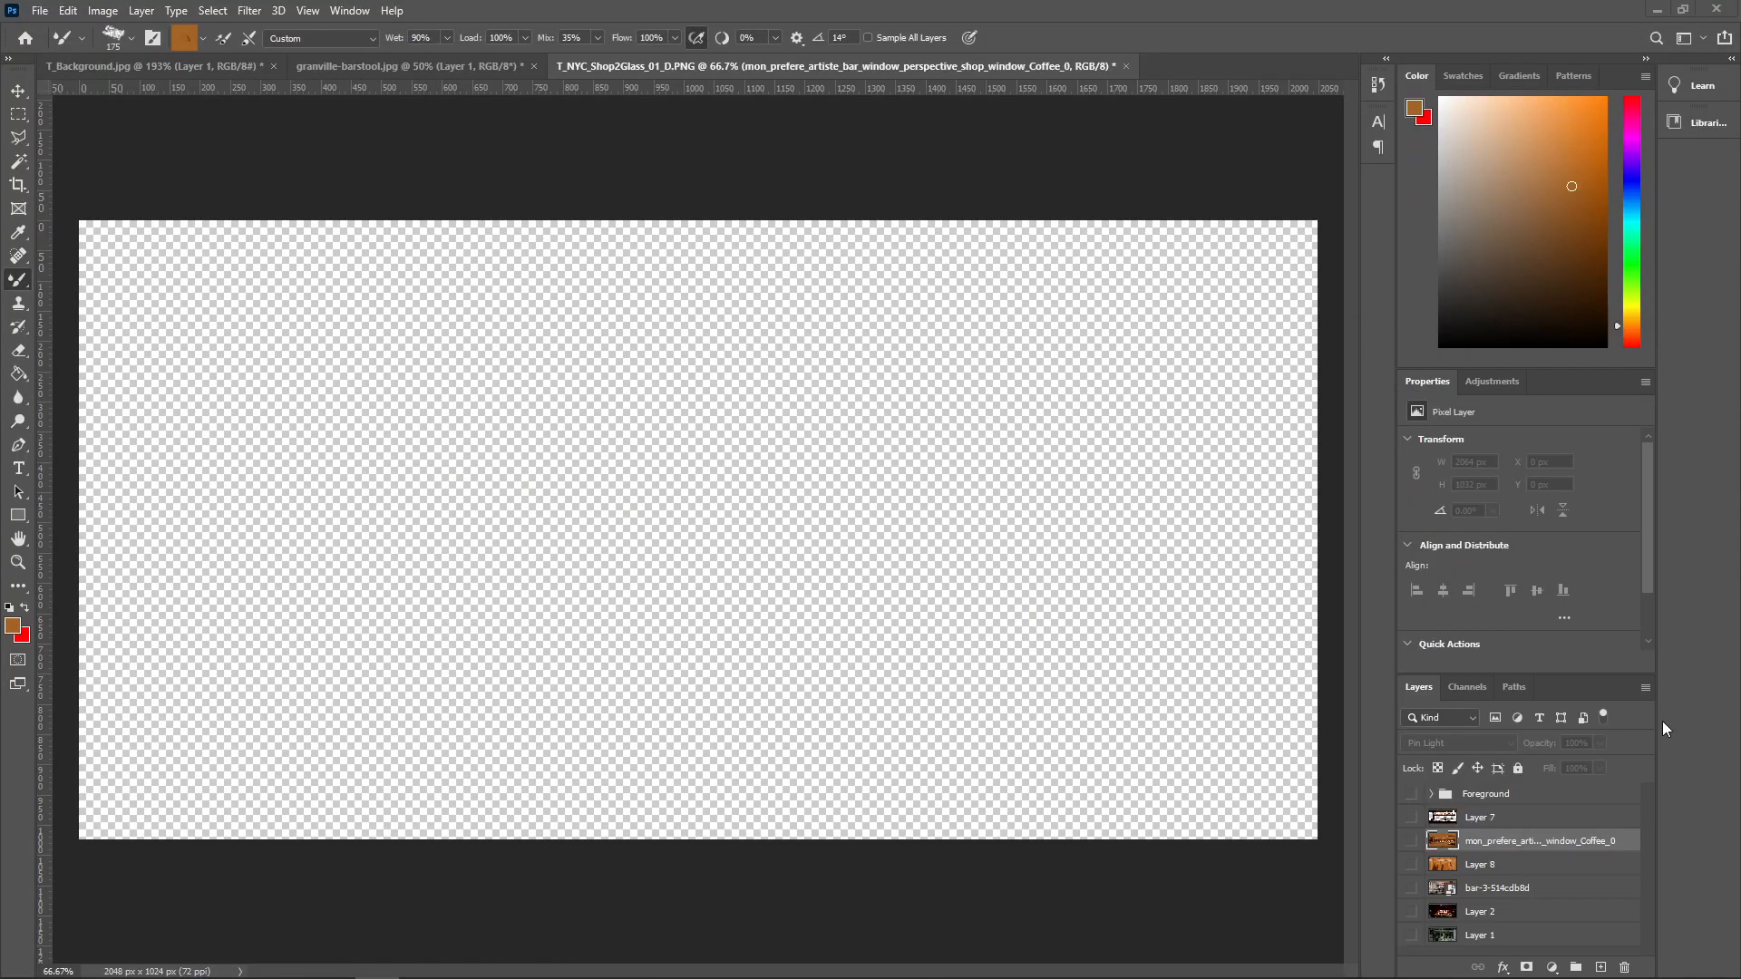
- Compare the coffee window layer with and without Layer 8 behind it, check Layer 7 on top, and hide all the layers
click(1411, 843)
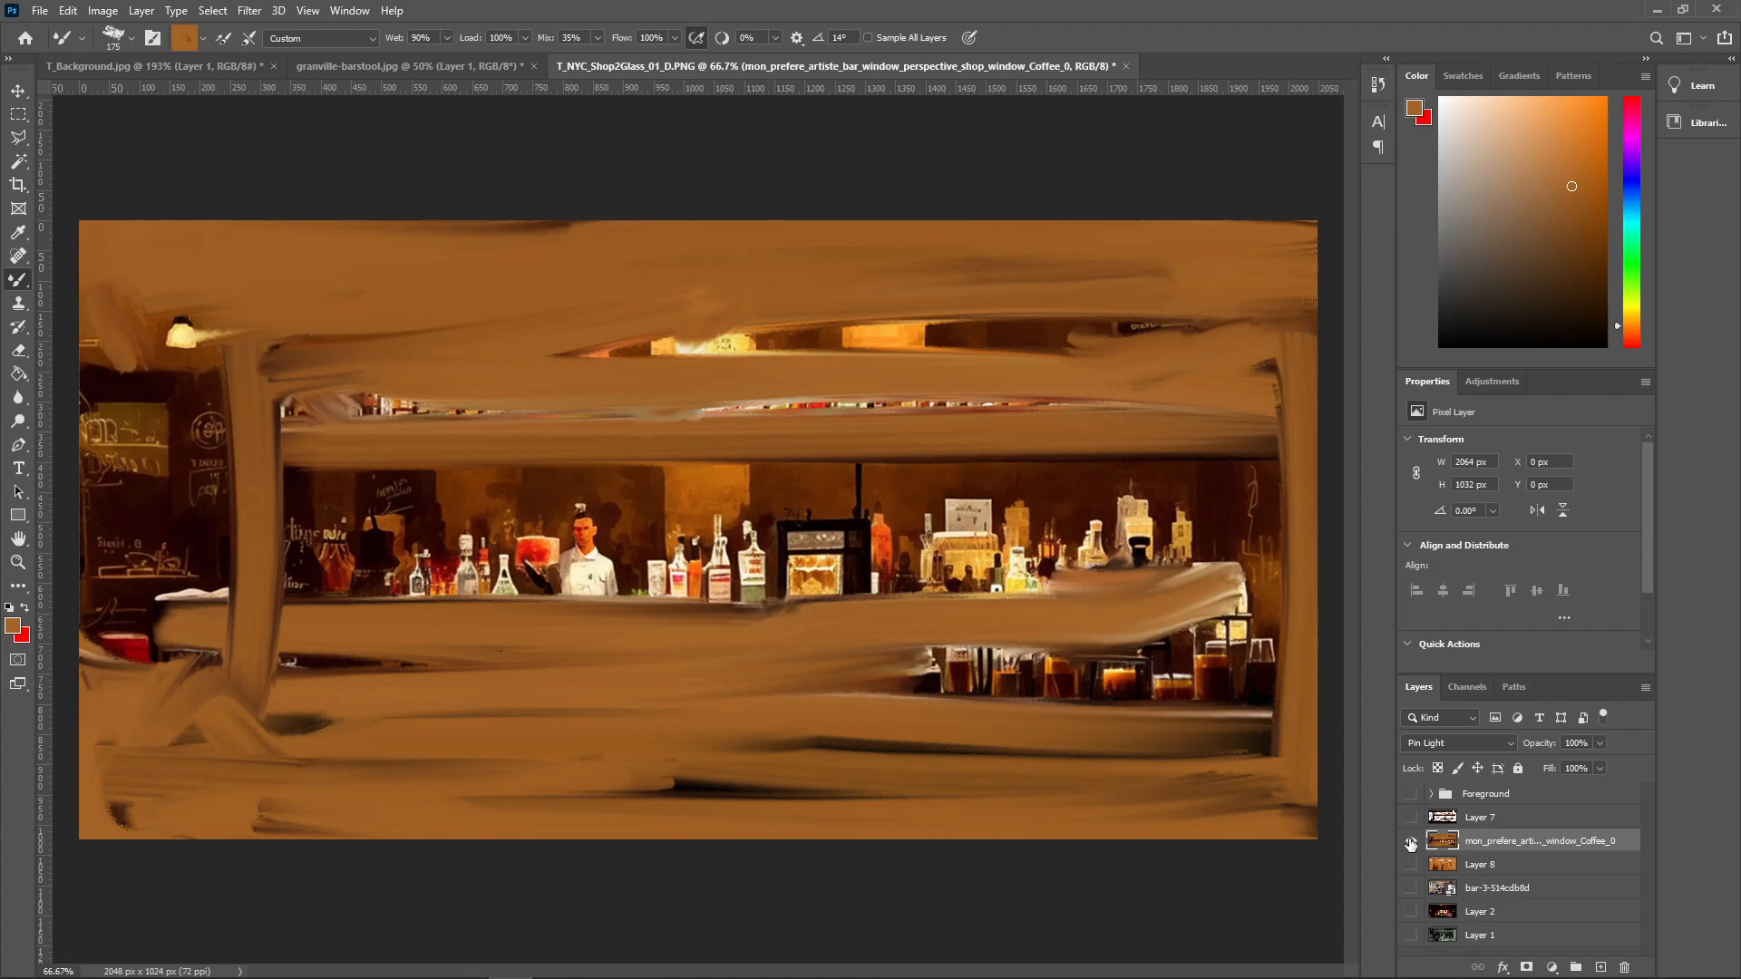
click(1412, 865)
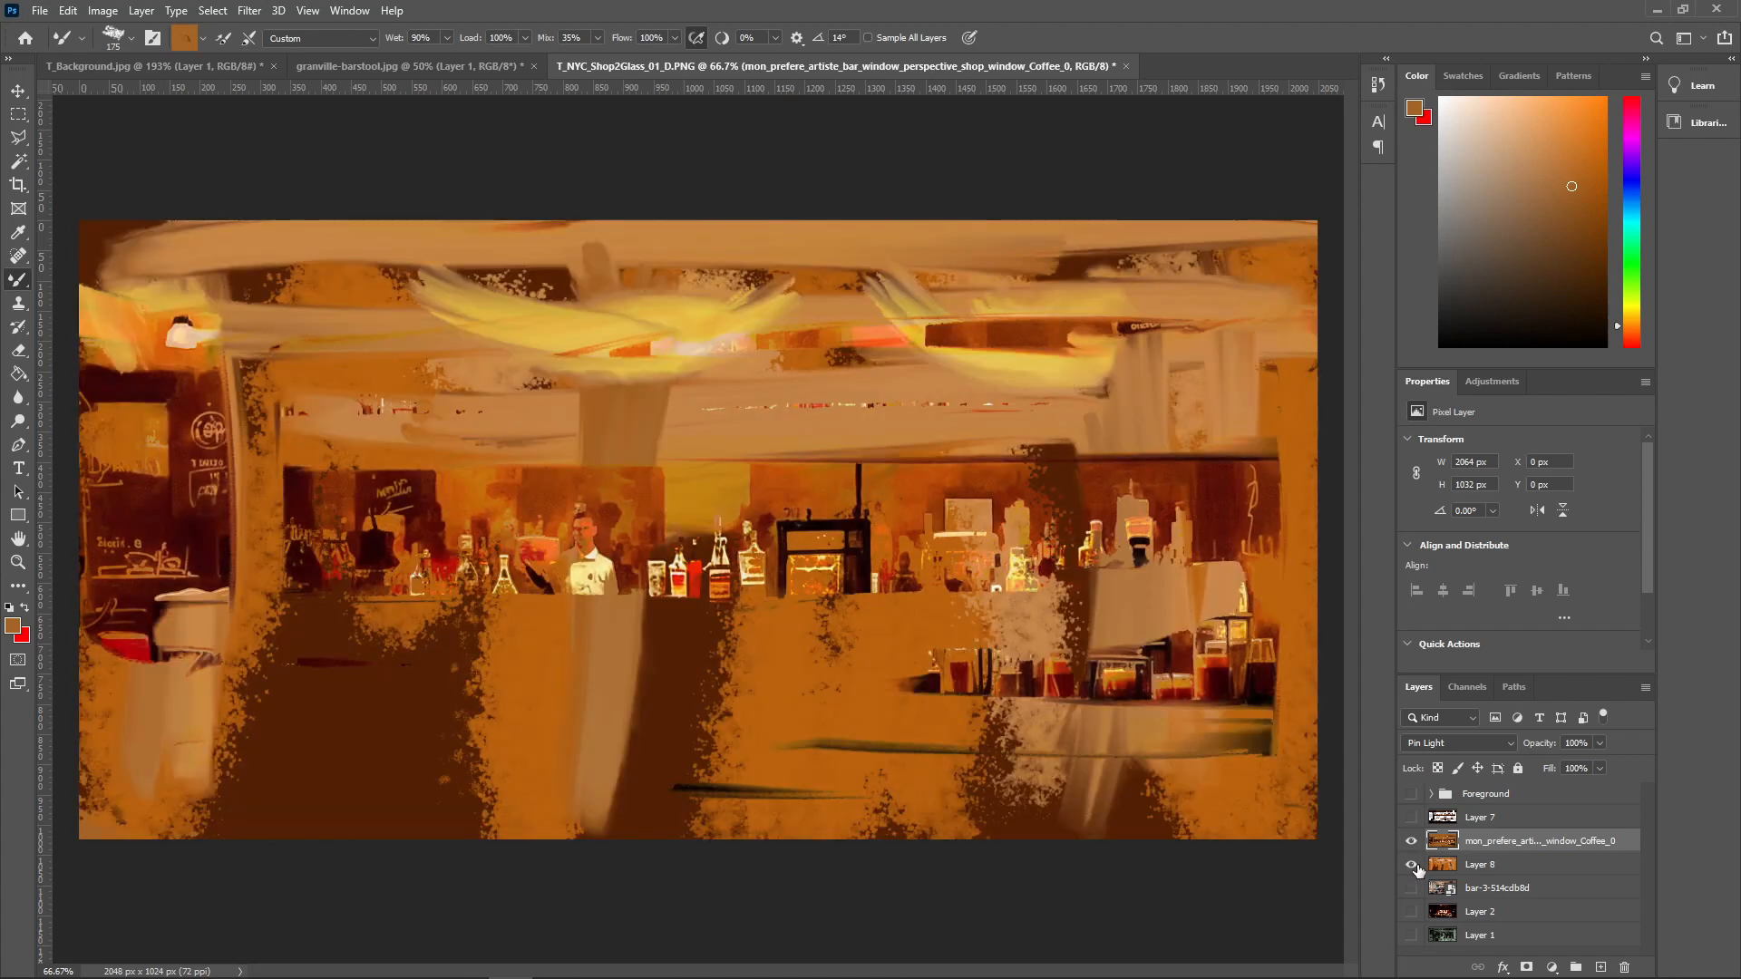
click(1410, 841)
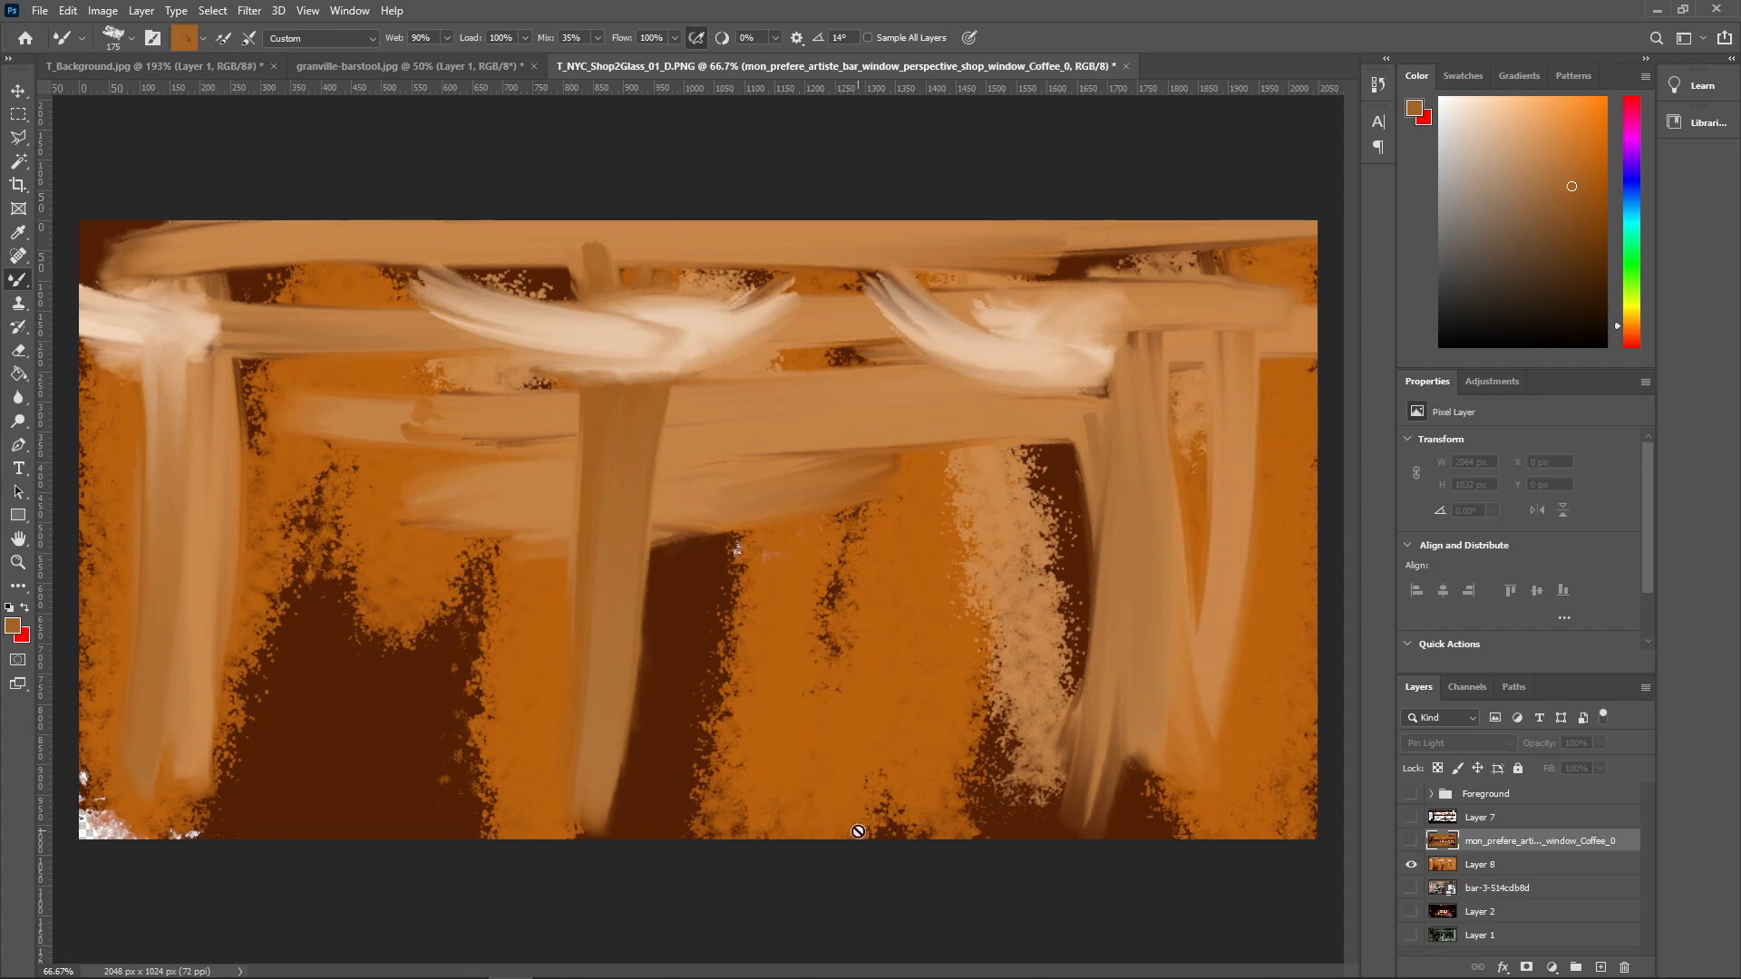
click(1412, 840)
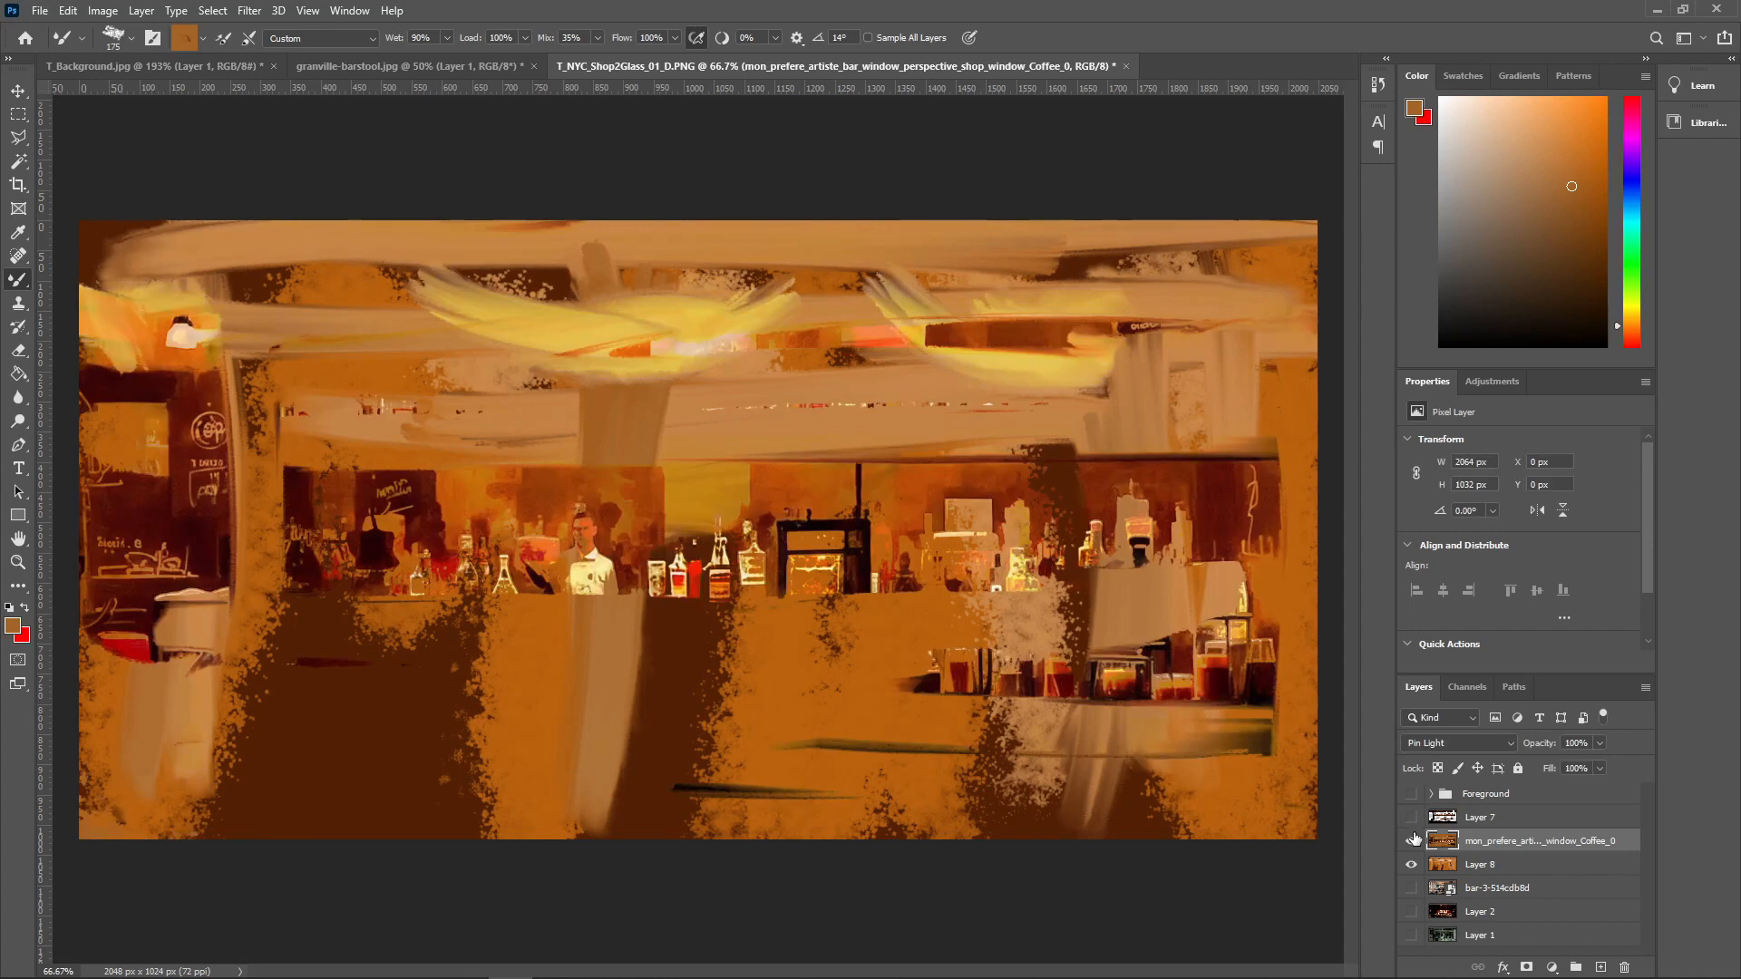
click(1487, 866)
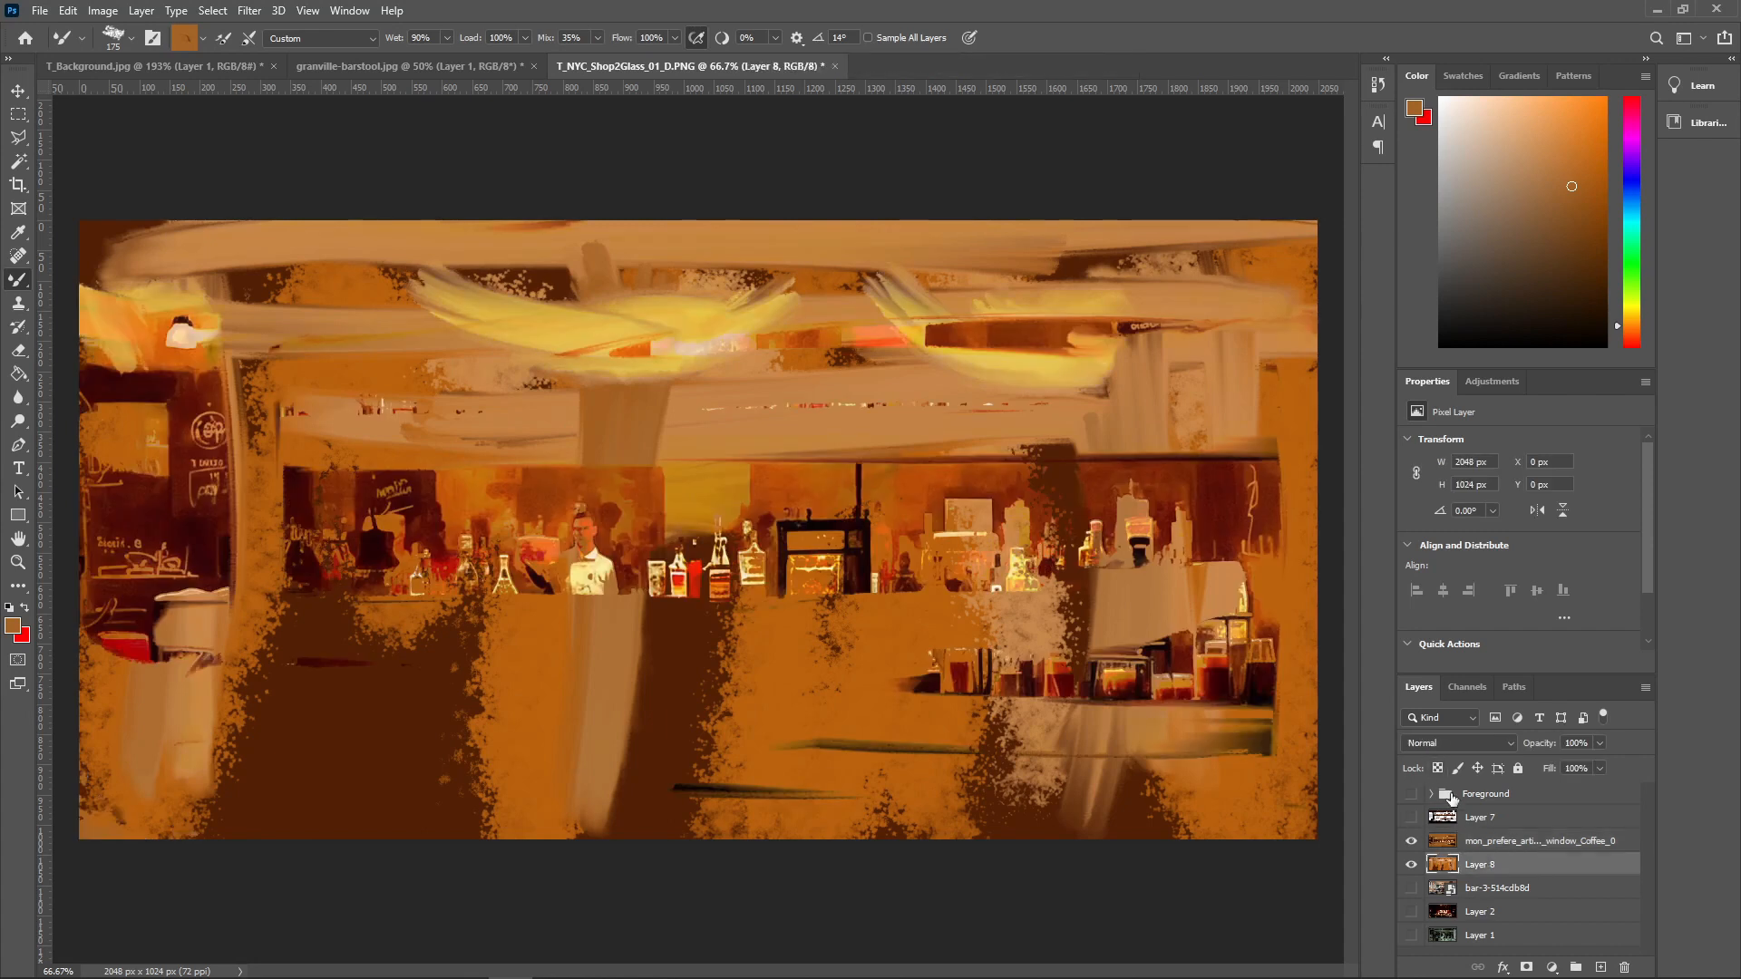
click(1487, 842)
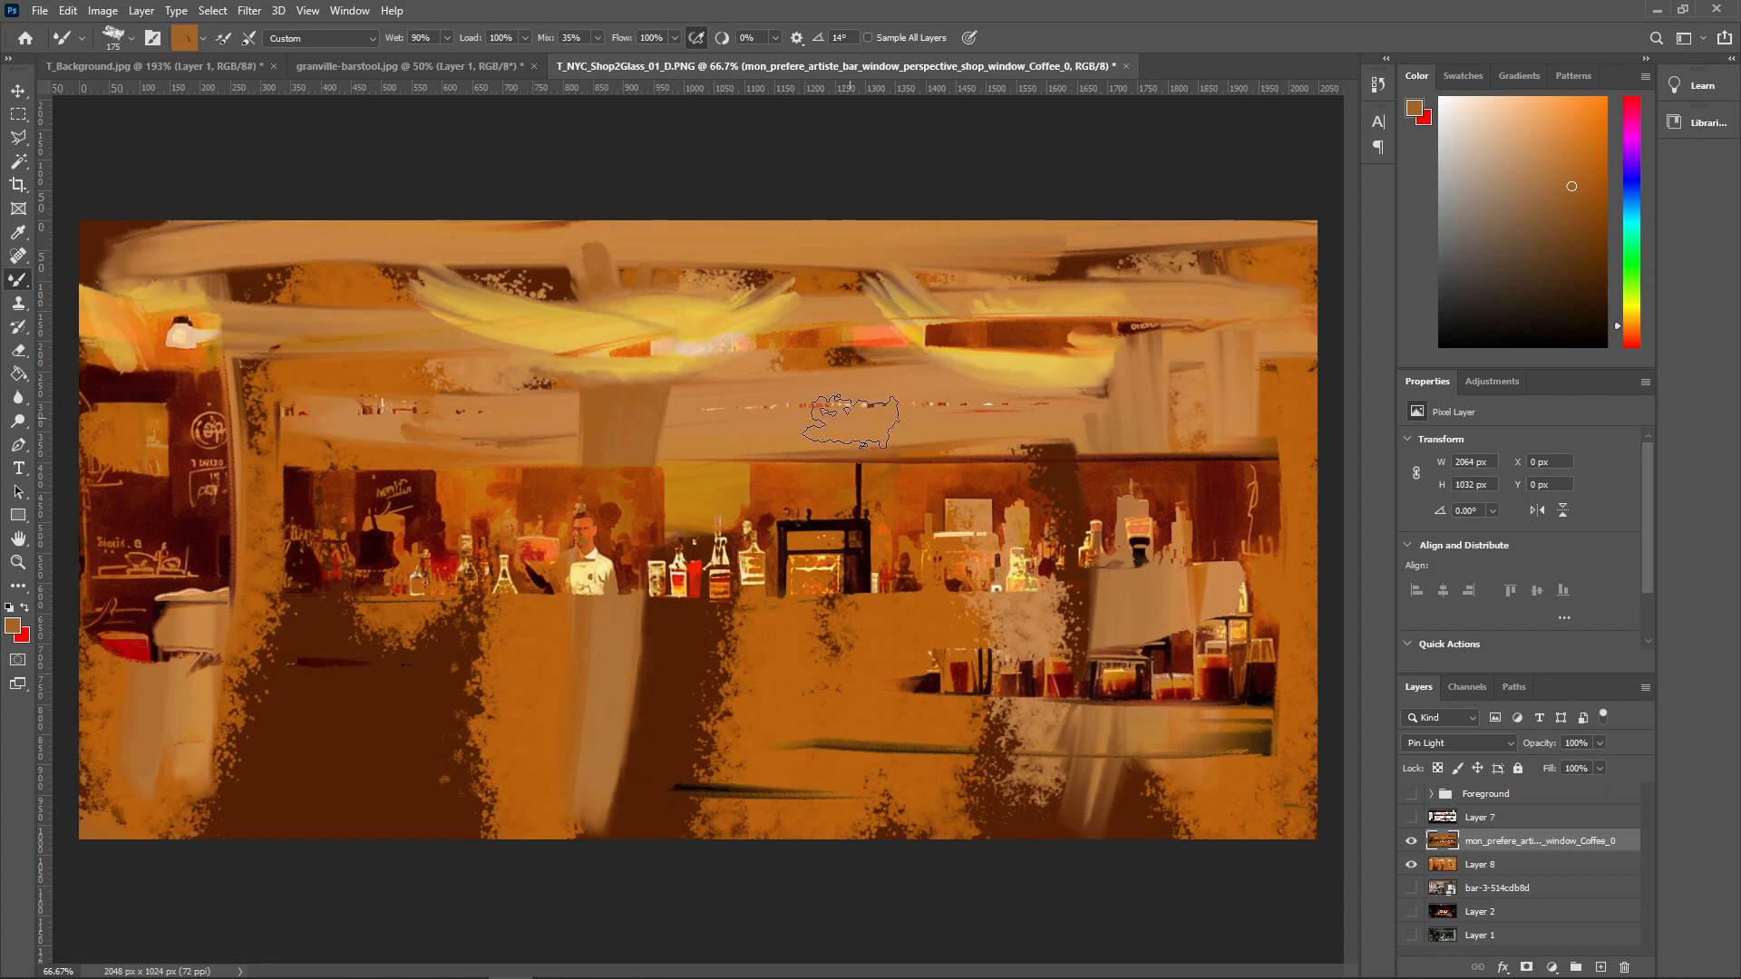
click(1411, 818)
drag(1412, 825, 1417, 918)
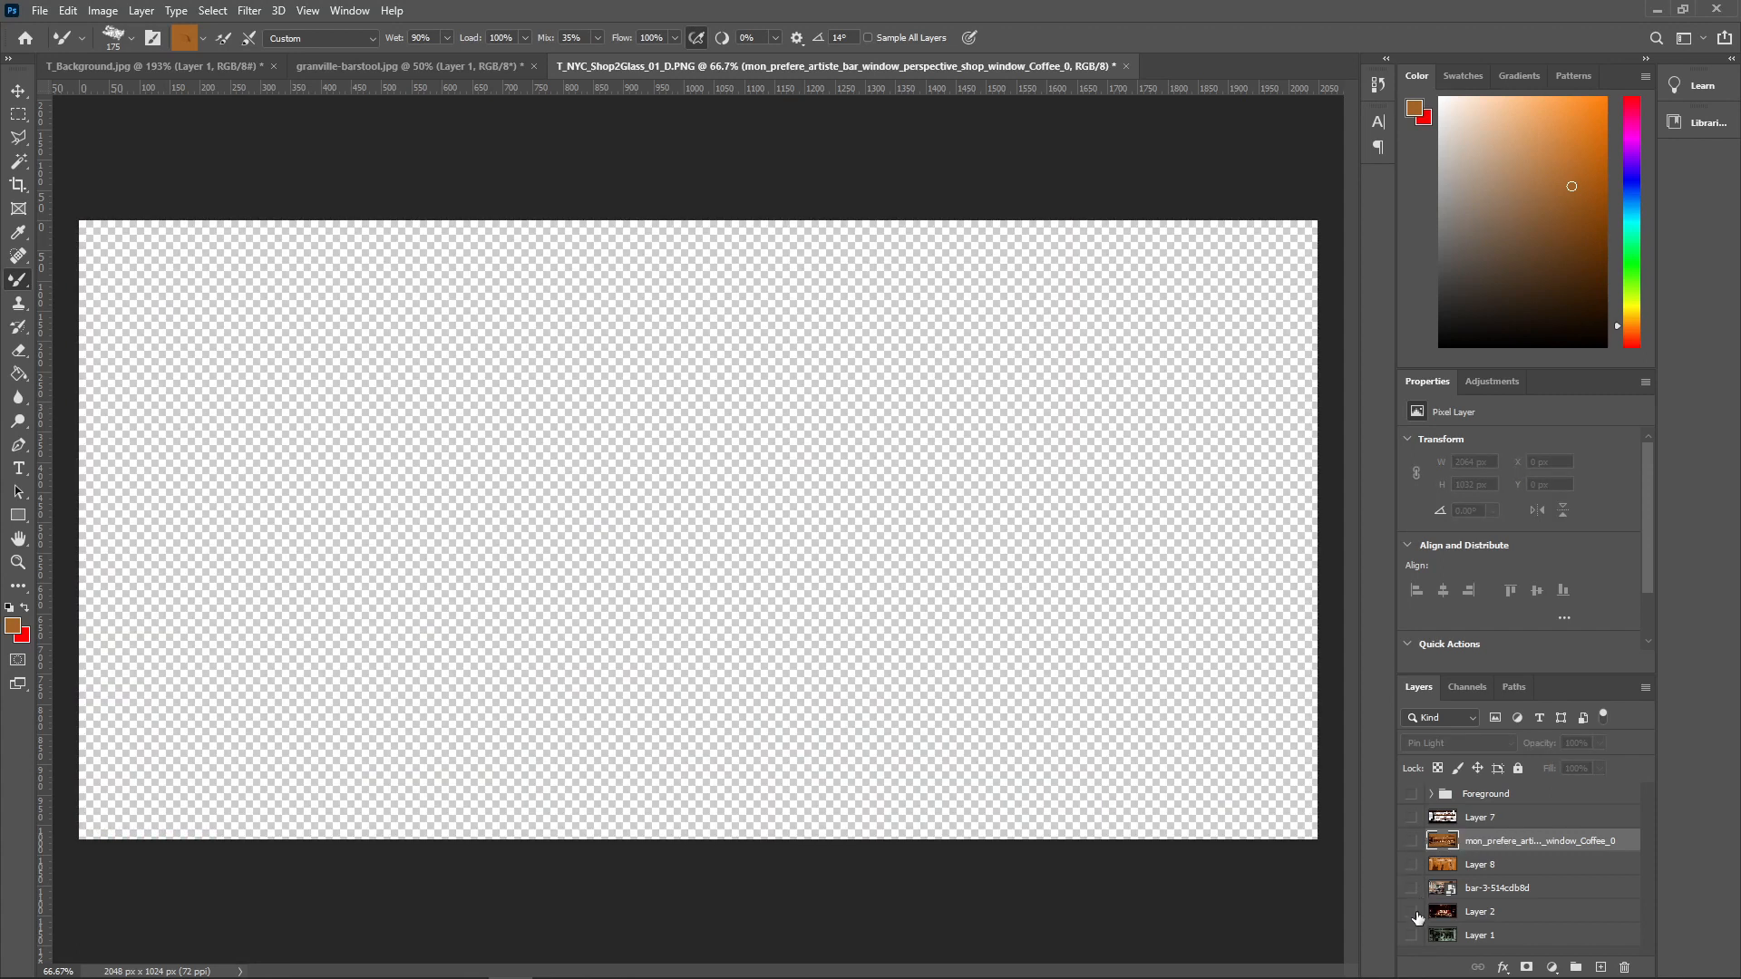
- Check Layer 2 and bar-3-514cdb8d individually, and delete both layers from the shop glass document
click(1415, 912)
click(1415, 913)
click(1417, 889)
click(1418, 888)
click(1461, 891)
shift+click(1512, 912)
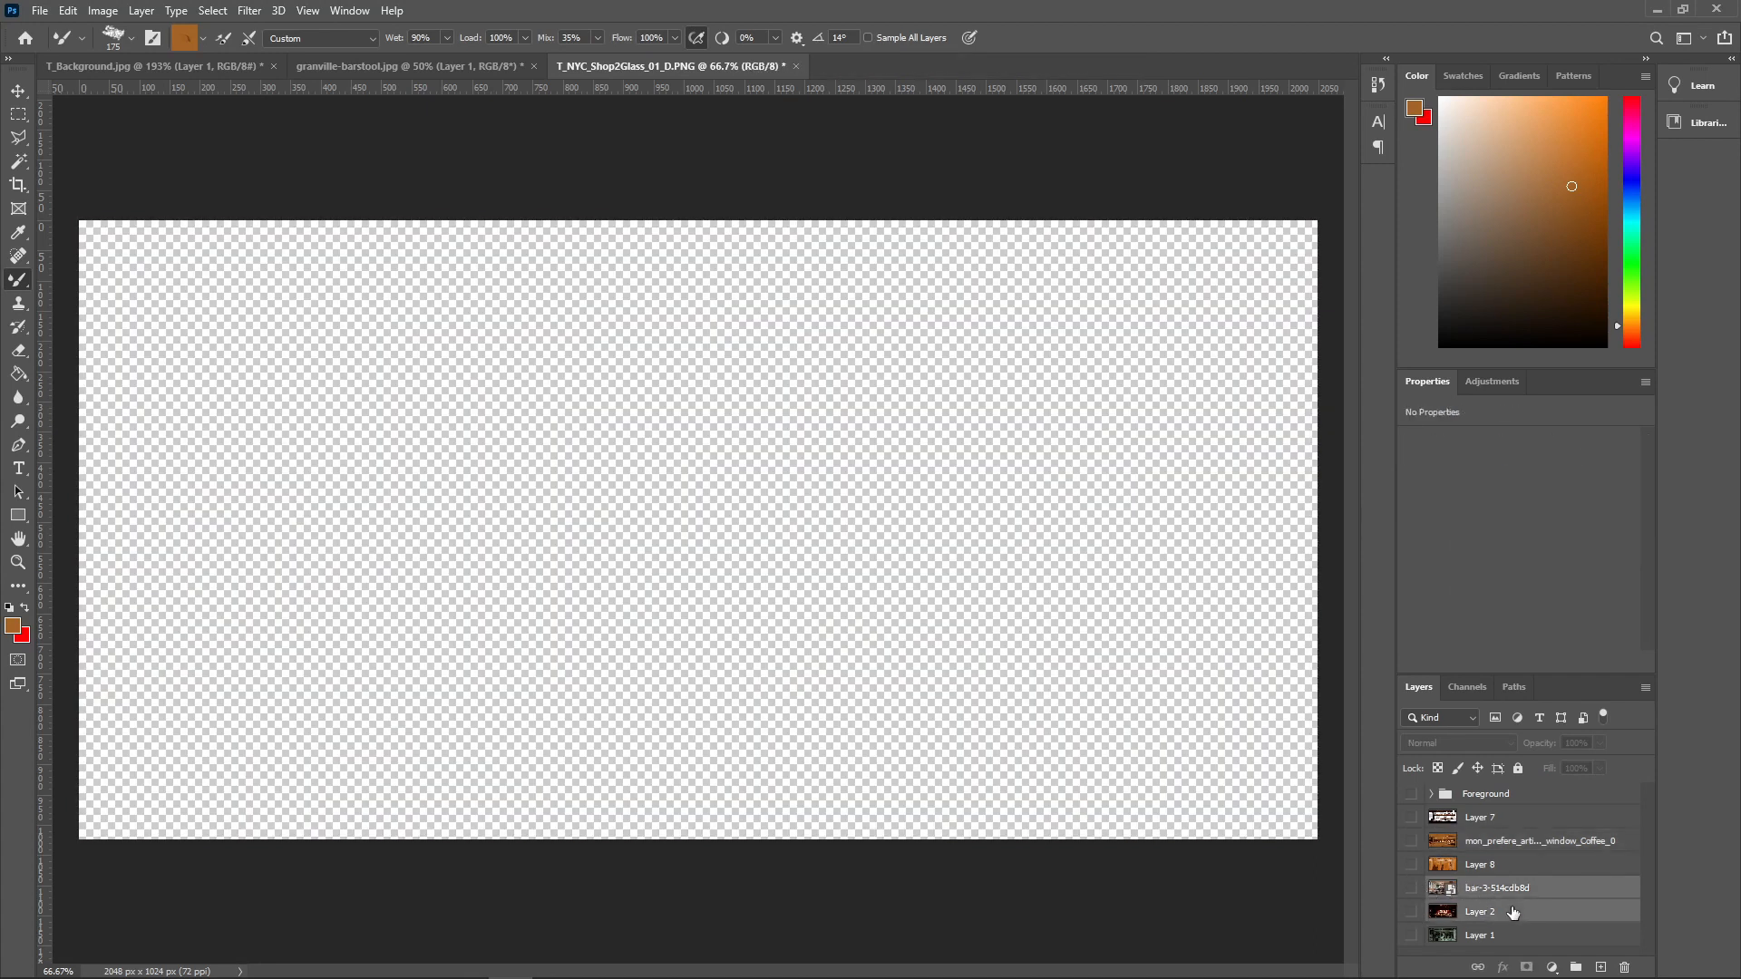
key(Delete)
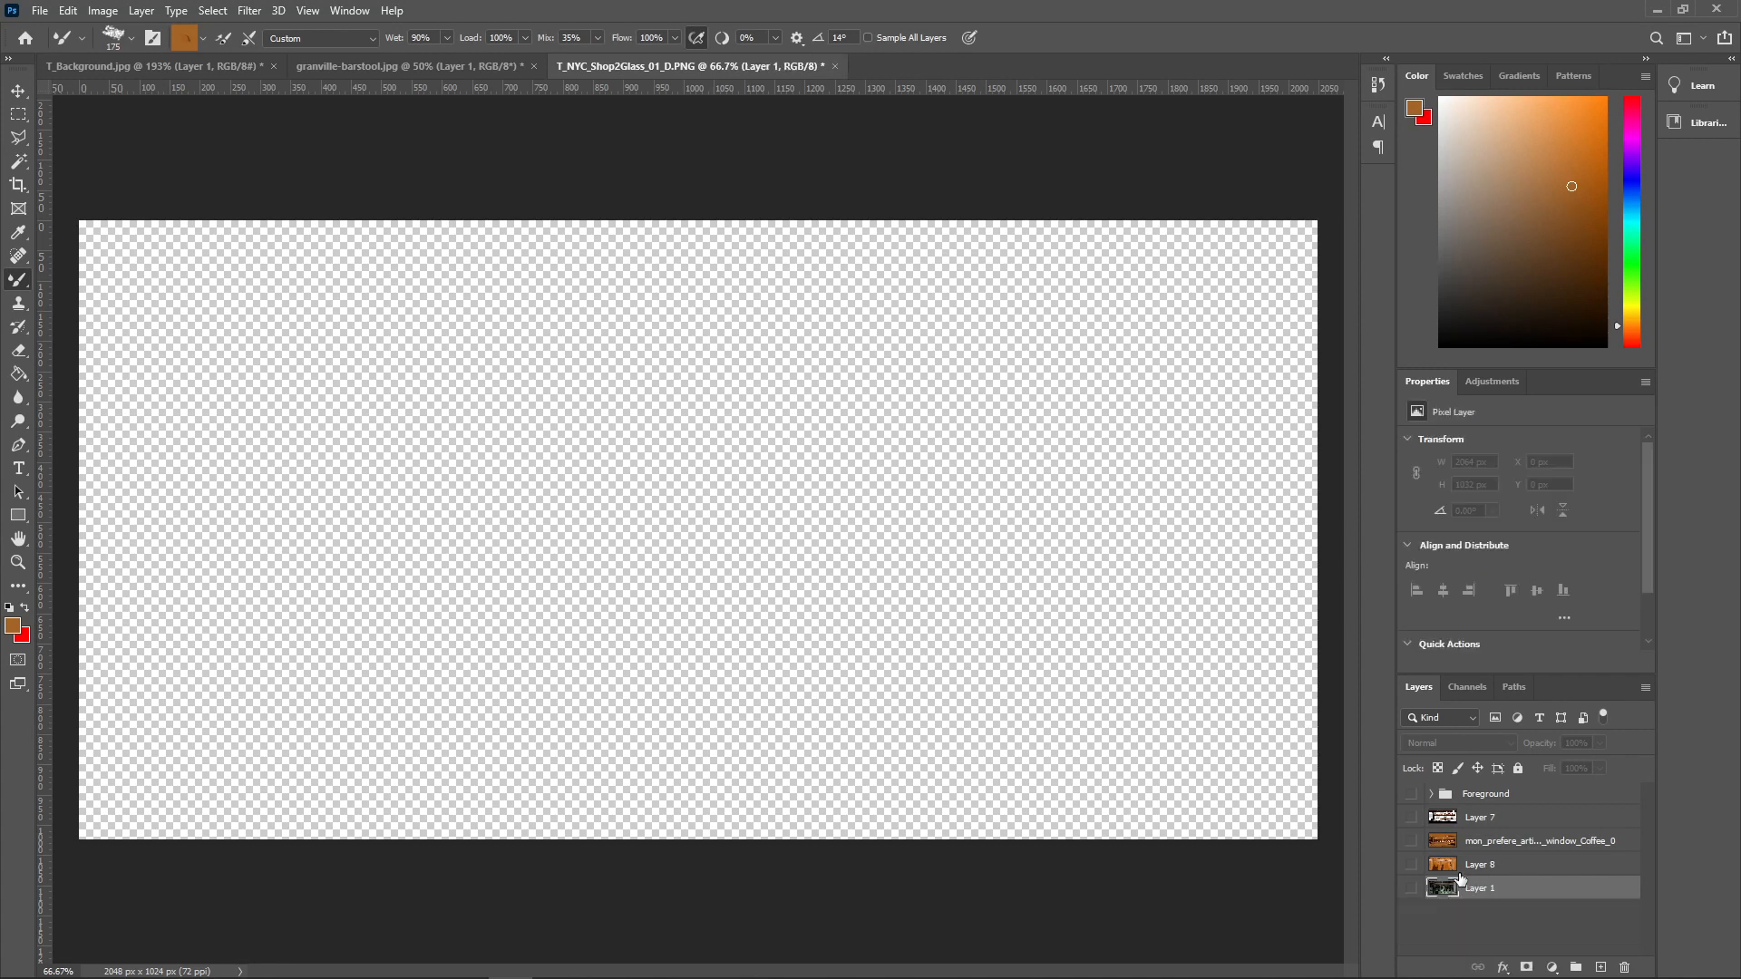
- Show the coffee window layer, examine the original generated bar image in the browser, and move the browser window out of the way
click(1411, 842)
mouse_move(1574, 961)
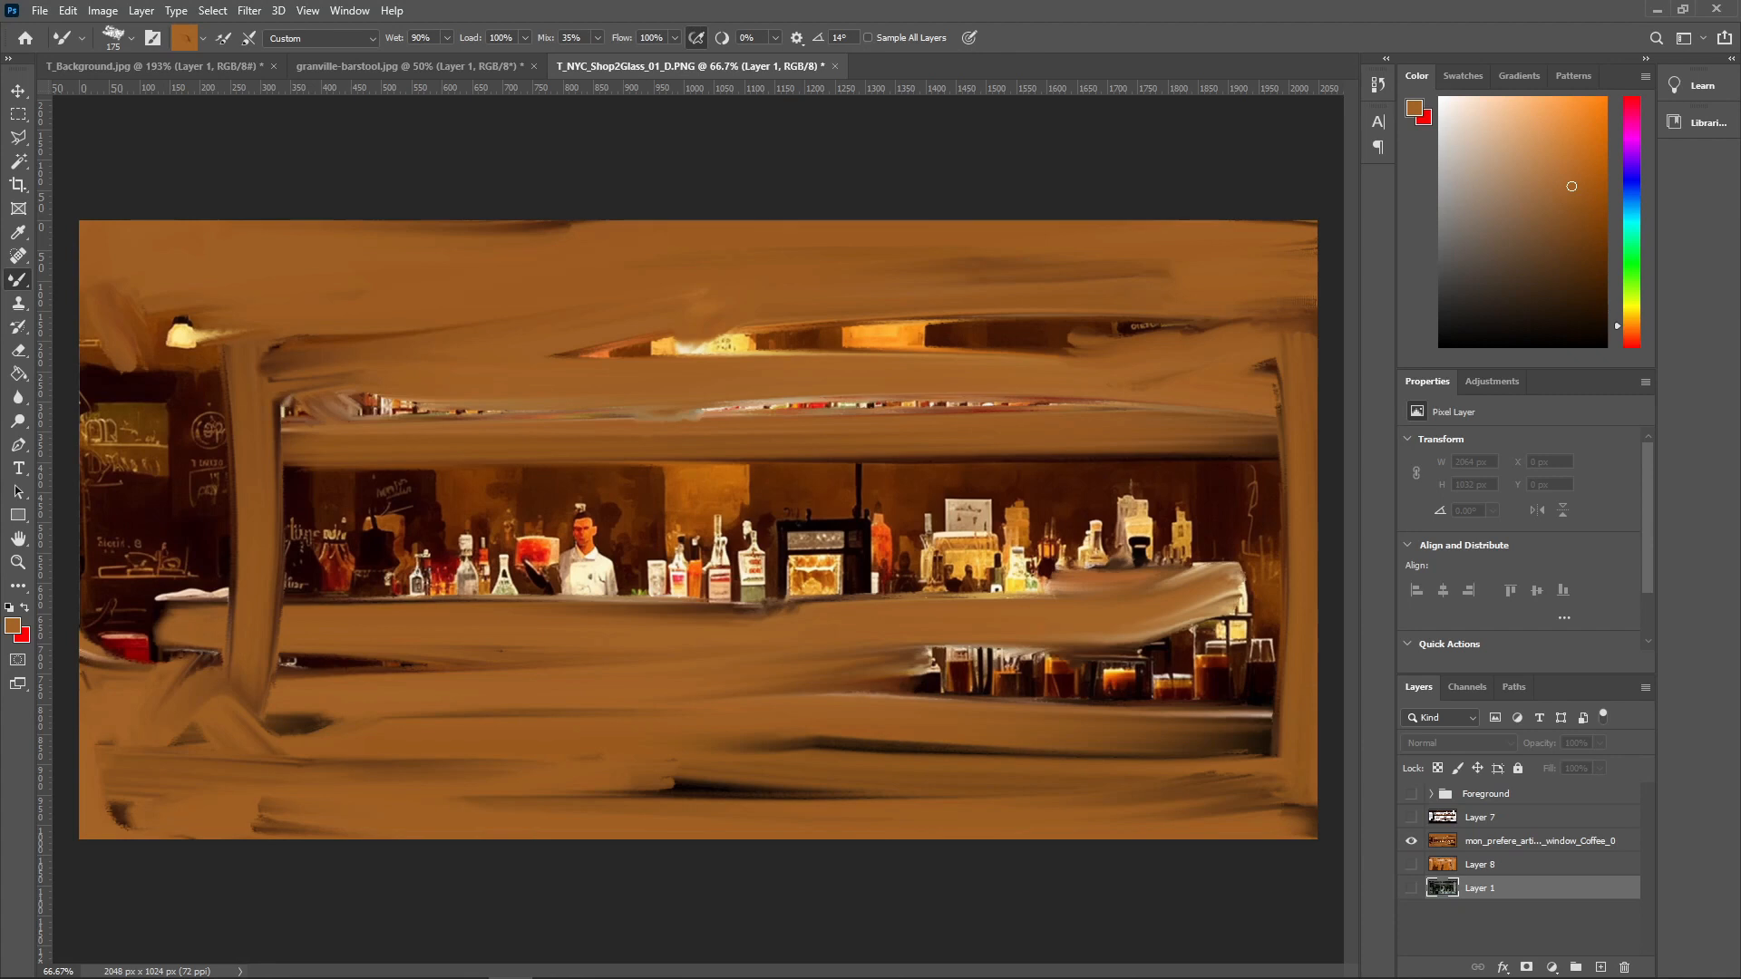
drag(0, 106, 1296, 60)
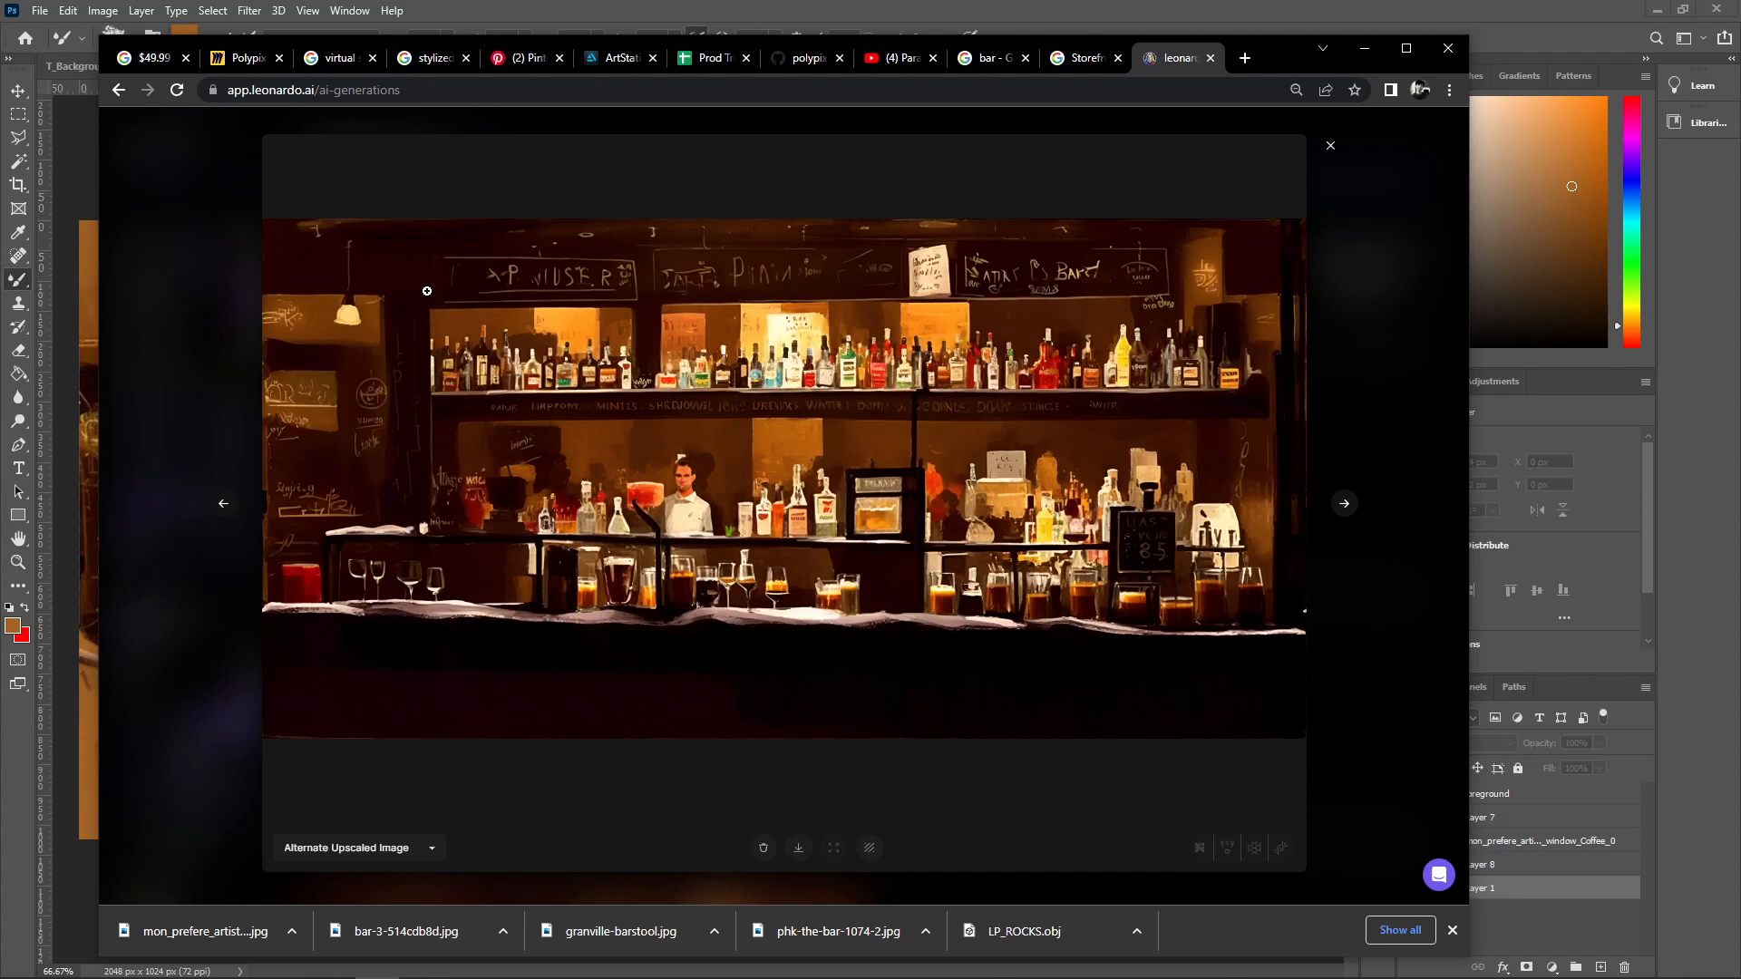
mouse_move(1285, 53)
mouse_down()
mouse_move(1280, 78)
mouse_move(1271, 49)
mouse_up()
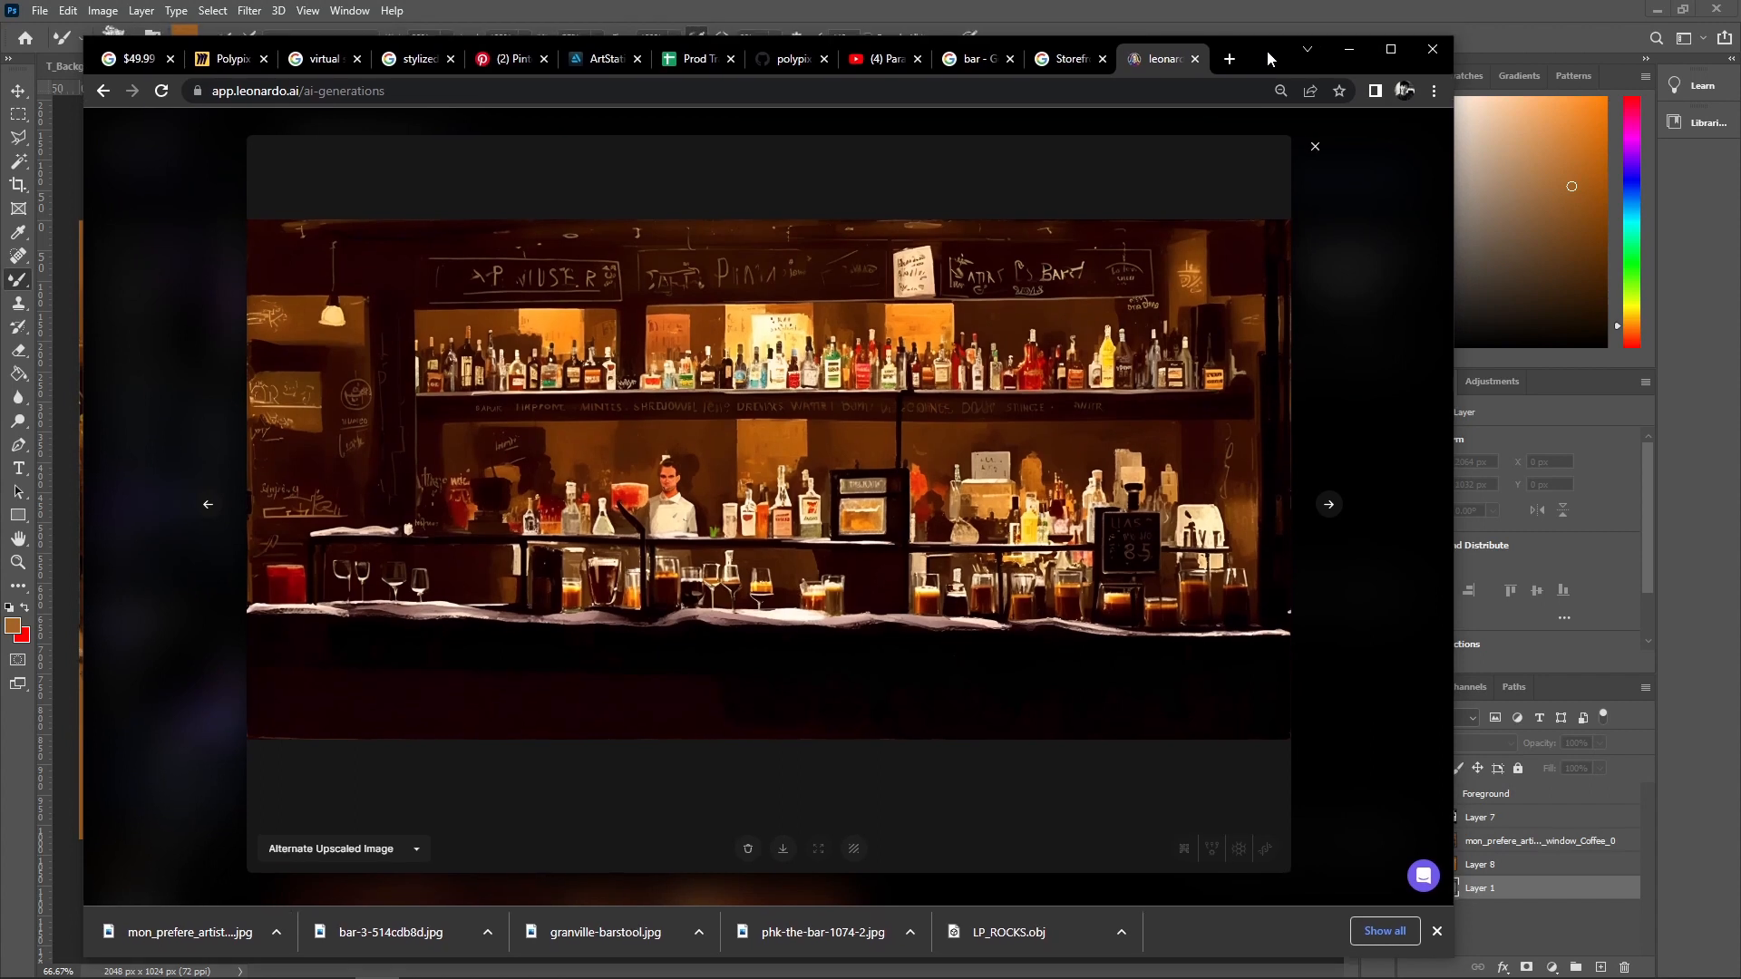
drag(1266, 51, 1740, 112)
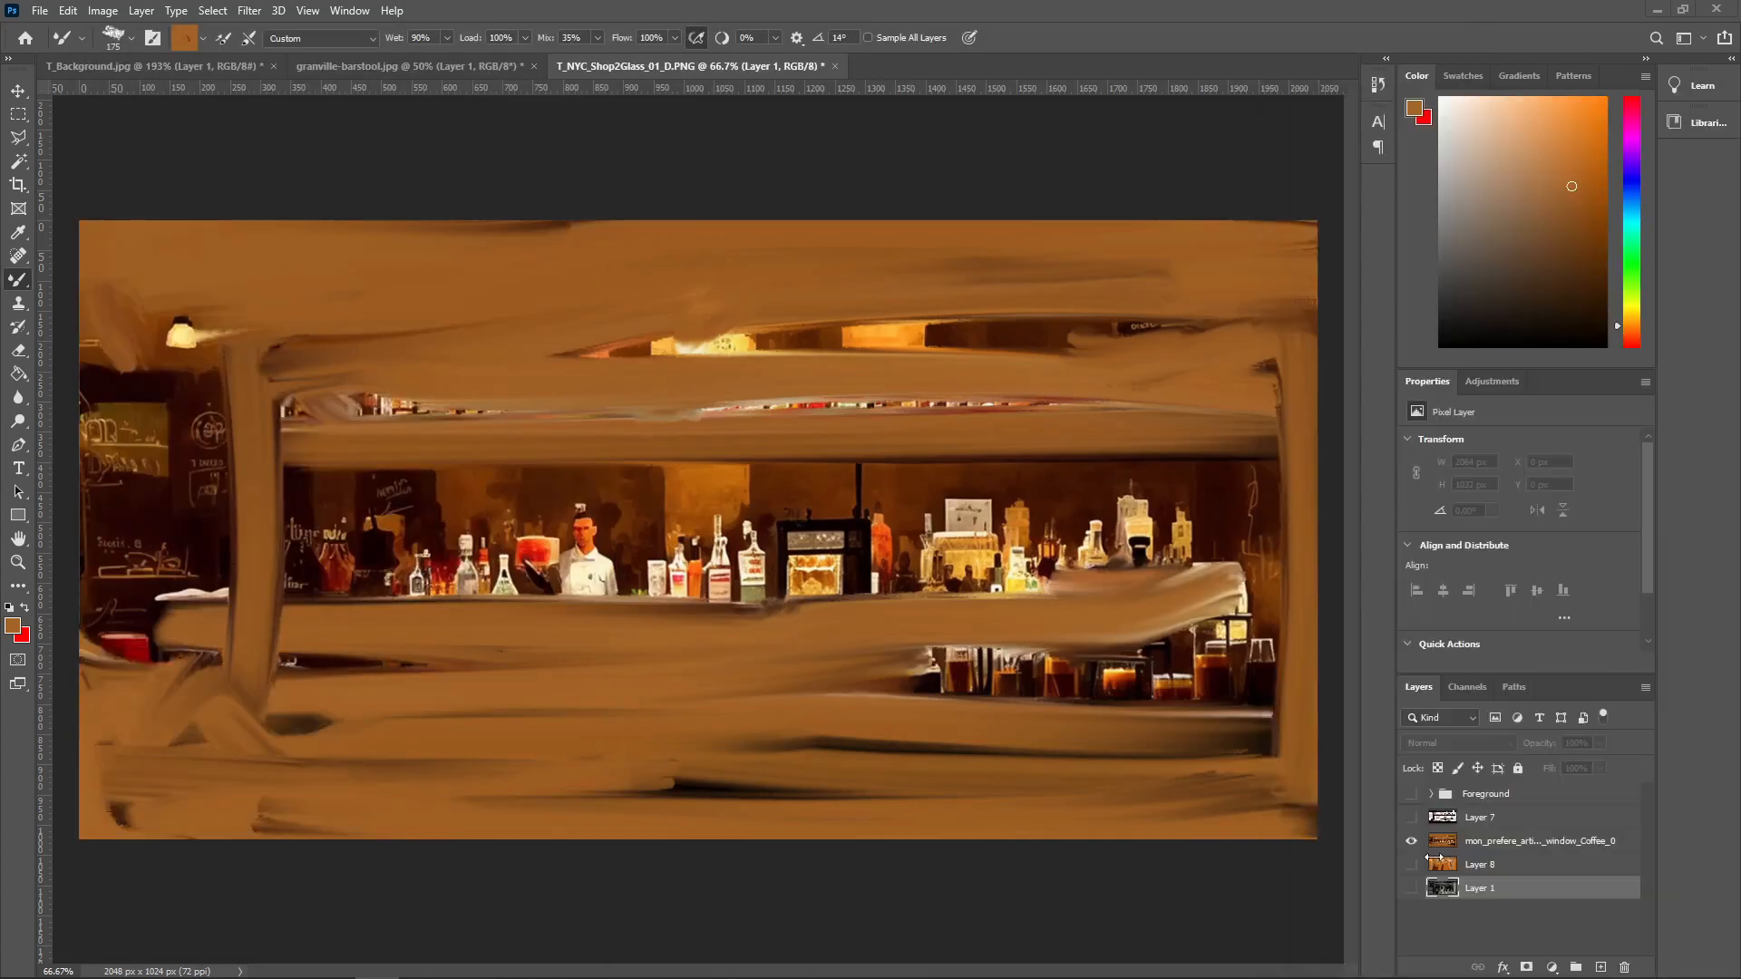
- View Layer 7 over the coffee window layer and alone, view the coffee window layer over Layer 8, and hide all layers
click(1411, 817)
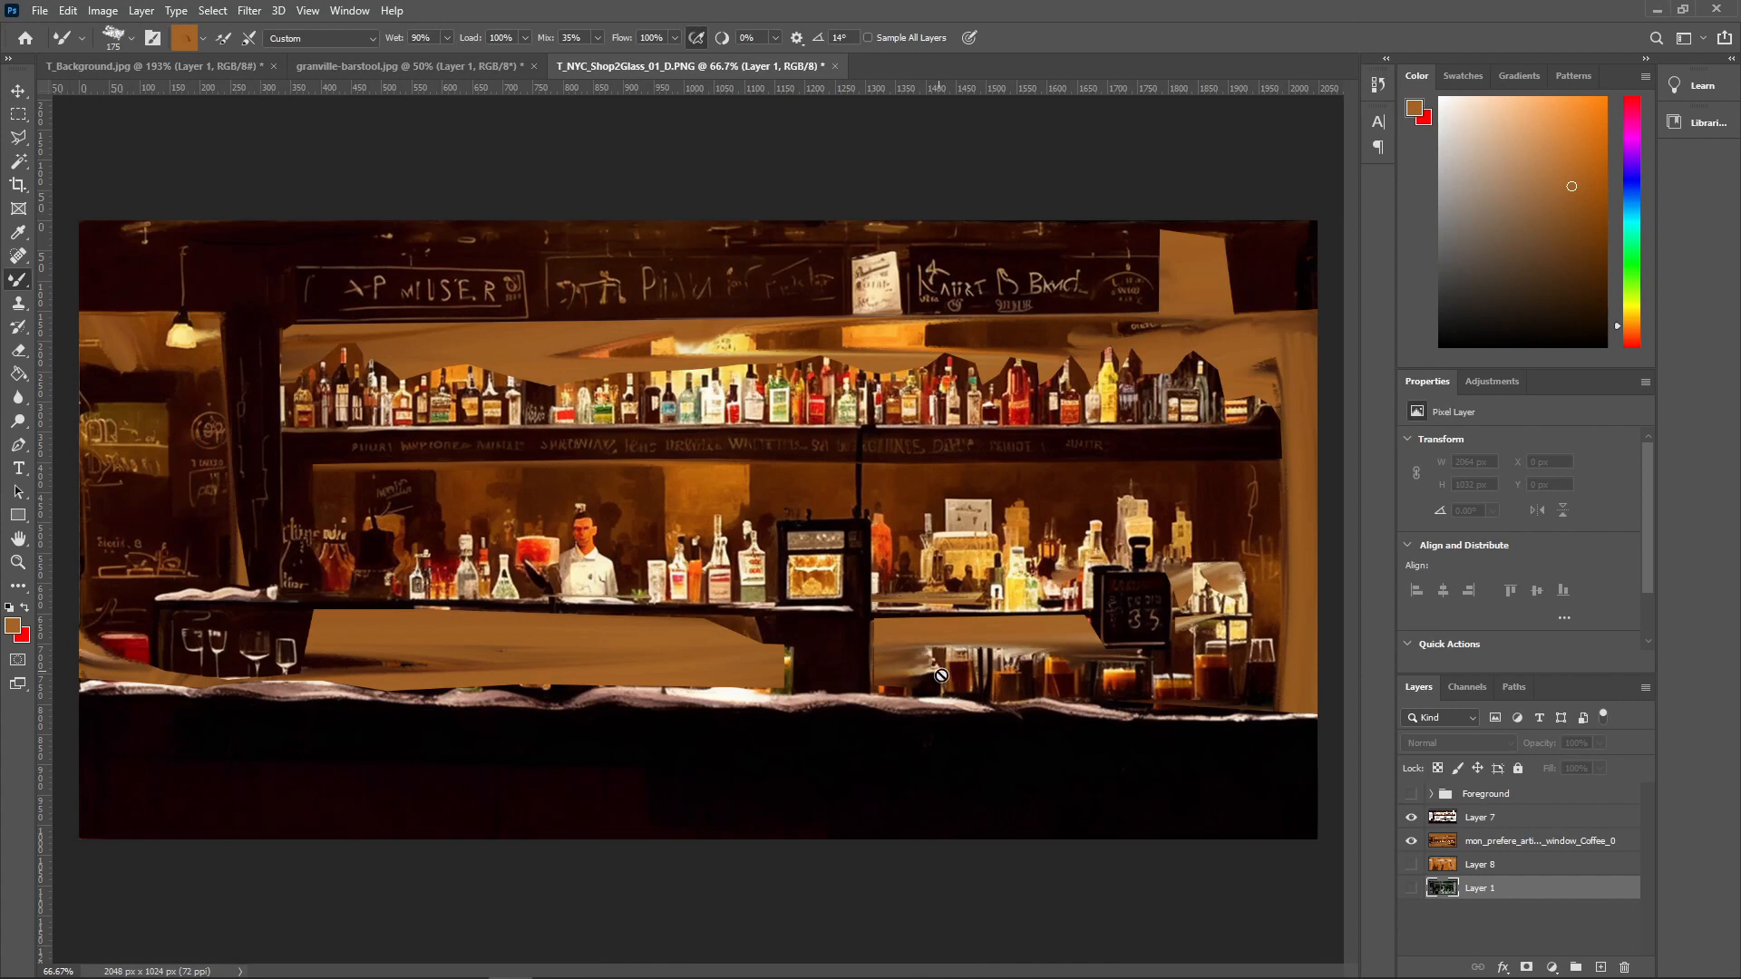
click(1411, 840)
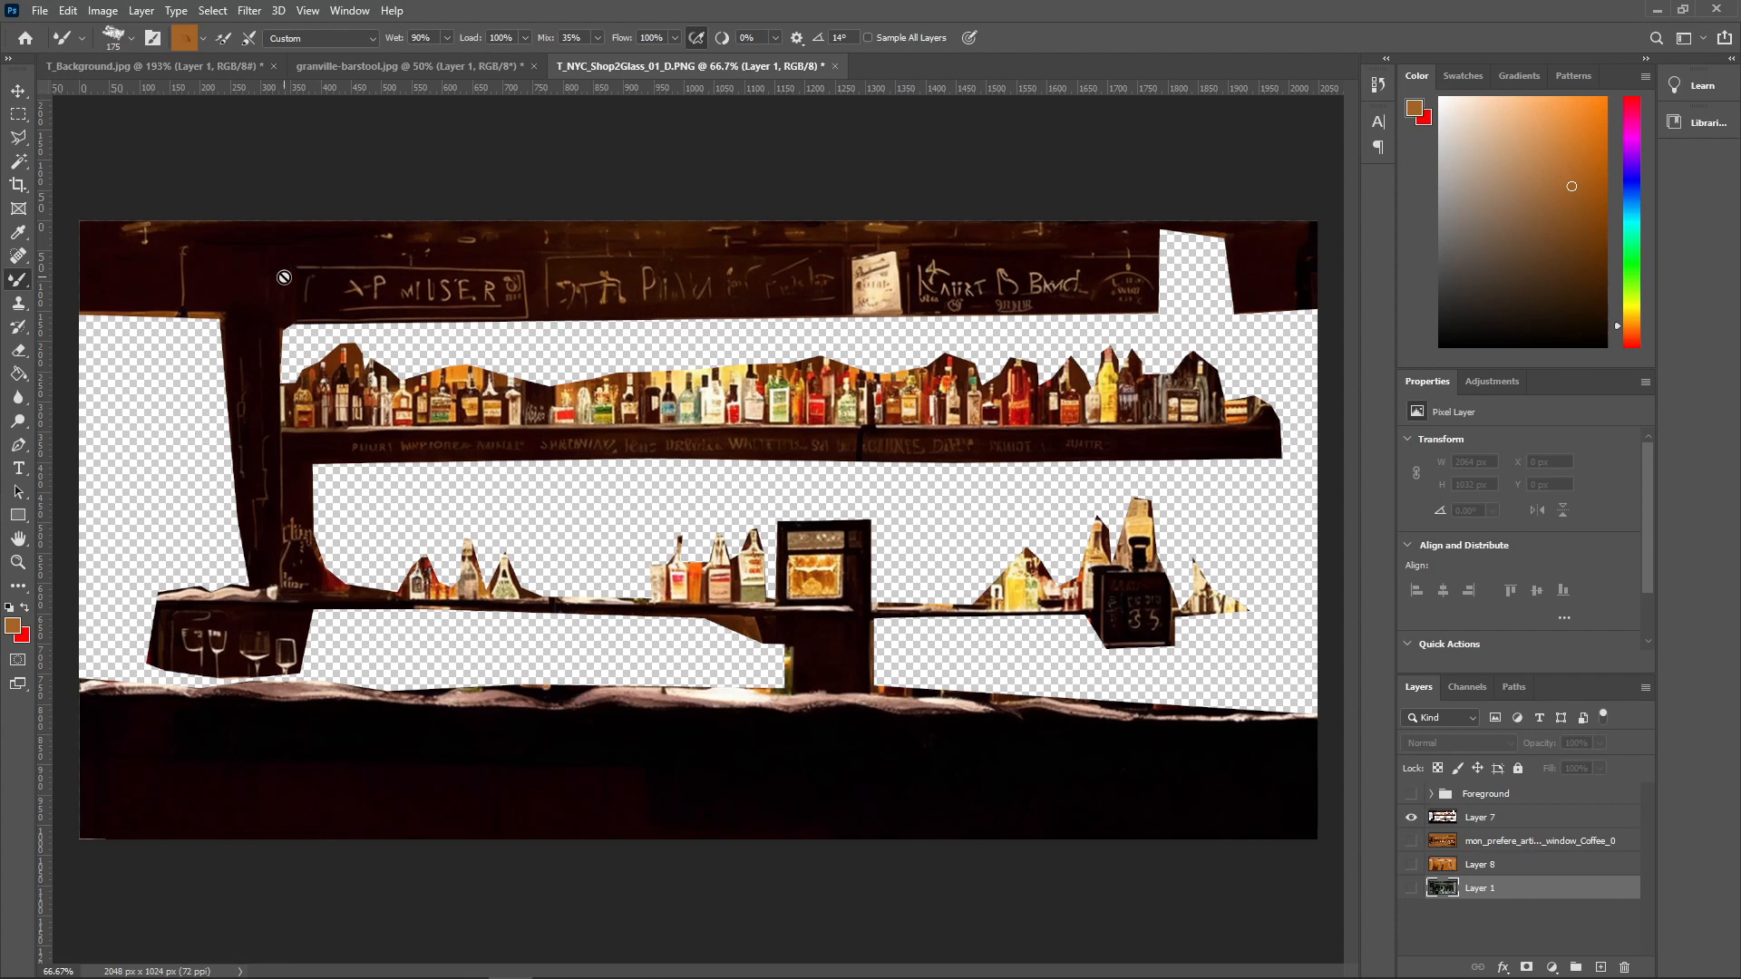
click(1411, 818)
click(1411, 841)
click(1411, 864)
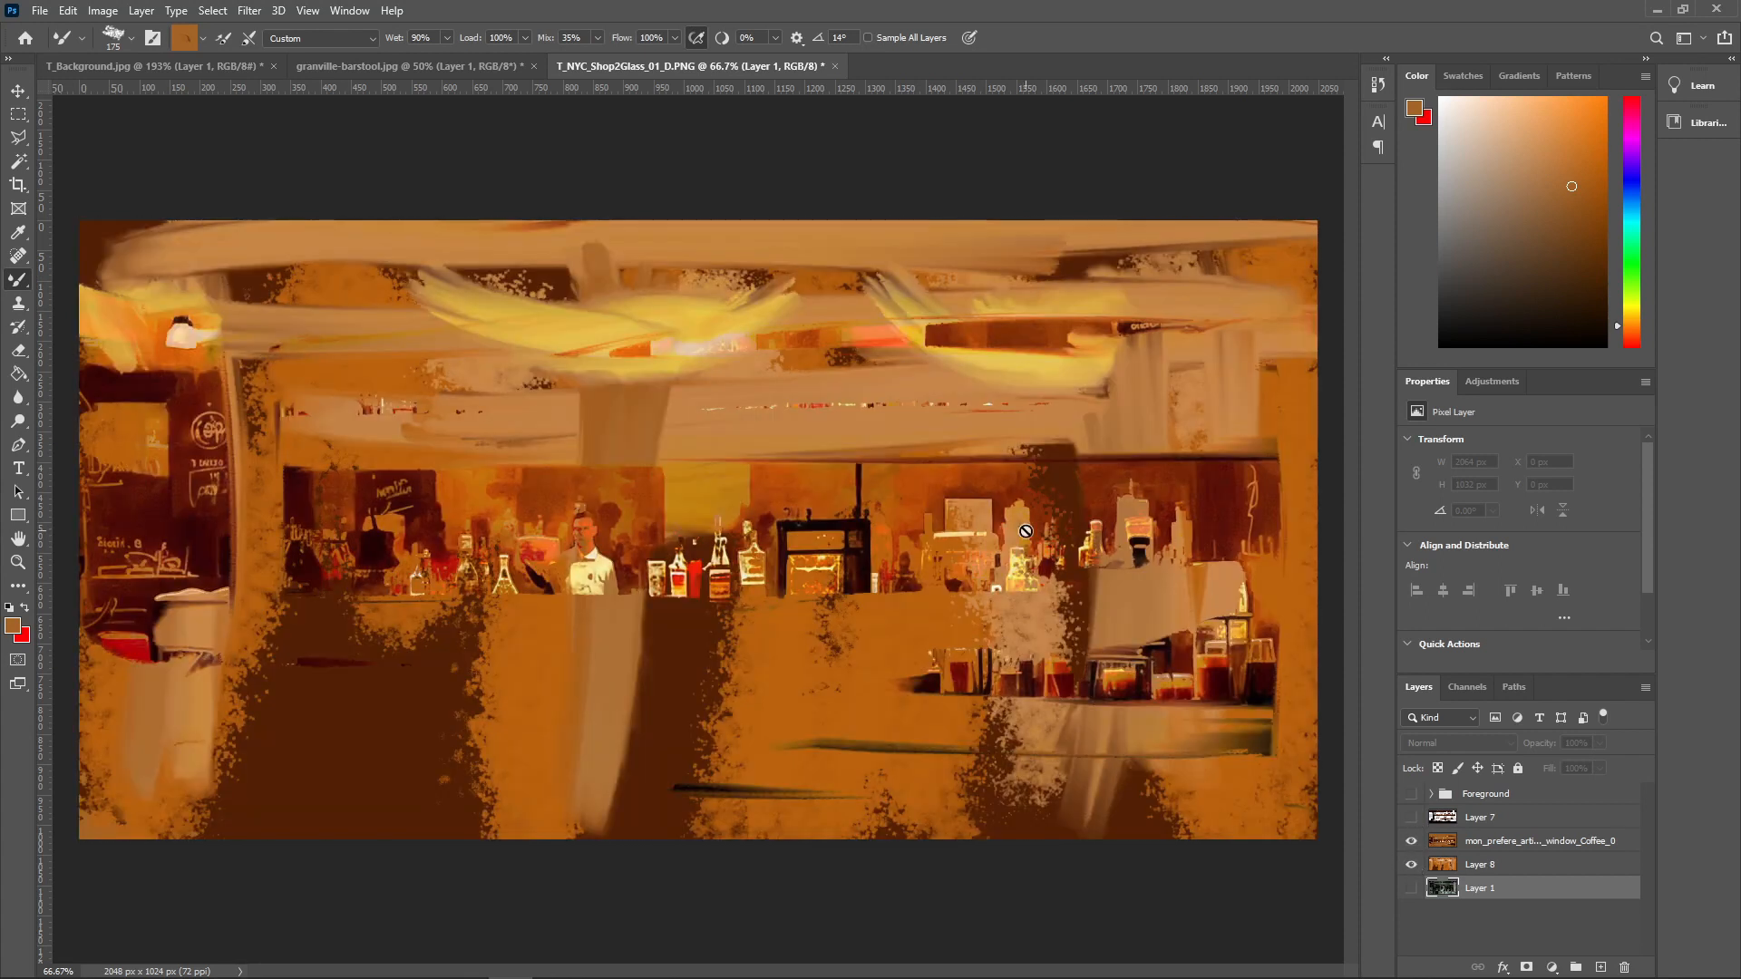
click(1411, 842)
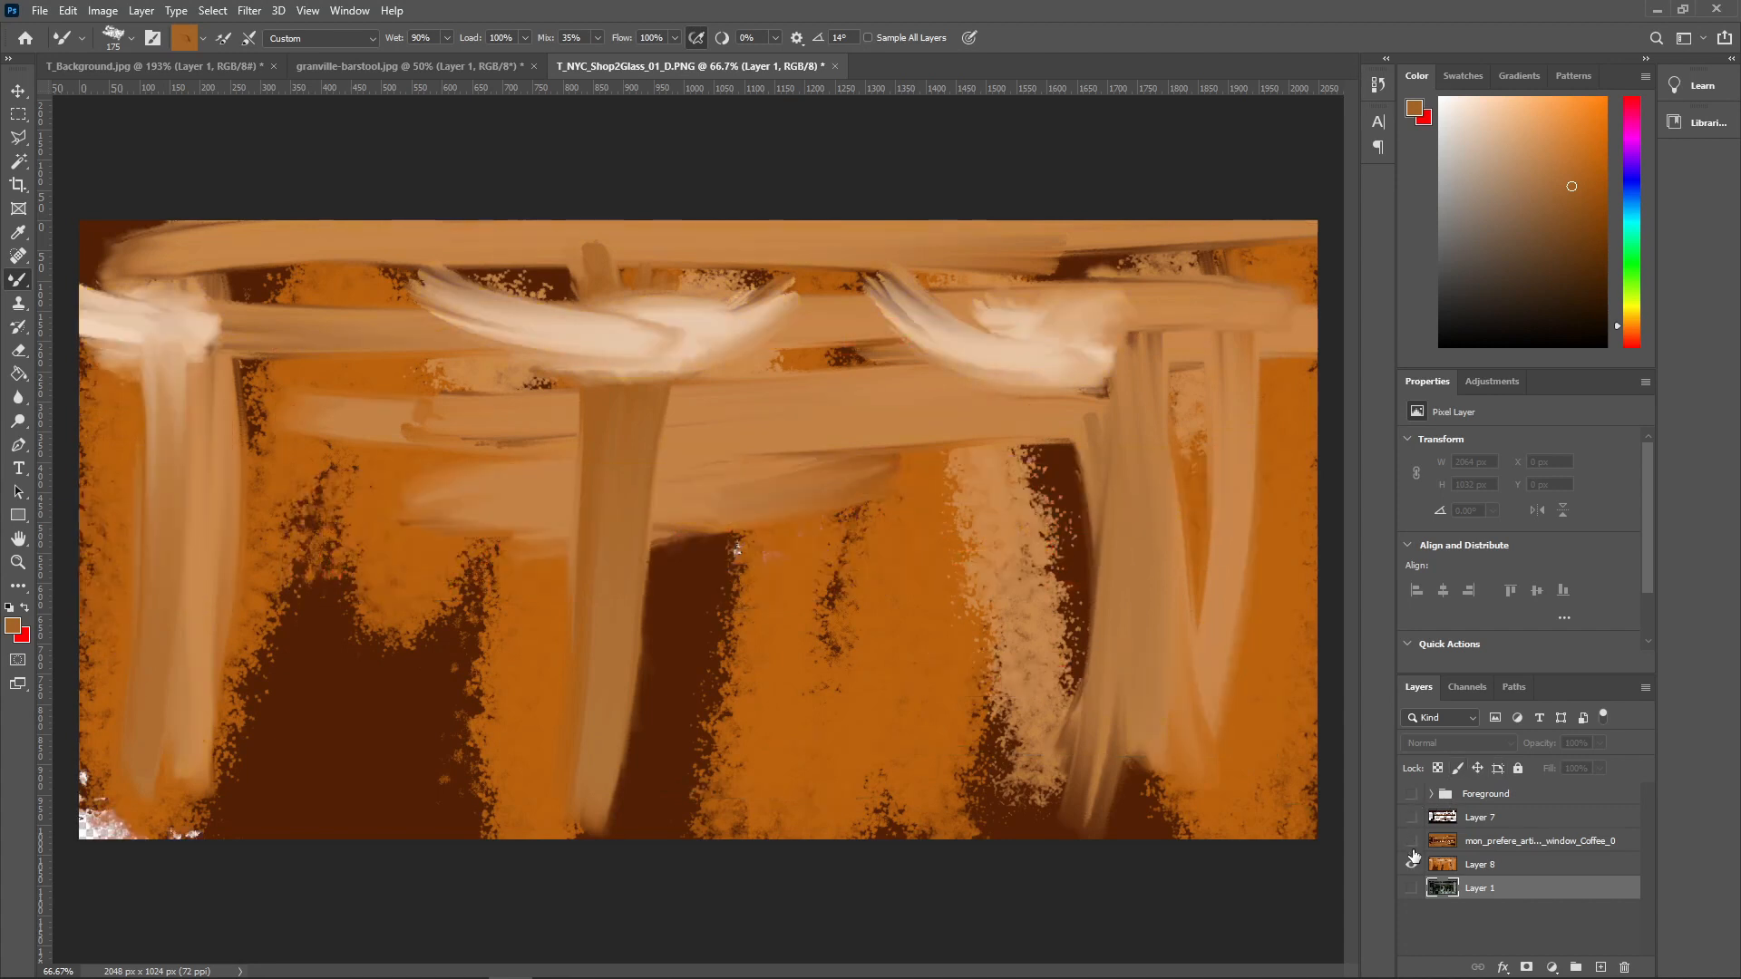
click(1411, 864)
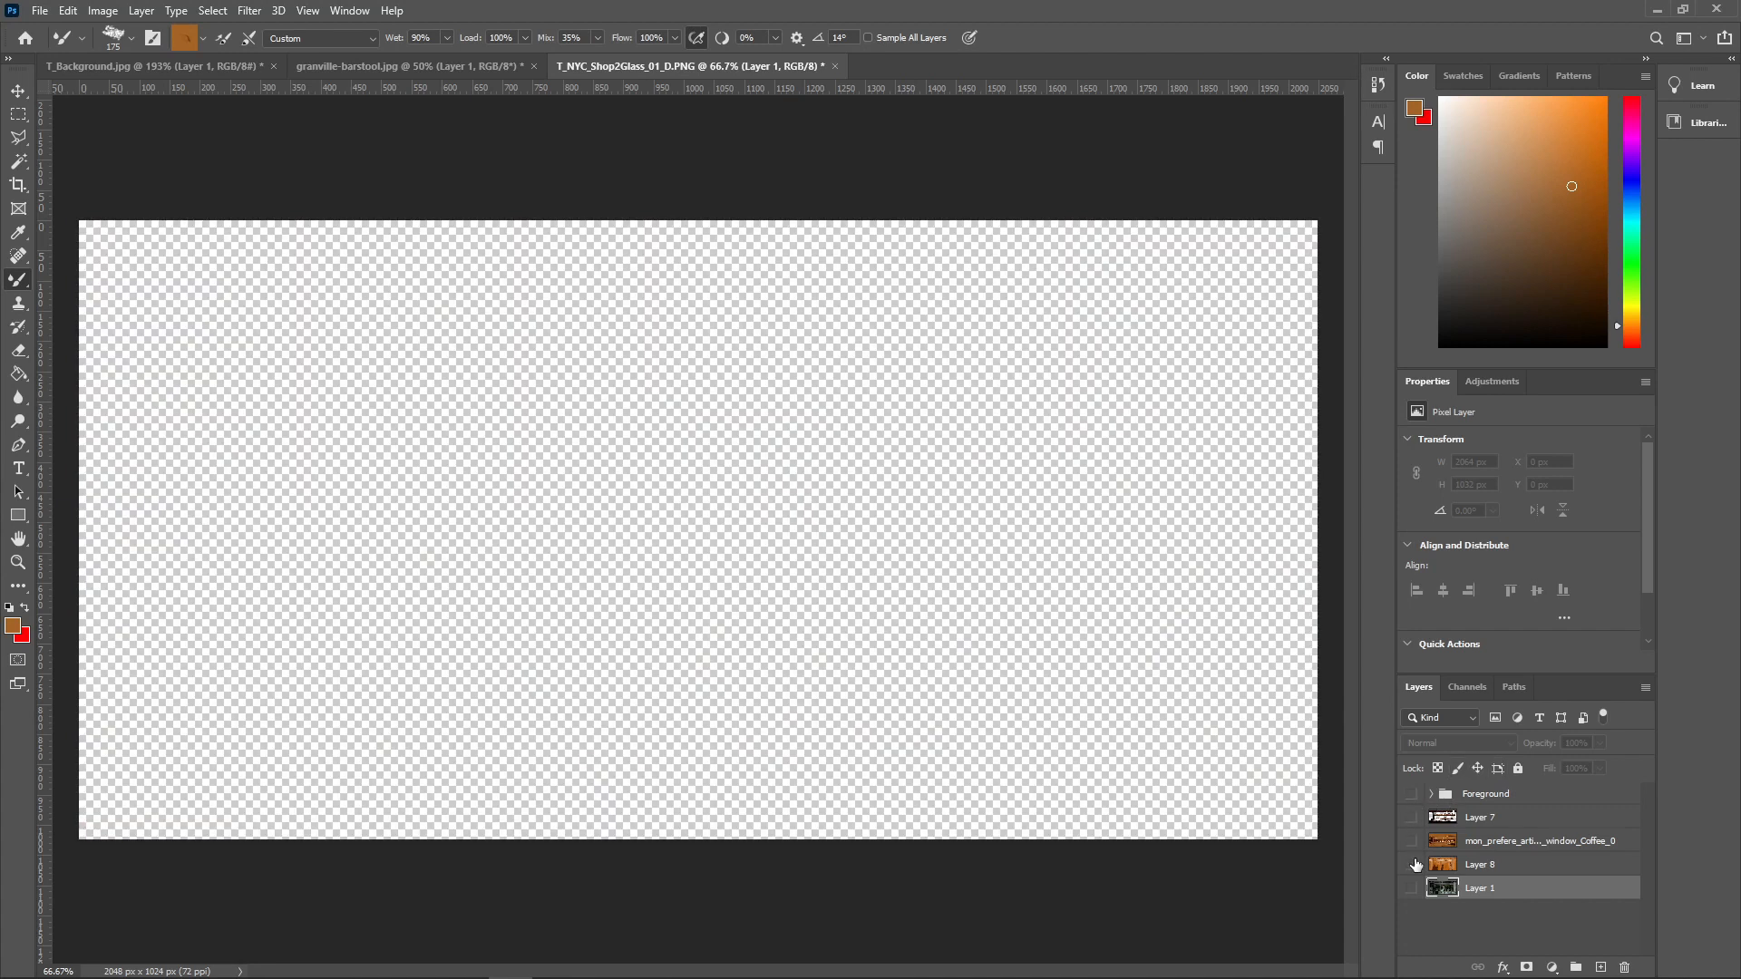
- Preview the Foreground group and Layer 7 separately, hide both, and show the coffee window layer together with Layer 8
click(1410, 794)
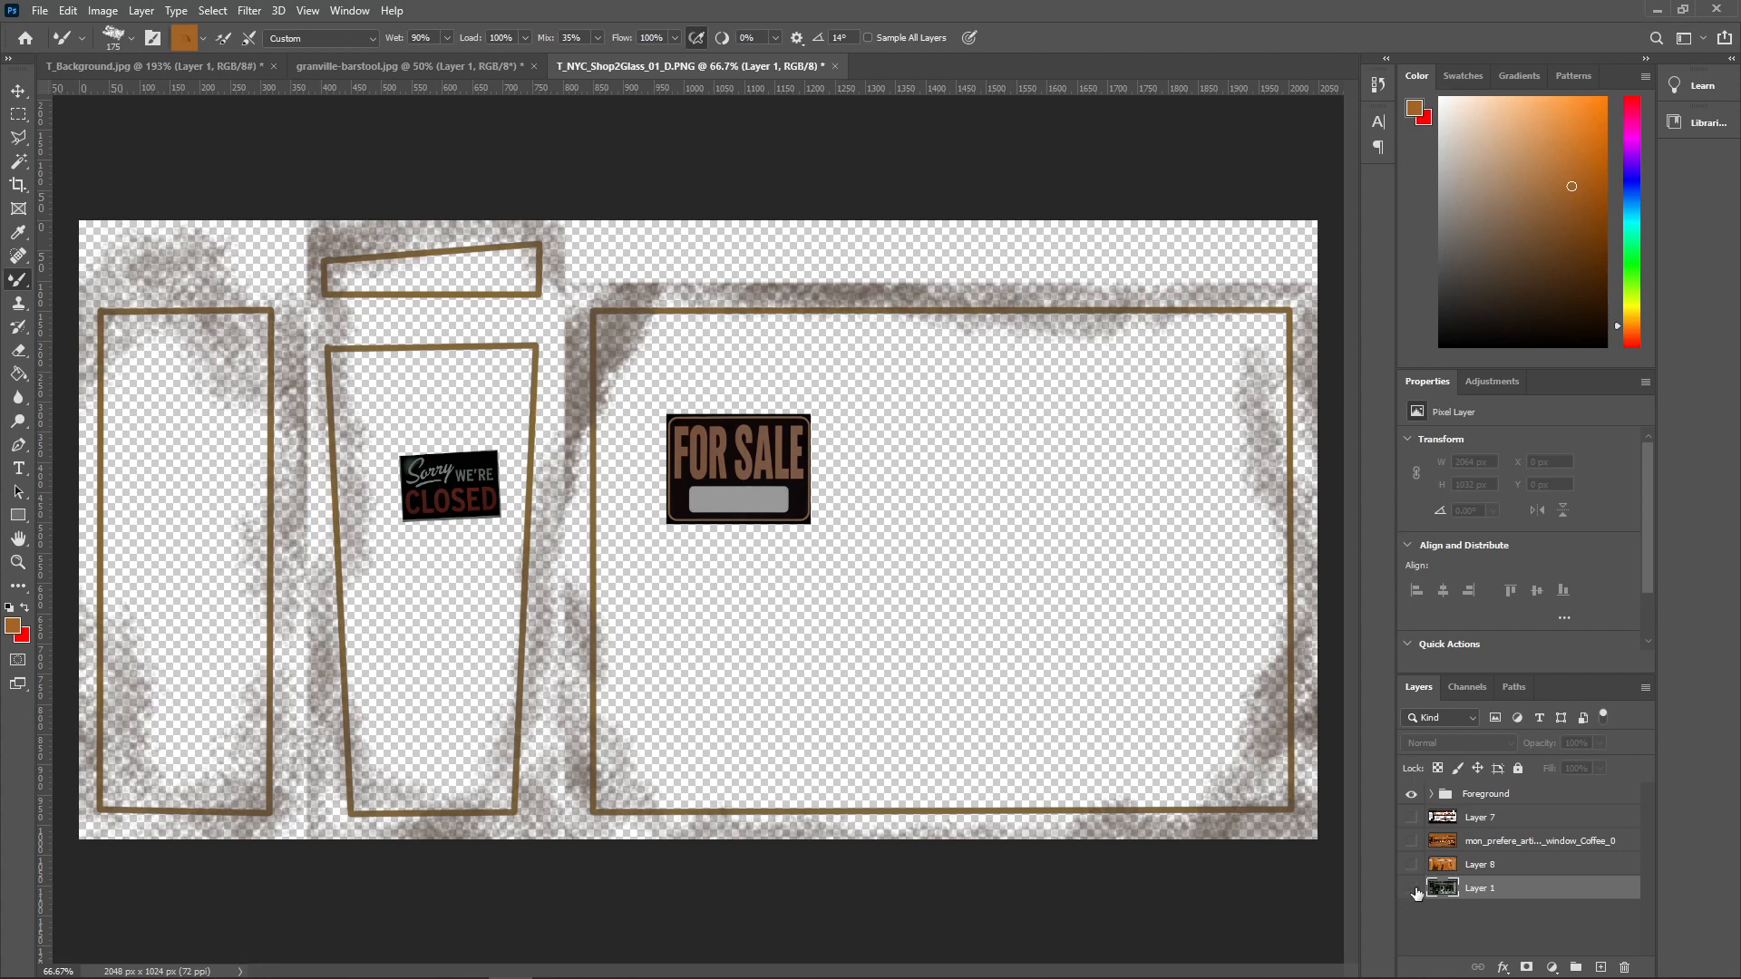
click(1412, 794)
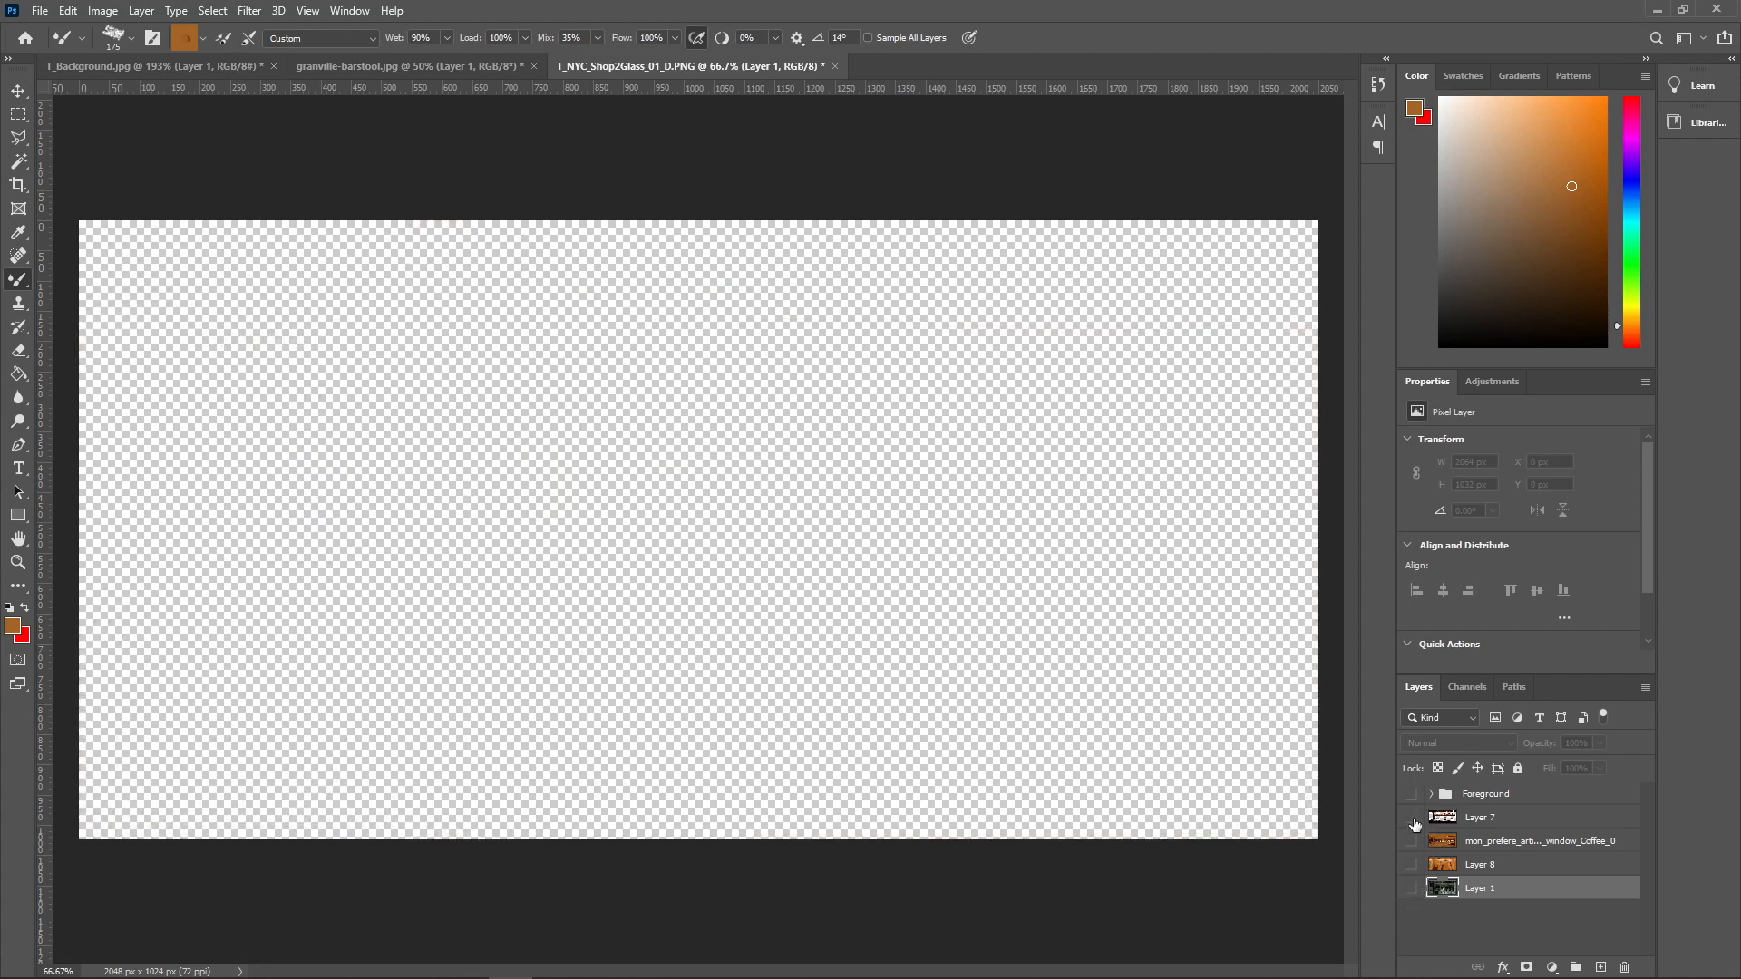
click(1411, 817)
click(1411, 817)
click(1411, 841)
click(1411, 865)
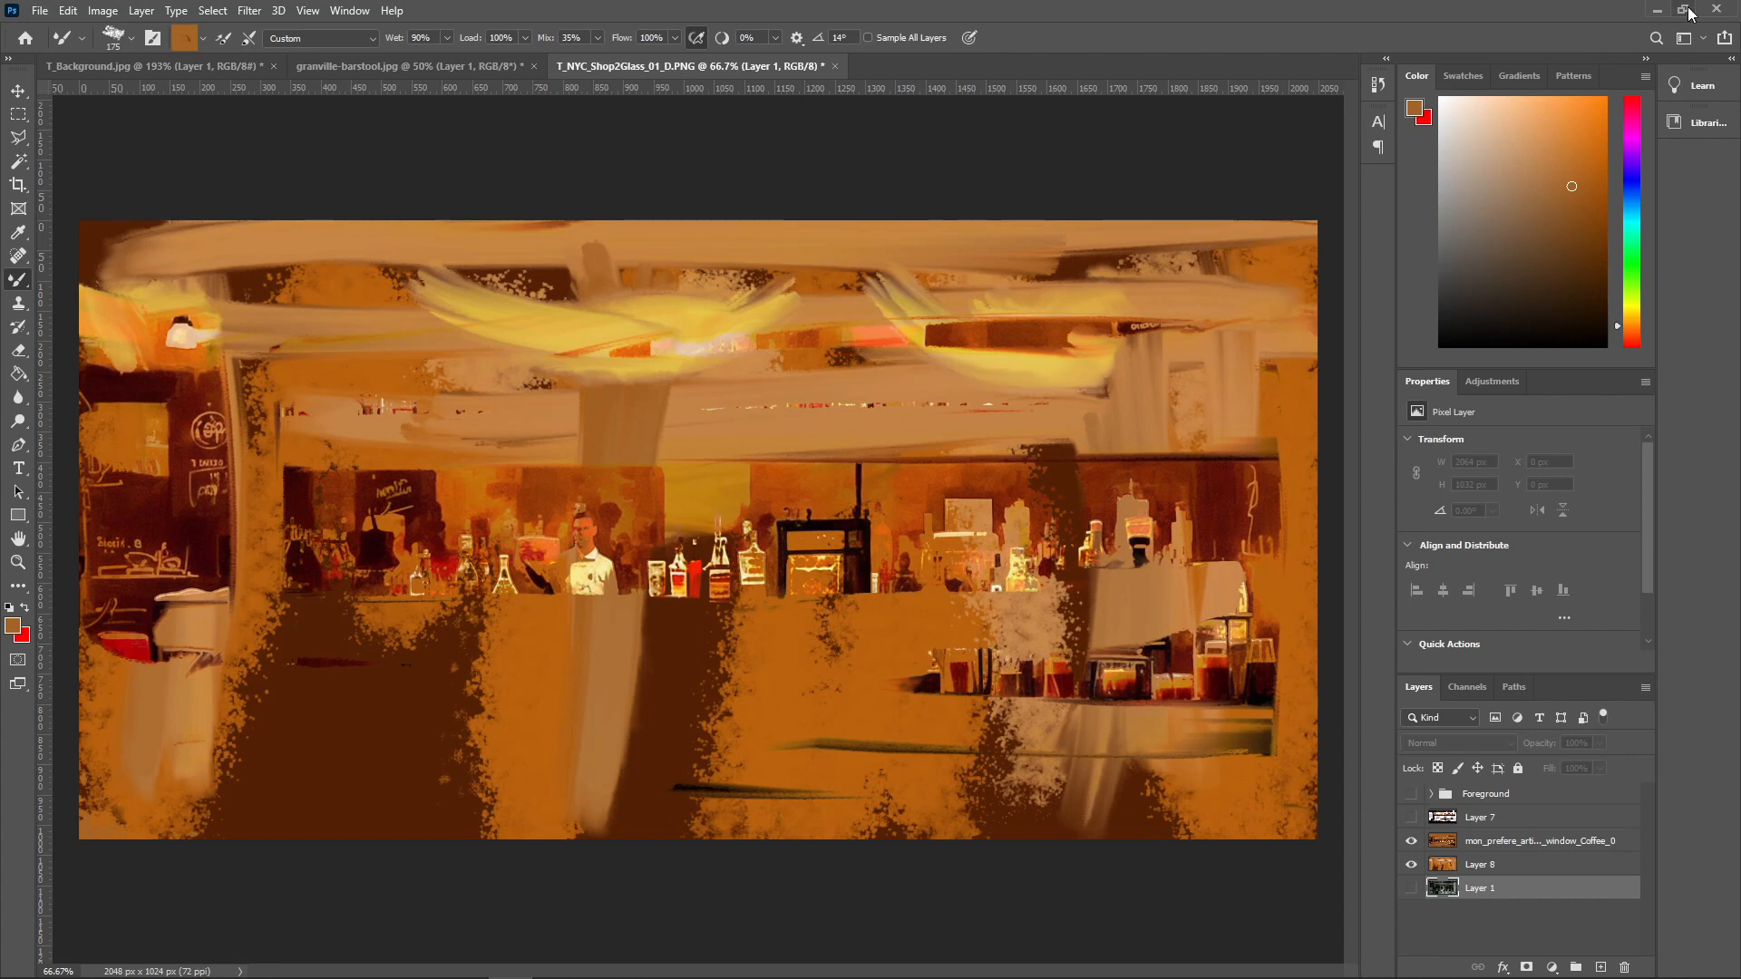
- Return to Unreal Engine and bring up the MI_Window_Shop_01 material instance
click(1658, 10)
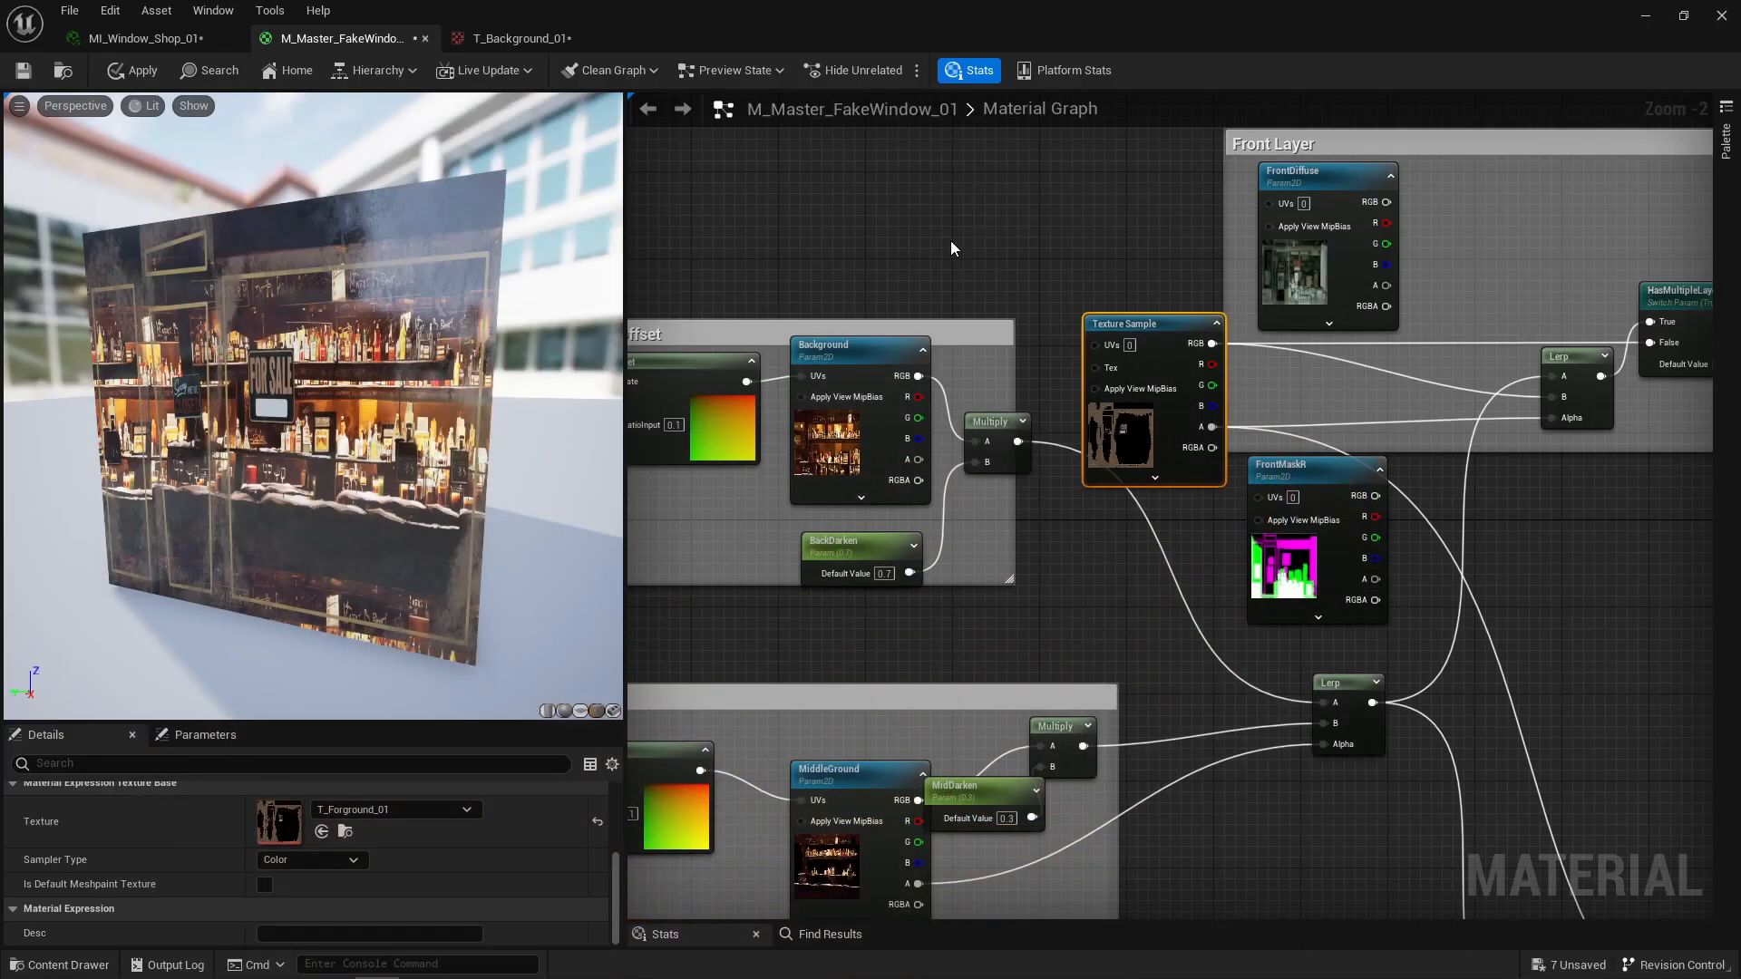
click(193, 46)
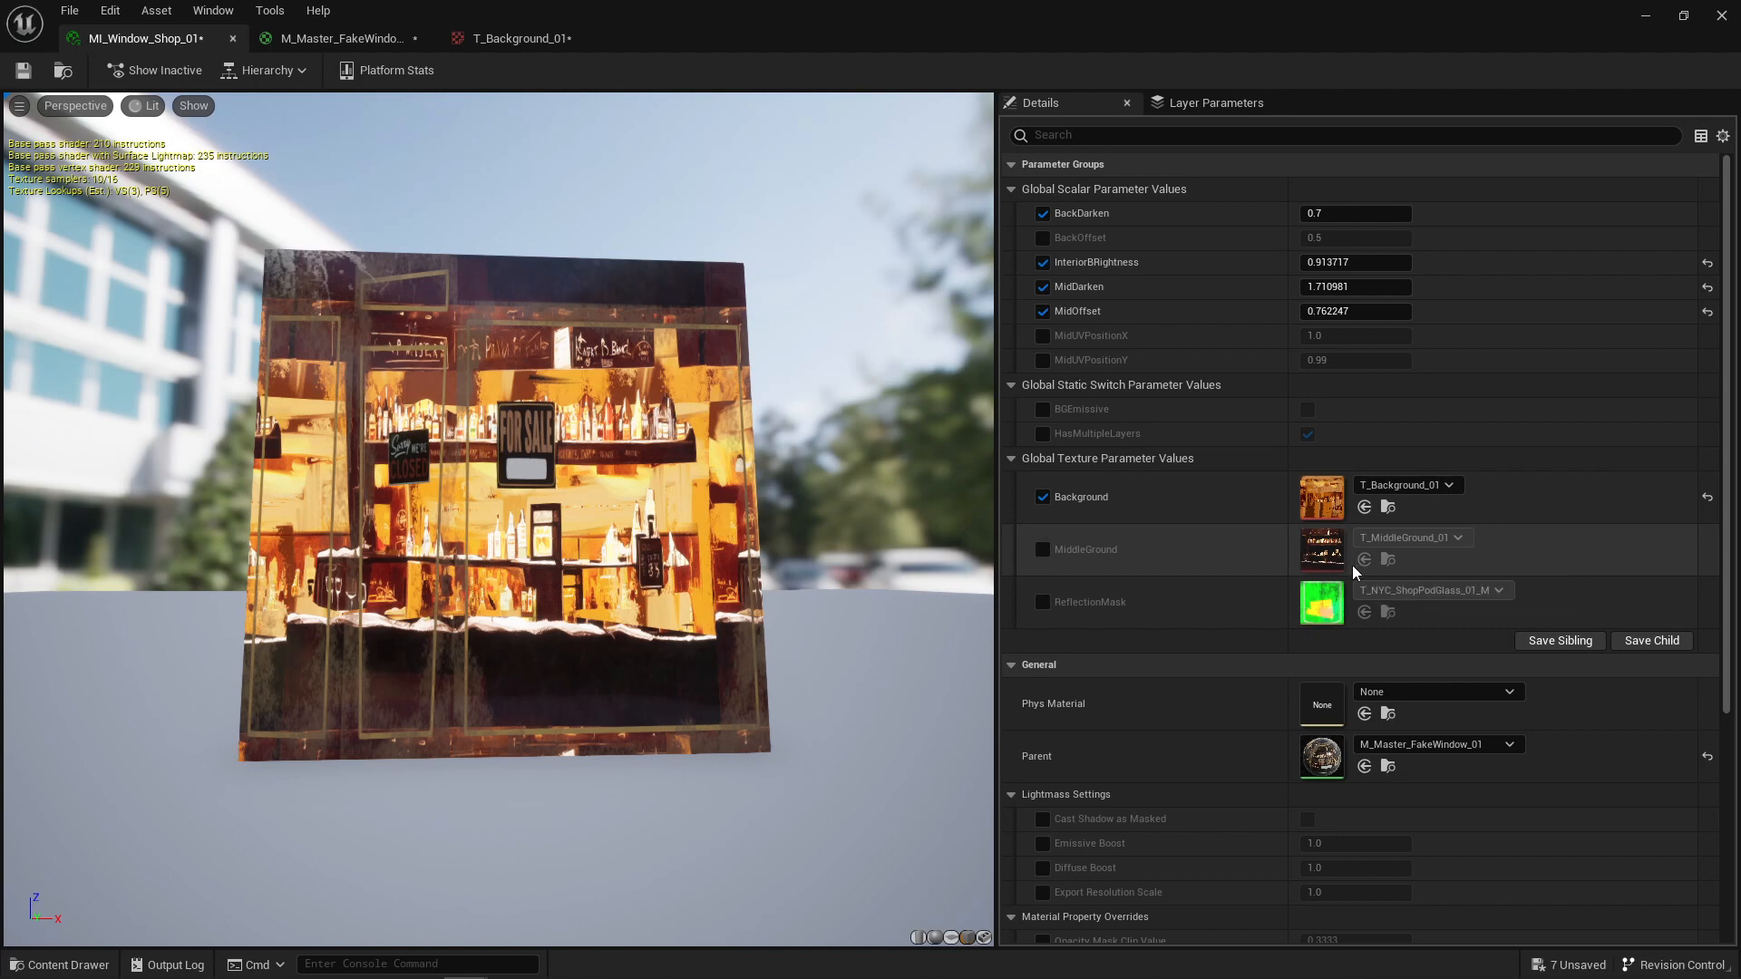
- Open the parent material M_Master_FakeWindow_01, compare its foreground Texture Sample with the instance's parameters, and view the T_Forground_01 and T_Background_01 textures
scroll(508, 432, up, 3)
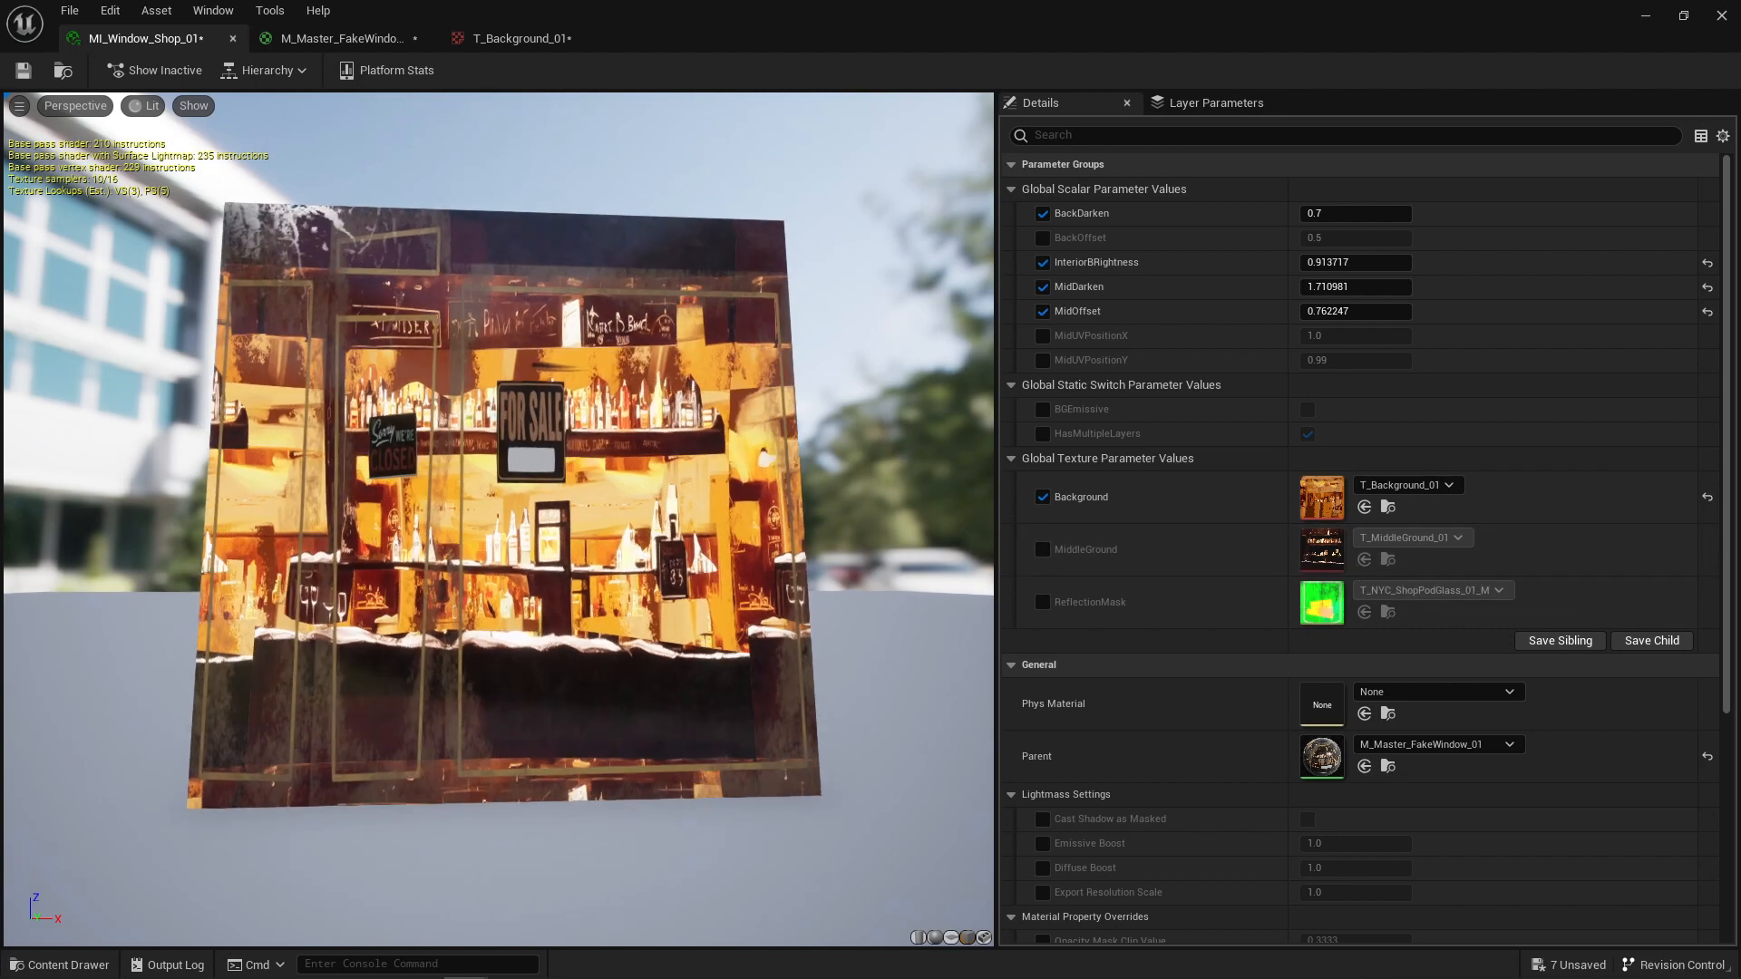
double_click(1340, 764)
scroll(997, 440, up, 5)
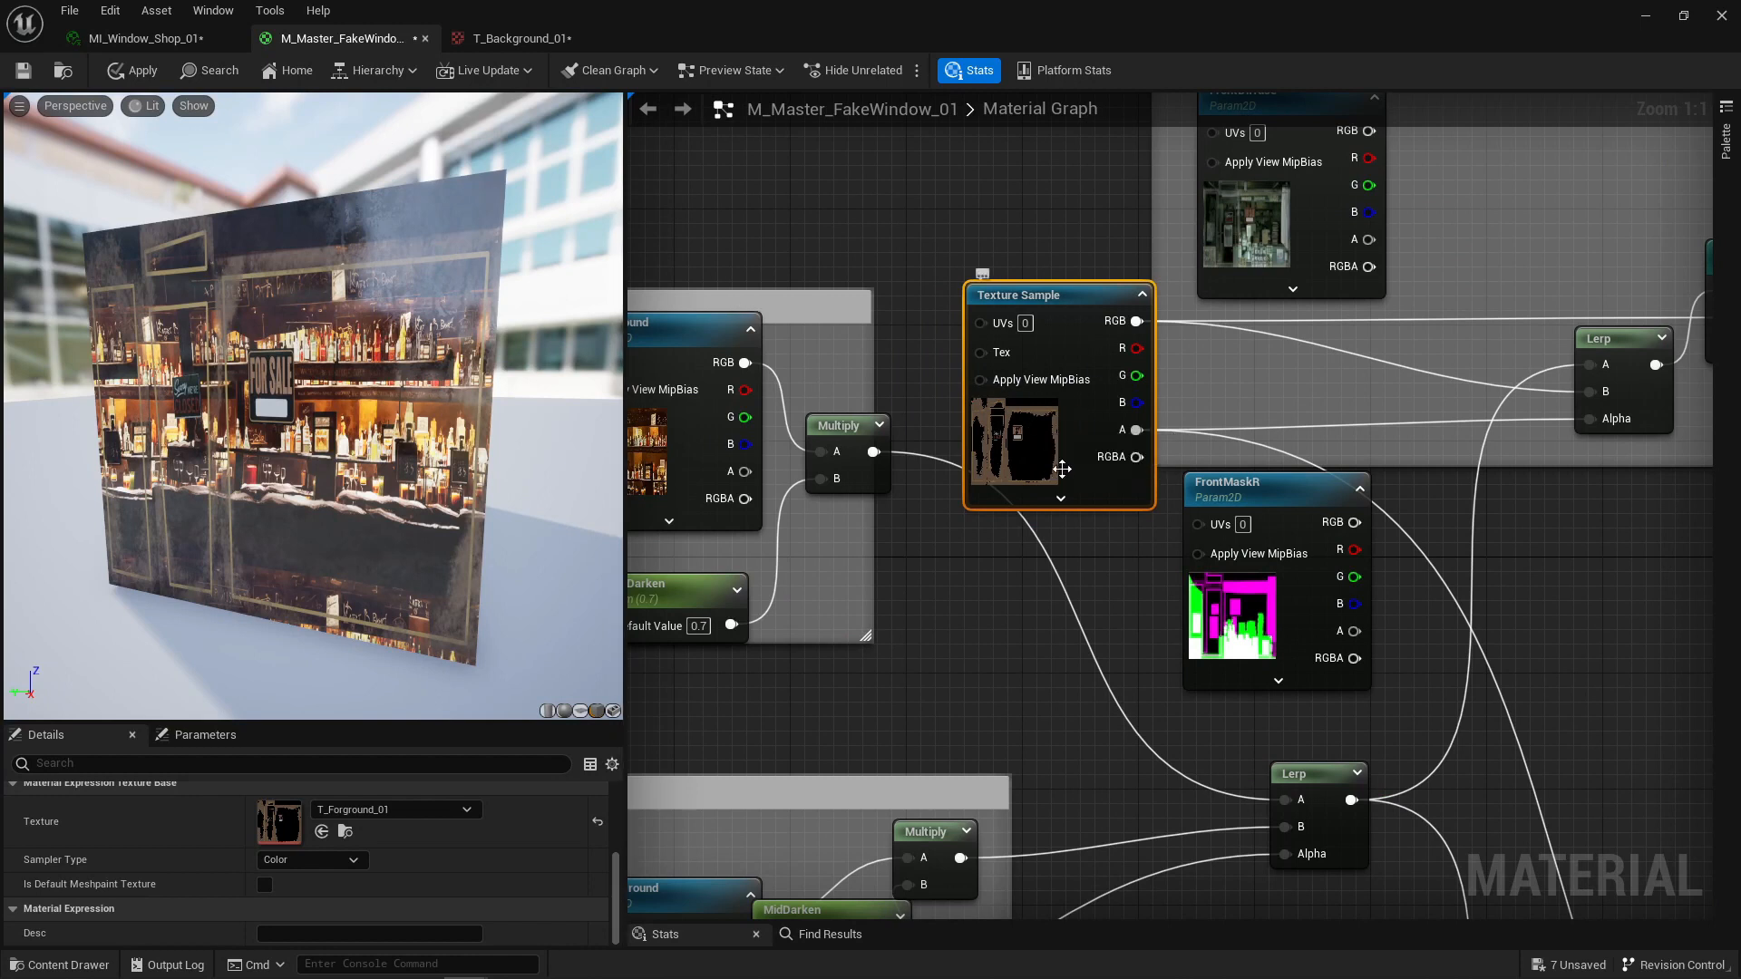
drag(1057, 468, 1074, 428)
click(144, 38)
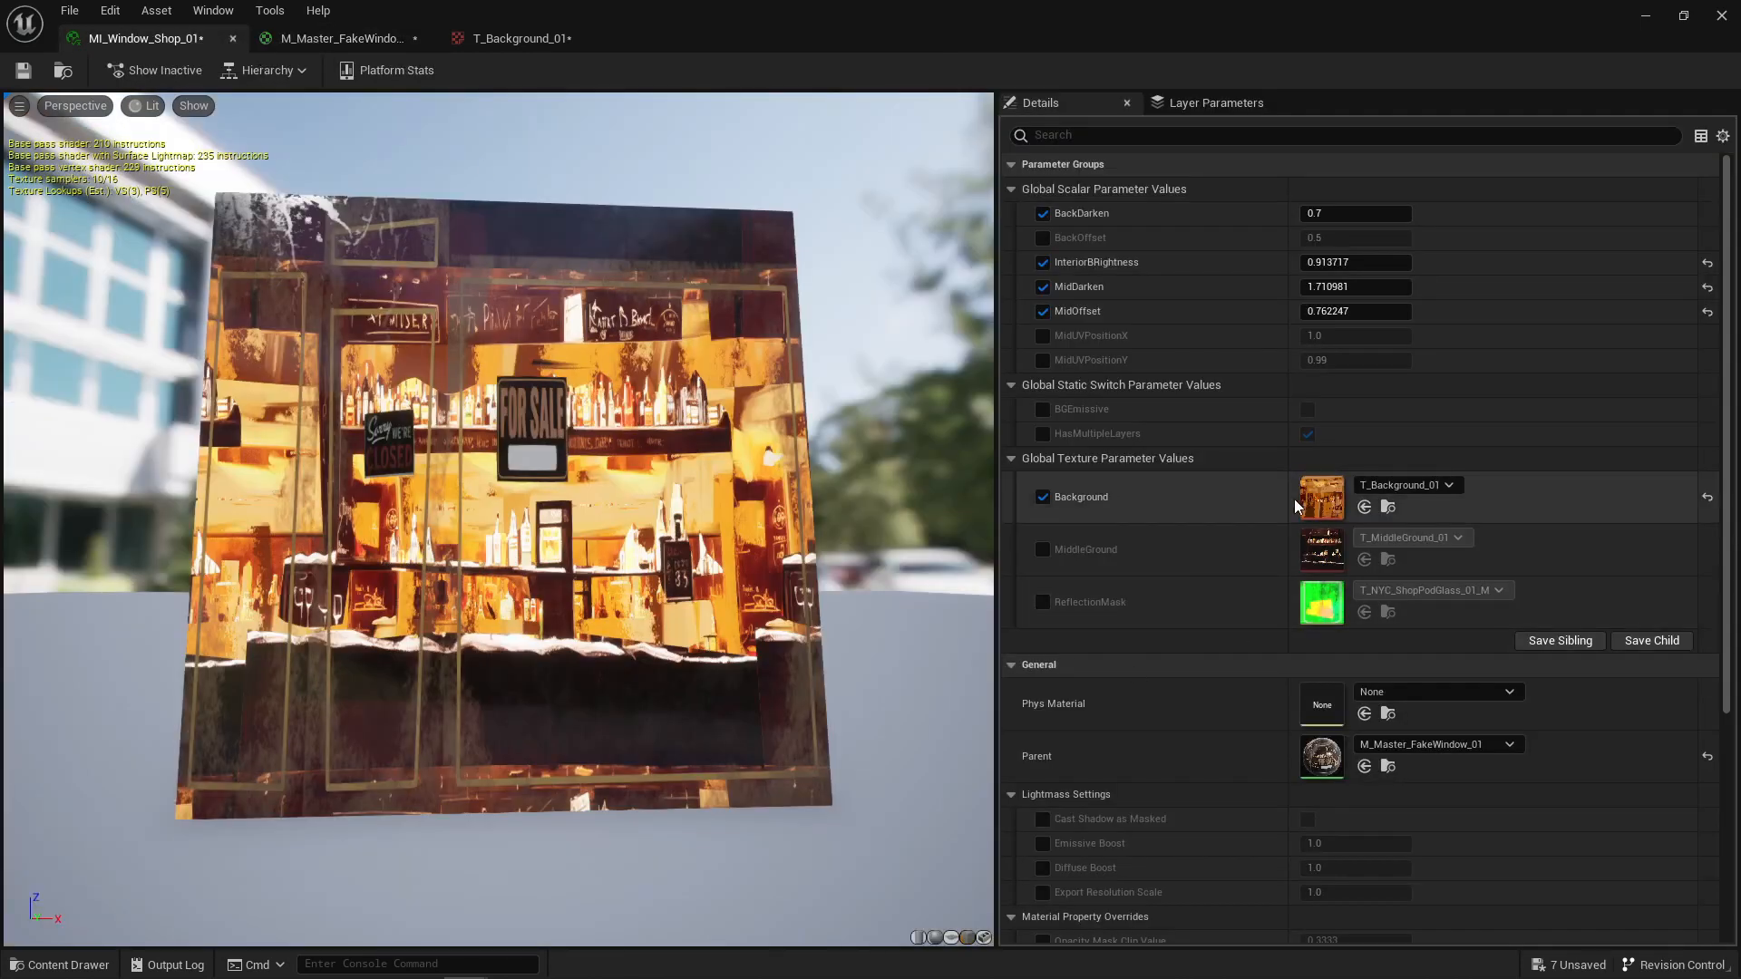
click(340, 38)
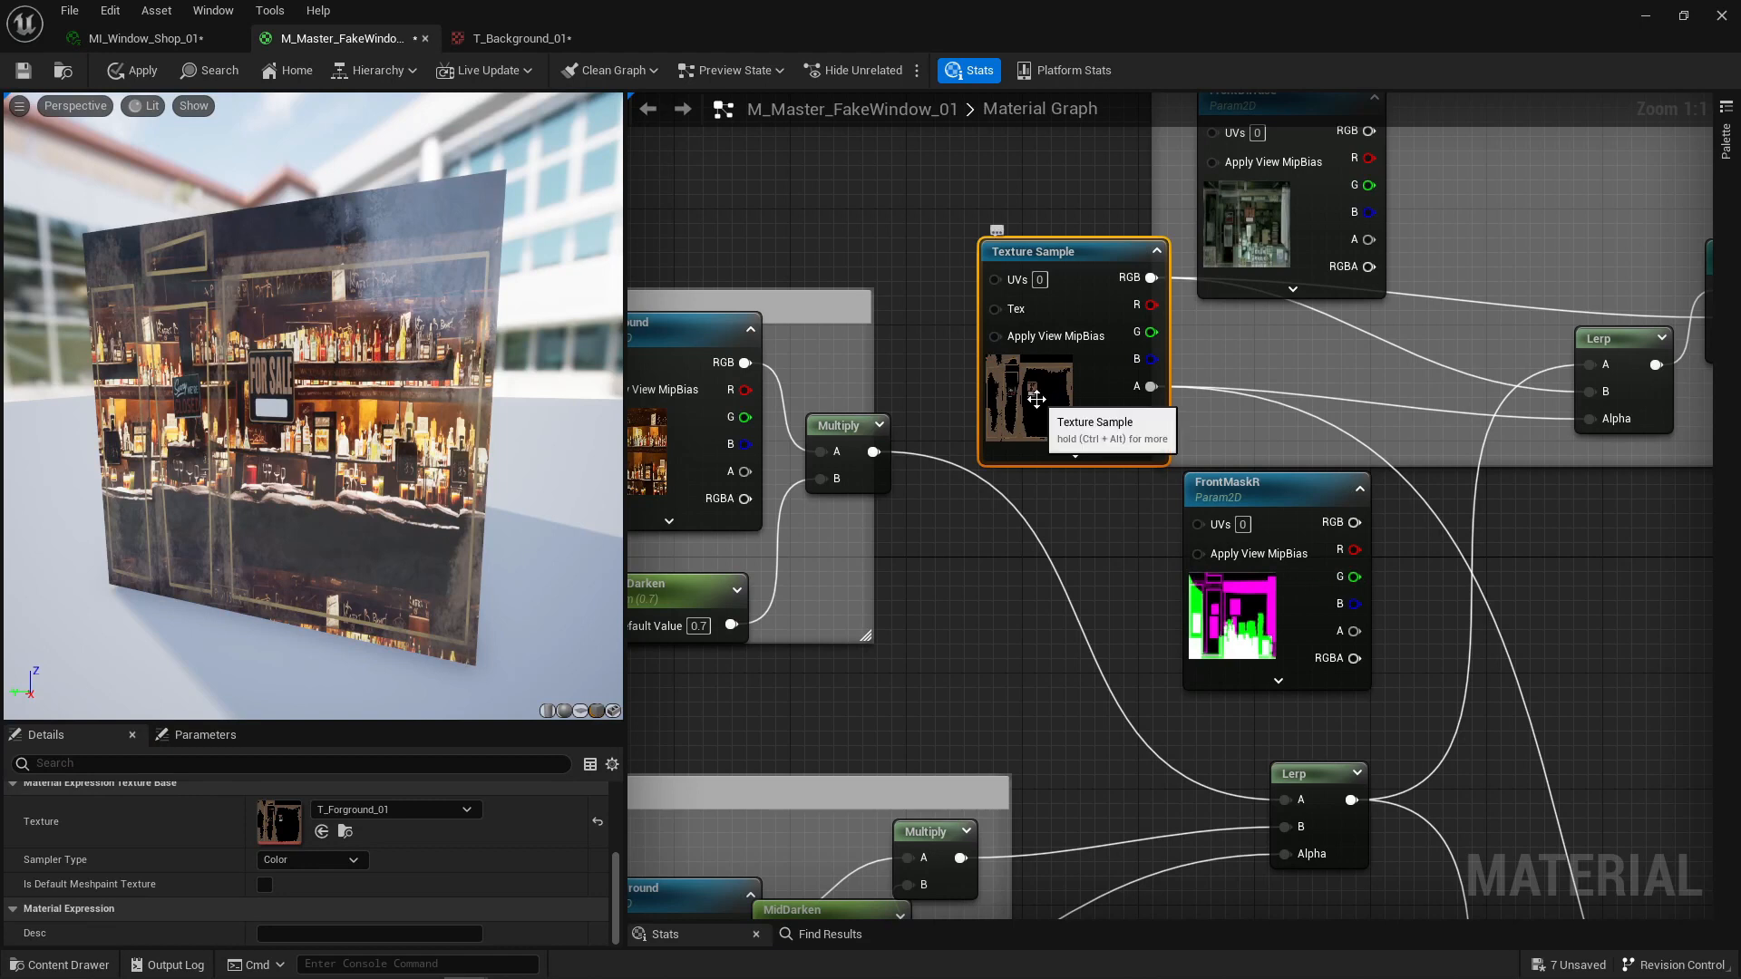
double_click(280, 827)
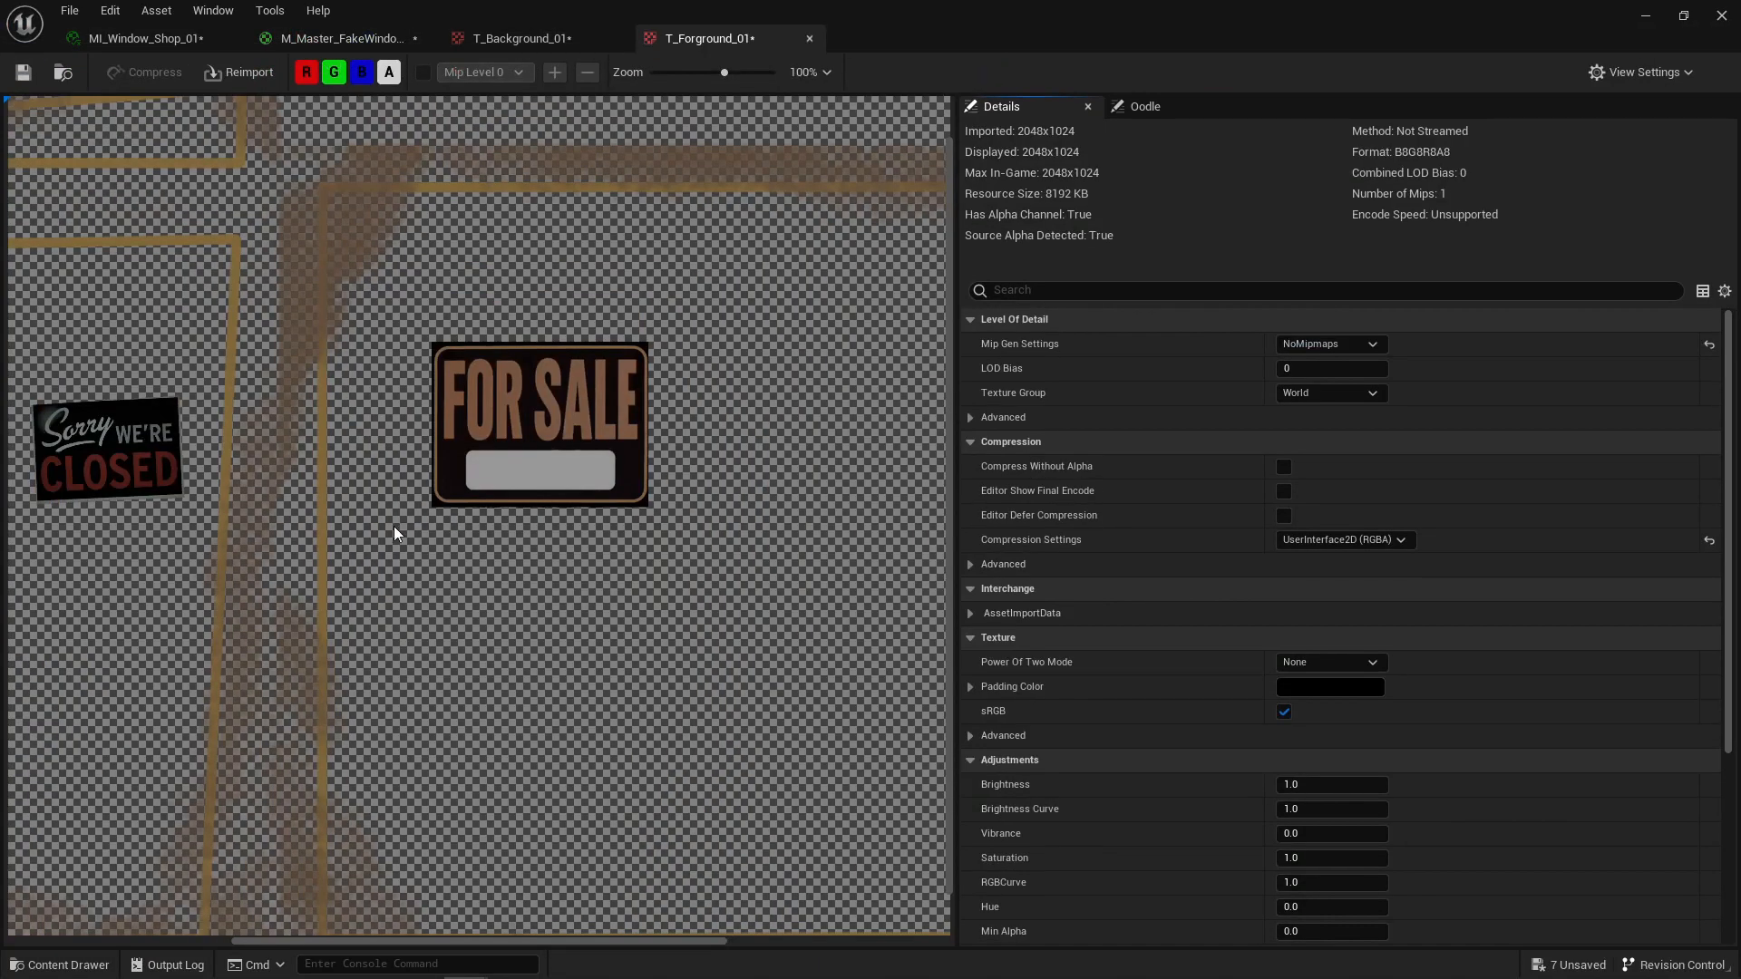
click(546, 41)
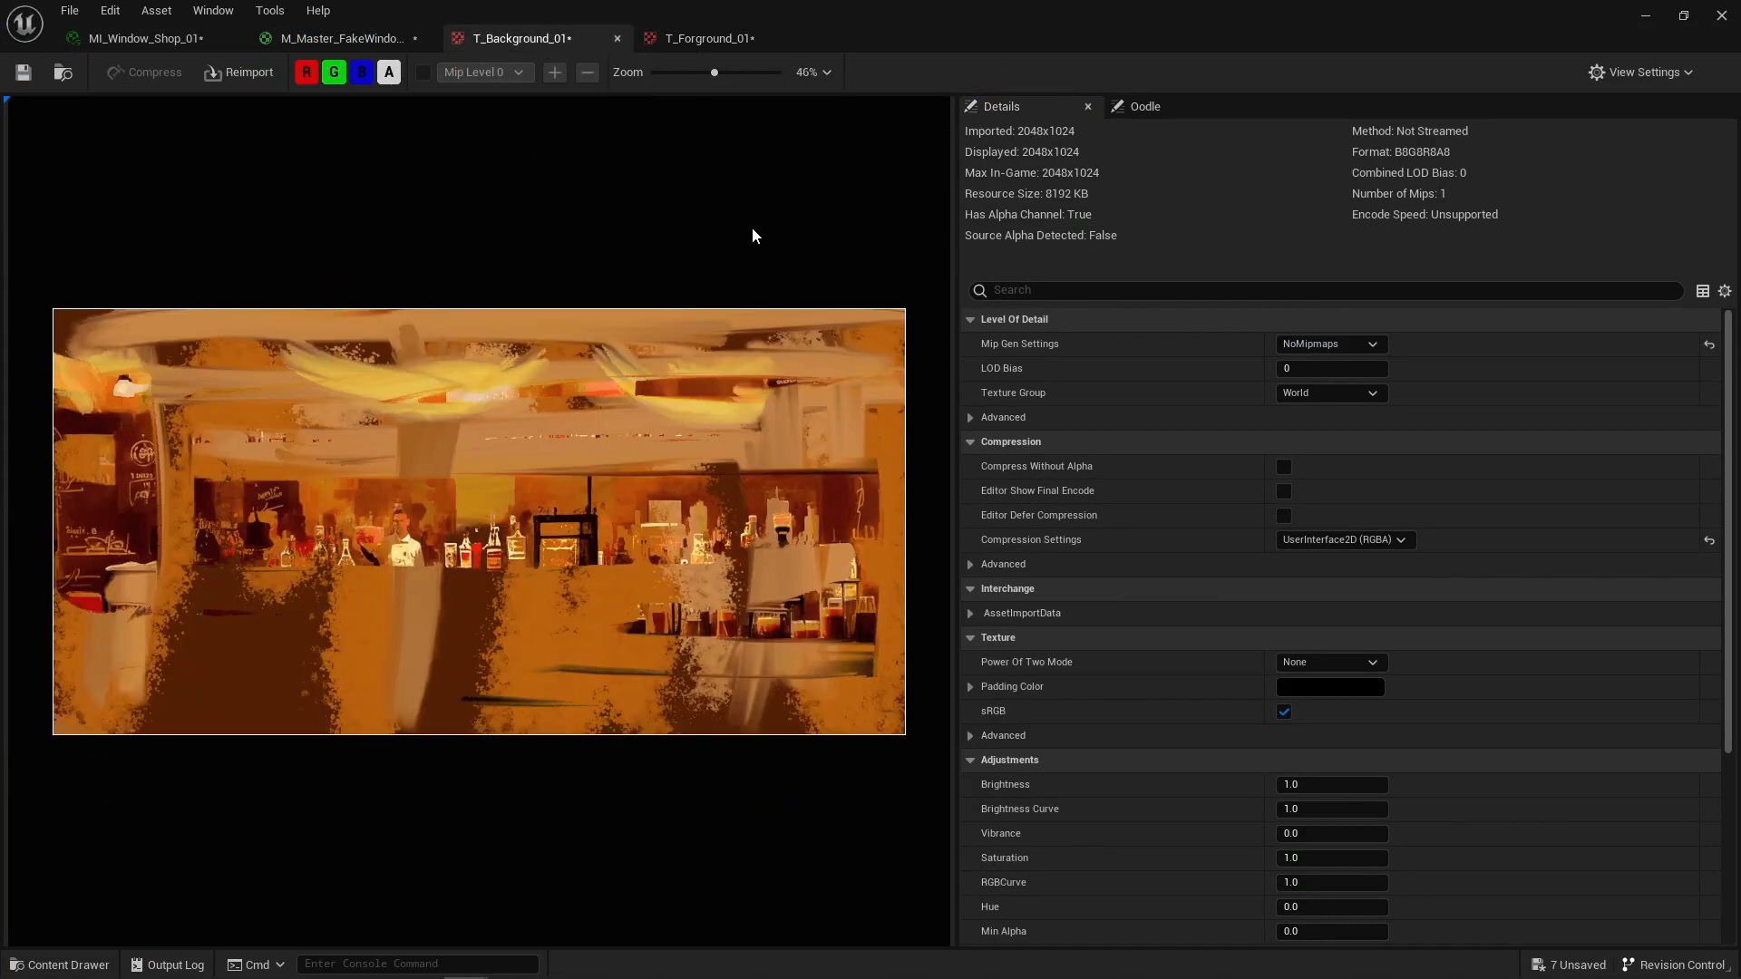
- Convert the Texture Sample using T_Forground_01 in the M_Master_FakeWindow_01 graph into a parameter named Foreground
click(332, 38)
right_drag(790, 530, 1021, 422)
scroll(1021, 422, down, 3)
right_drag(1166, 378, 1166, 272)
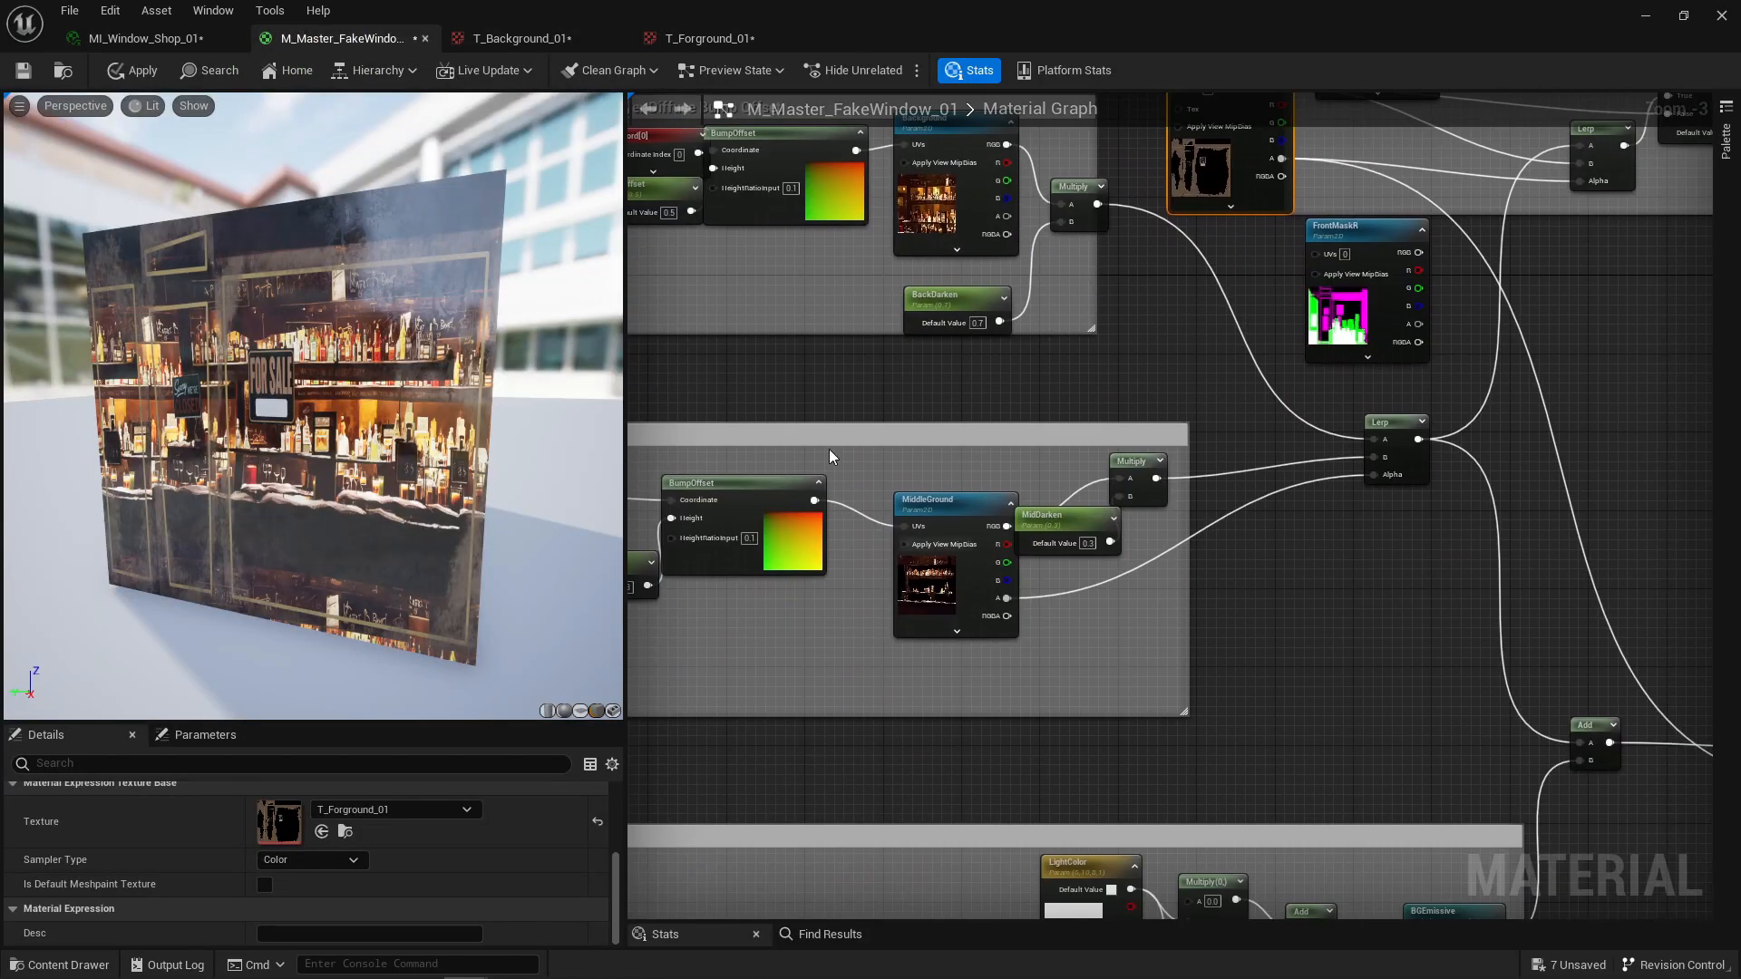
right_drag(1121, 523, 1093, 745)
scroll(1172, 403, up, 3)
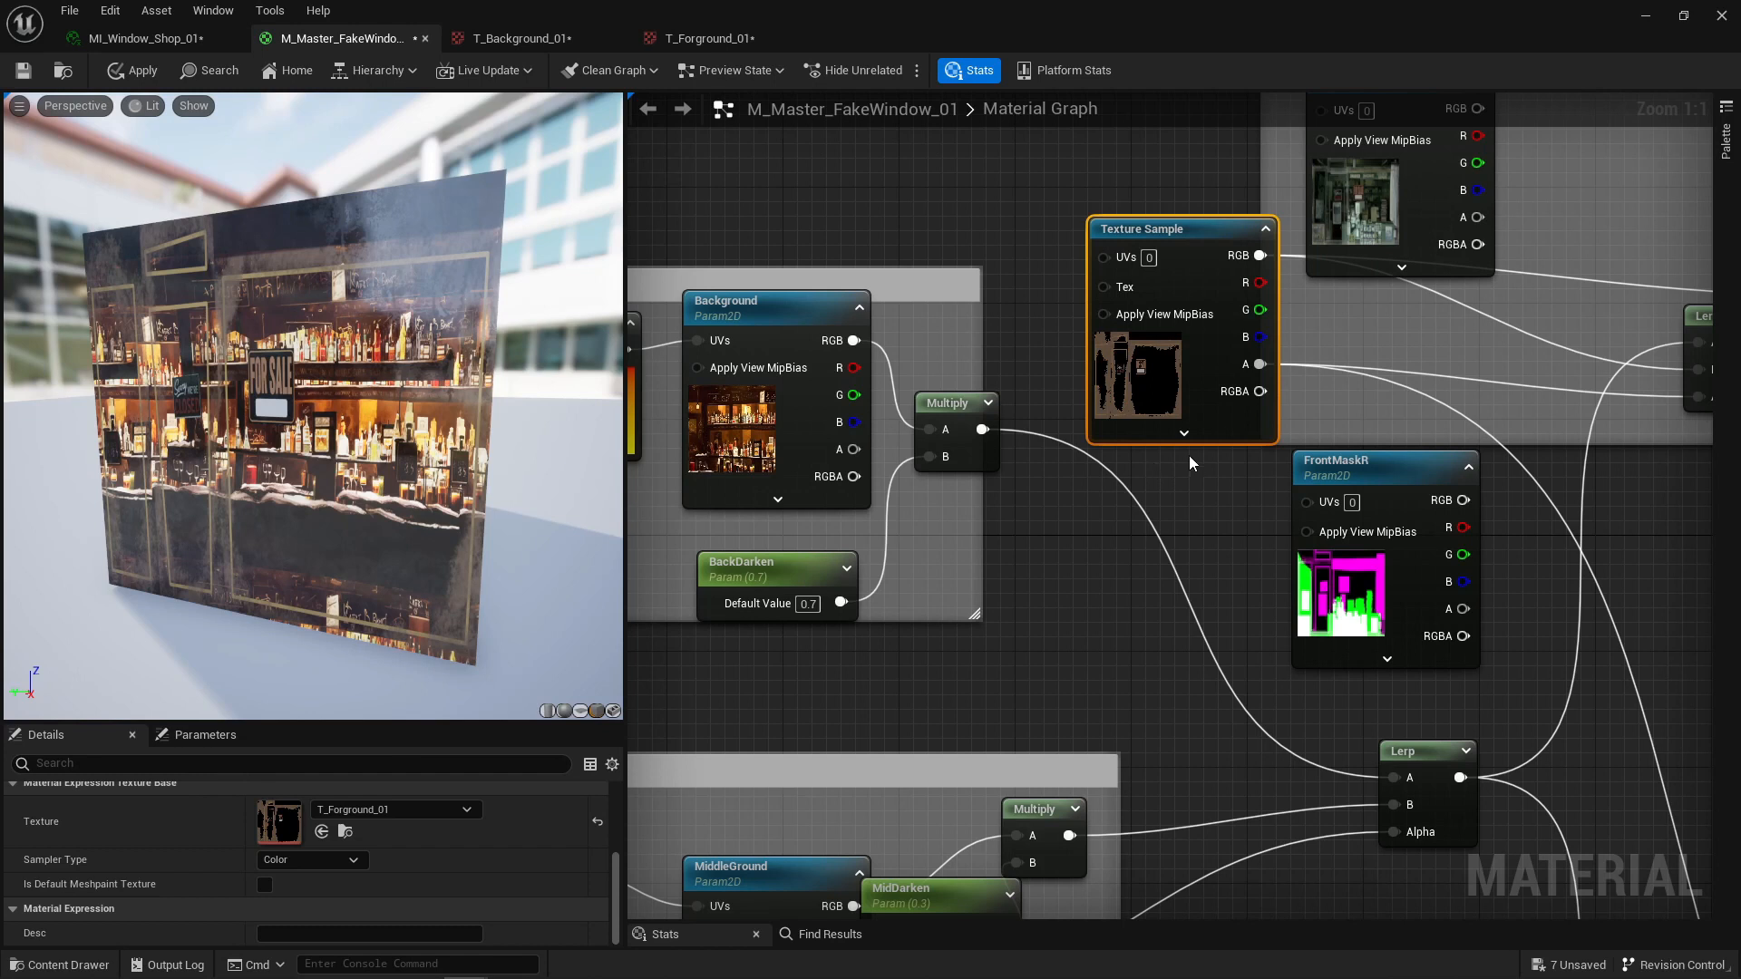
right_drag(1189, 455, 1139, 465)
right_click(1137, 255)
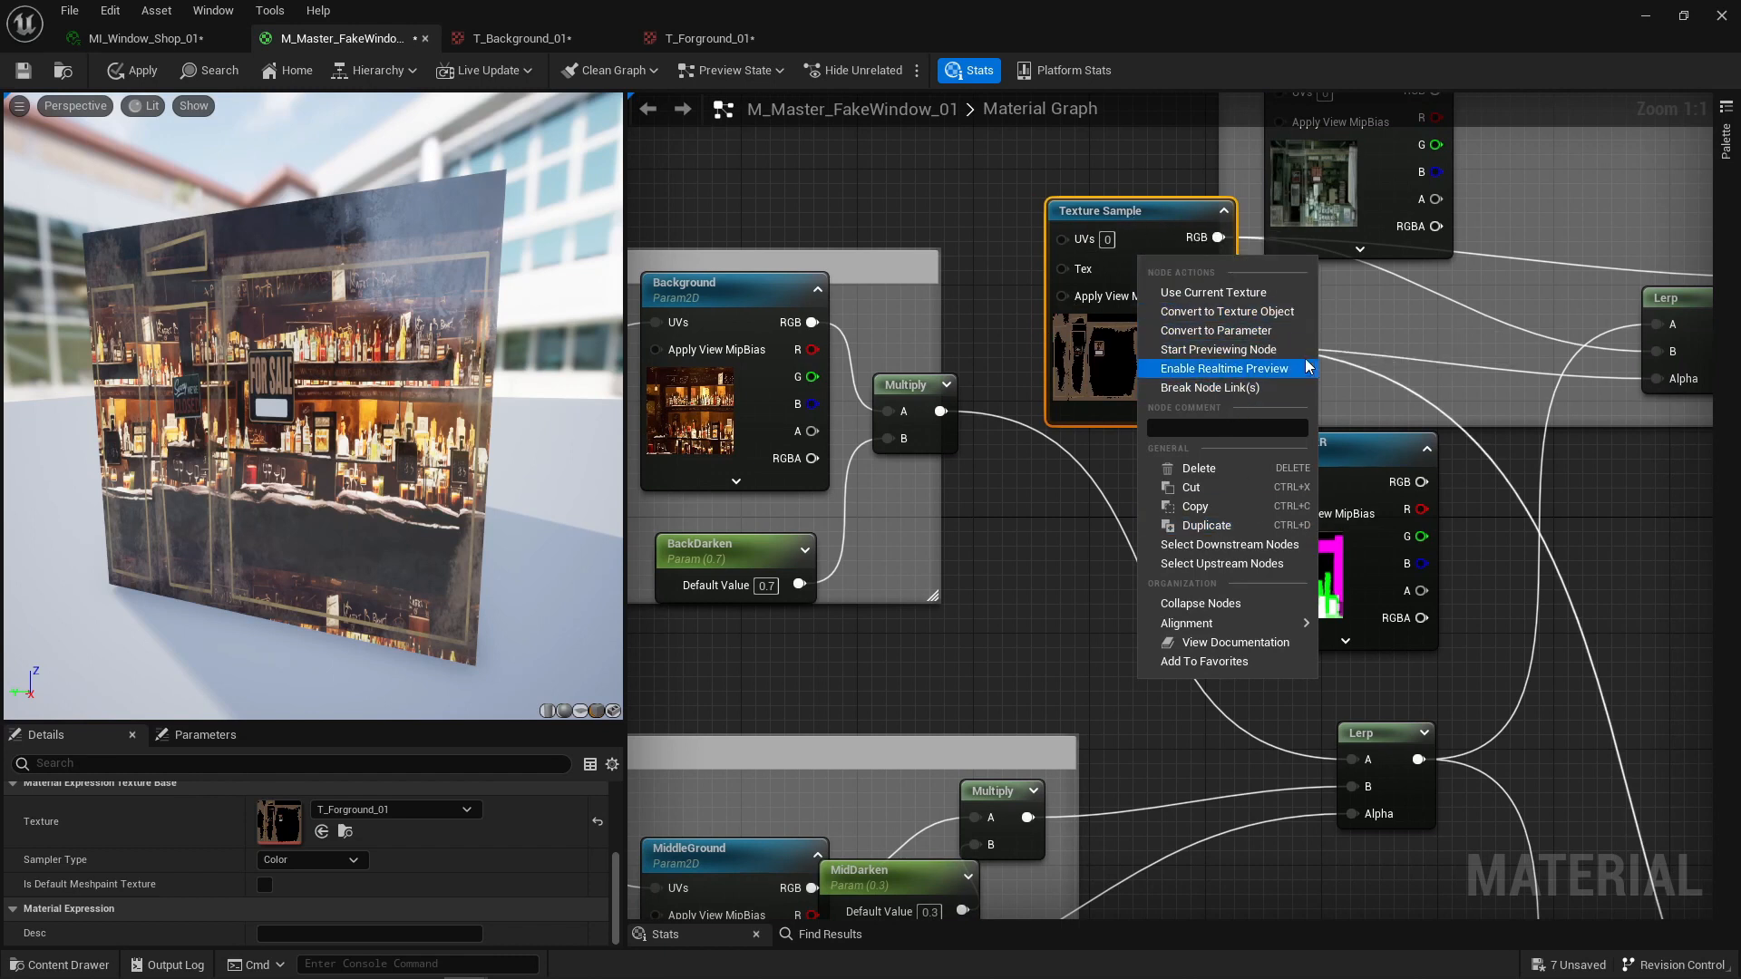
click(1269, 331)
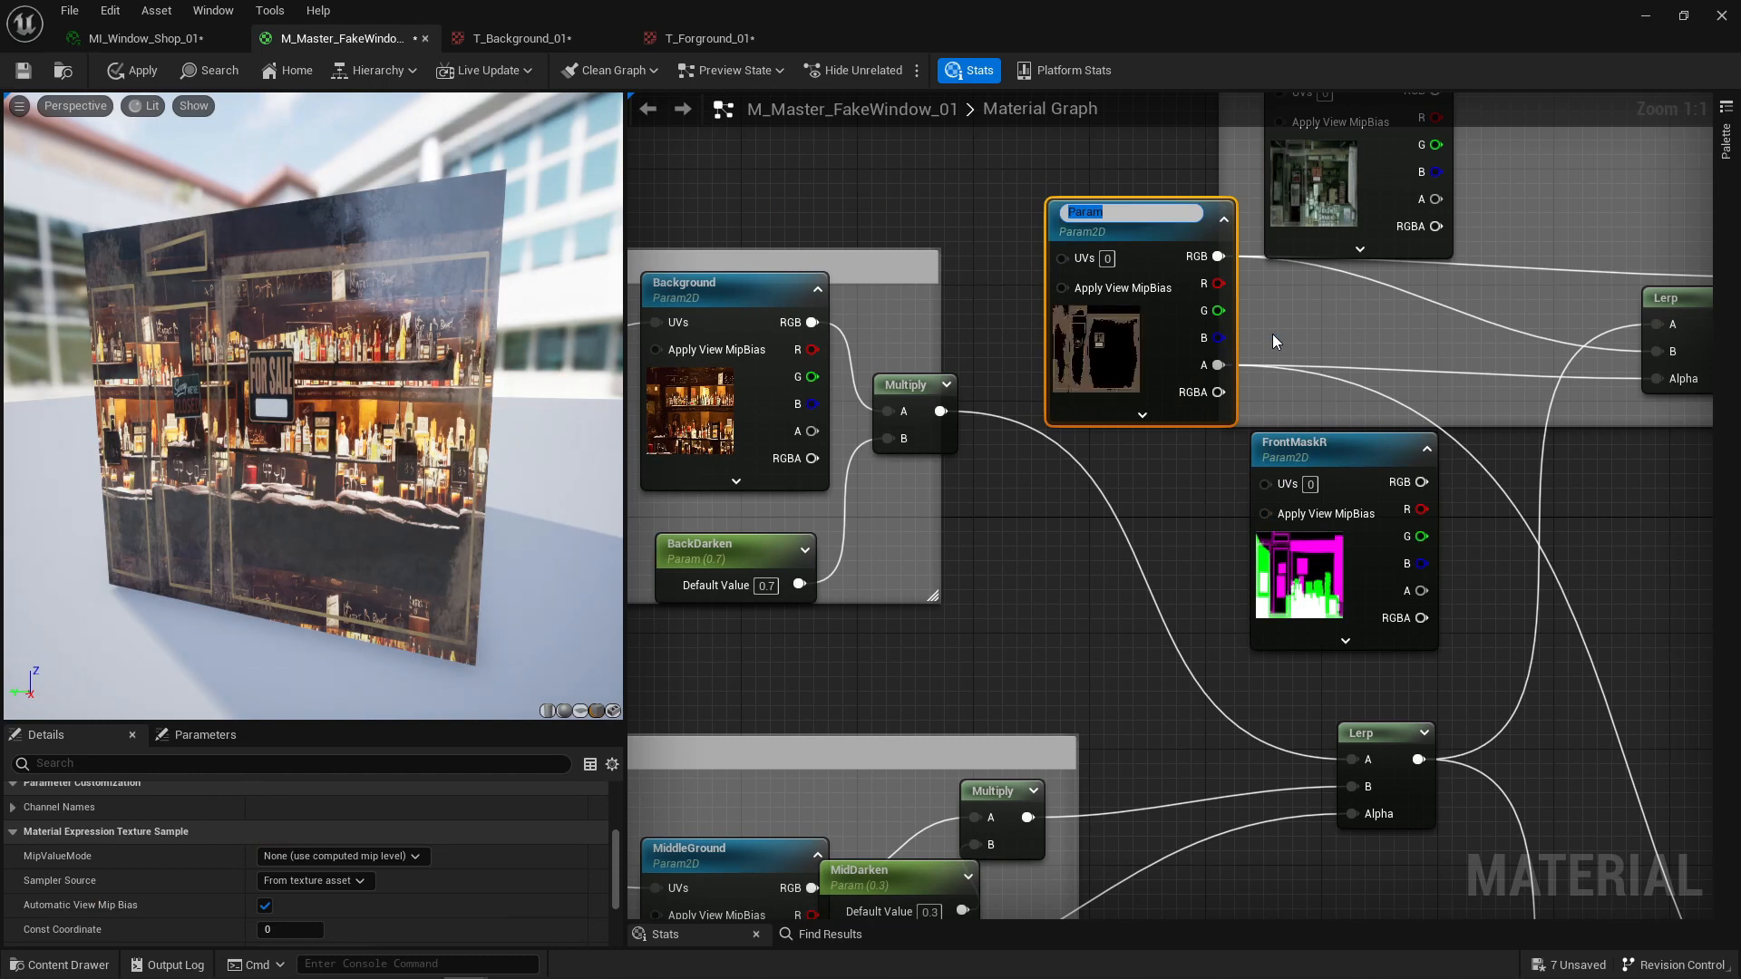
text(Foreground)
key(Return)
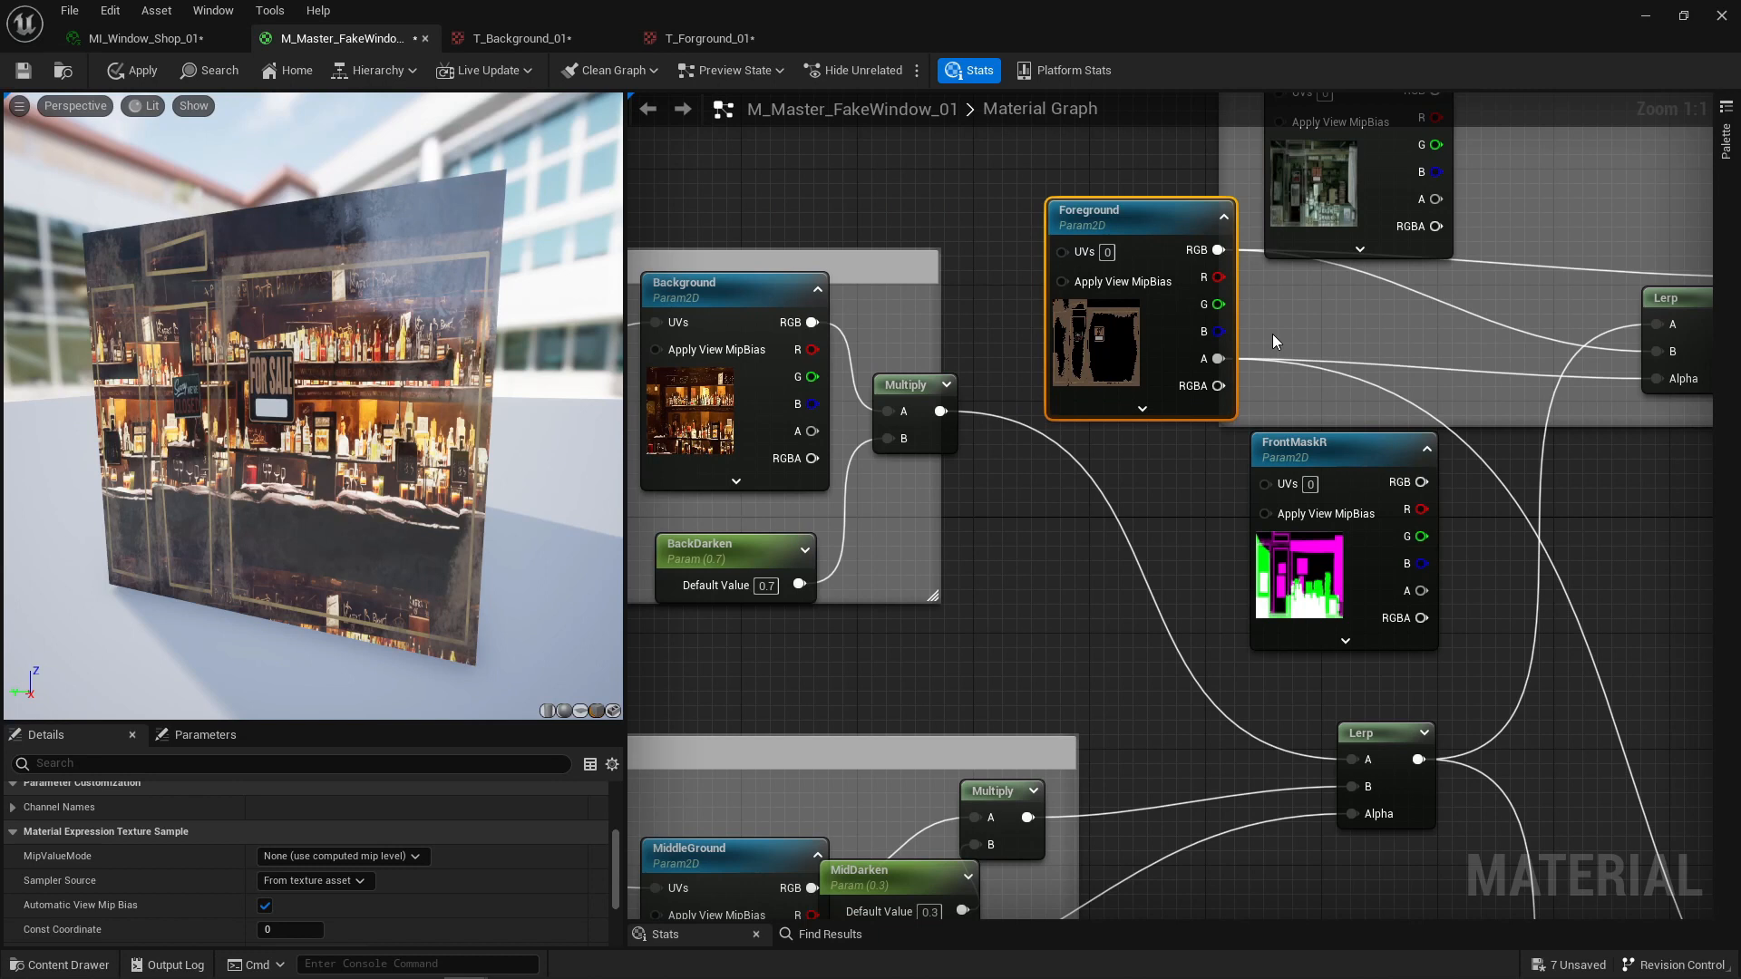
- Reposition the ReflectionMask node below the constants in the Roughness group and extend the comment box downward to enclose it
click(998, 160)
scroll(1215, 527, down, 6)
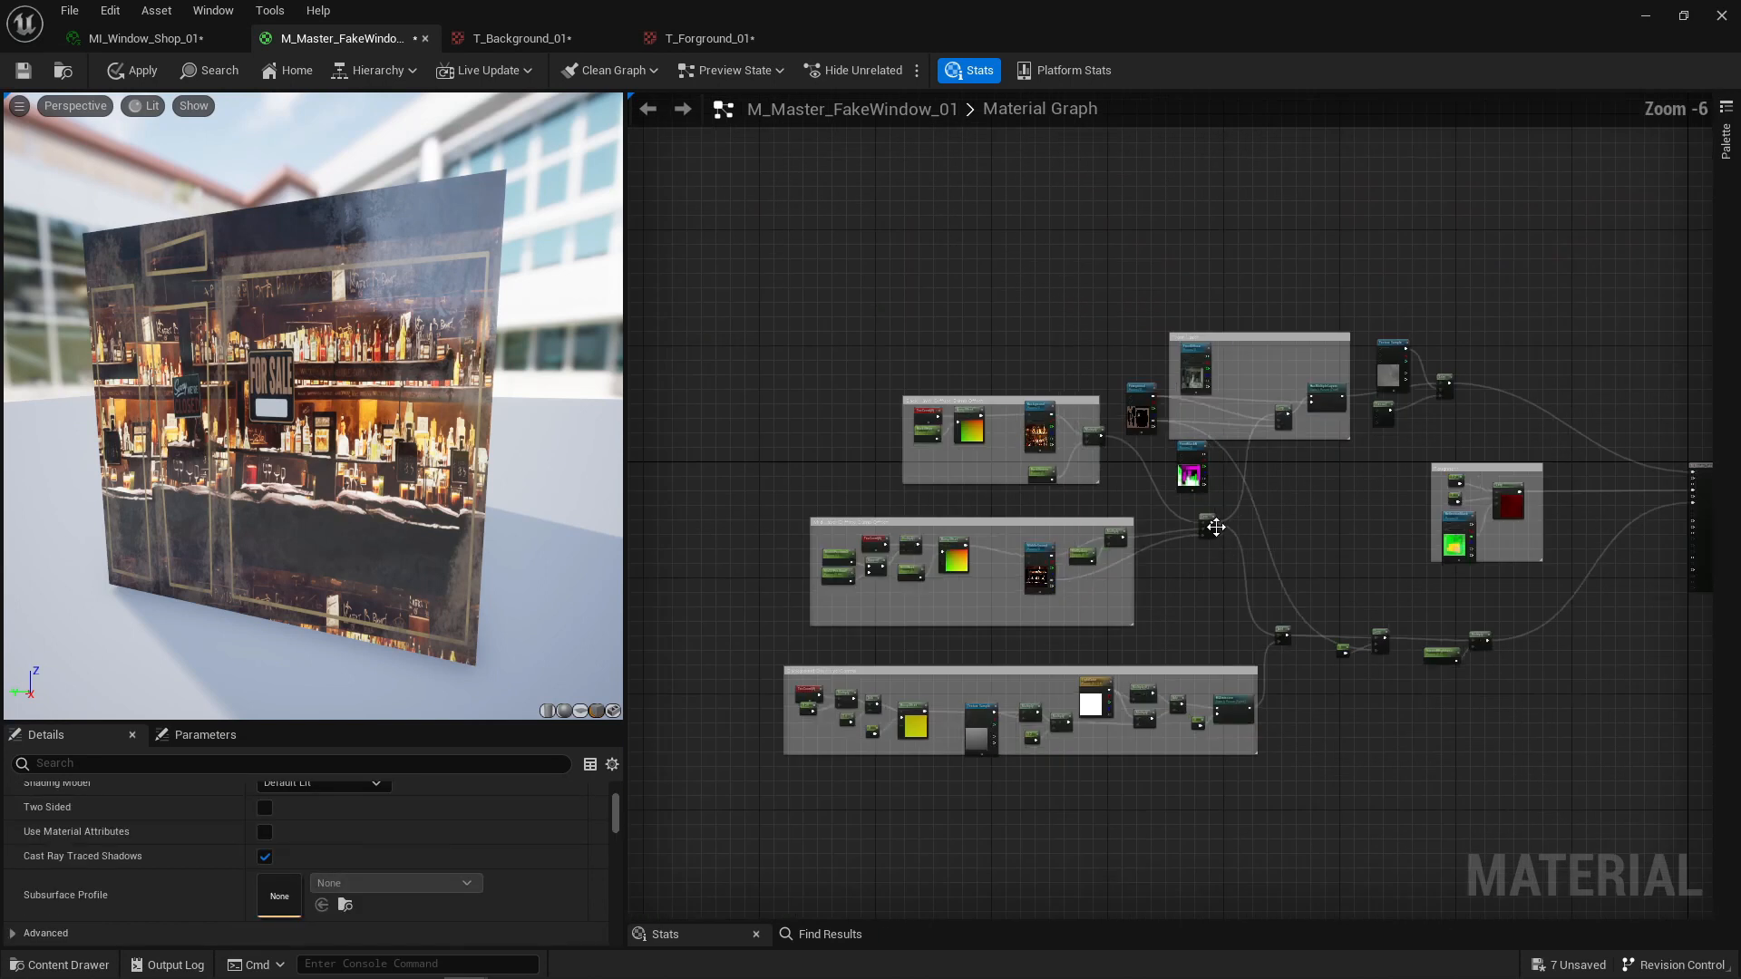
scroll(1215, 527, up, 3)
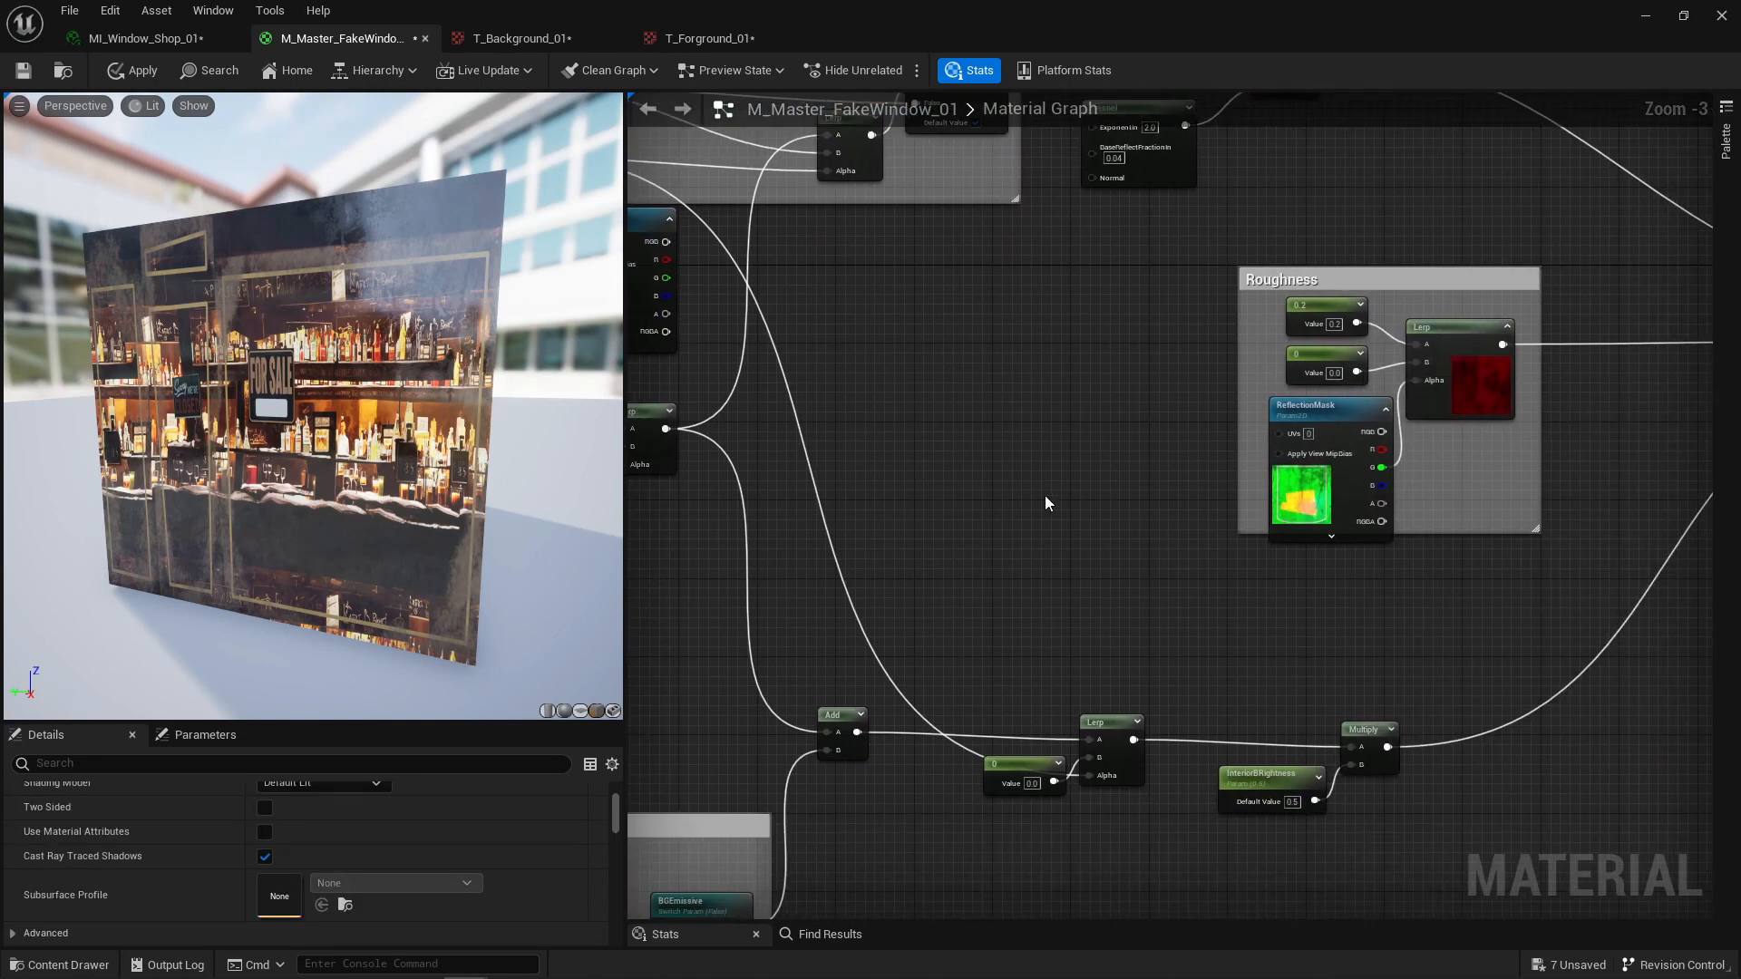
right_drag(1306, 569, 1226, 540)
drag(1271, 465, 1256, 510)
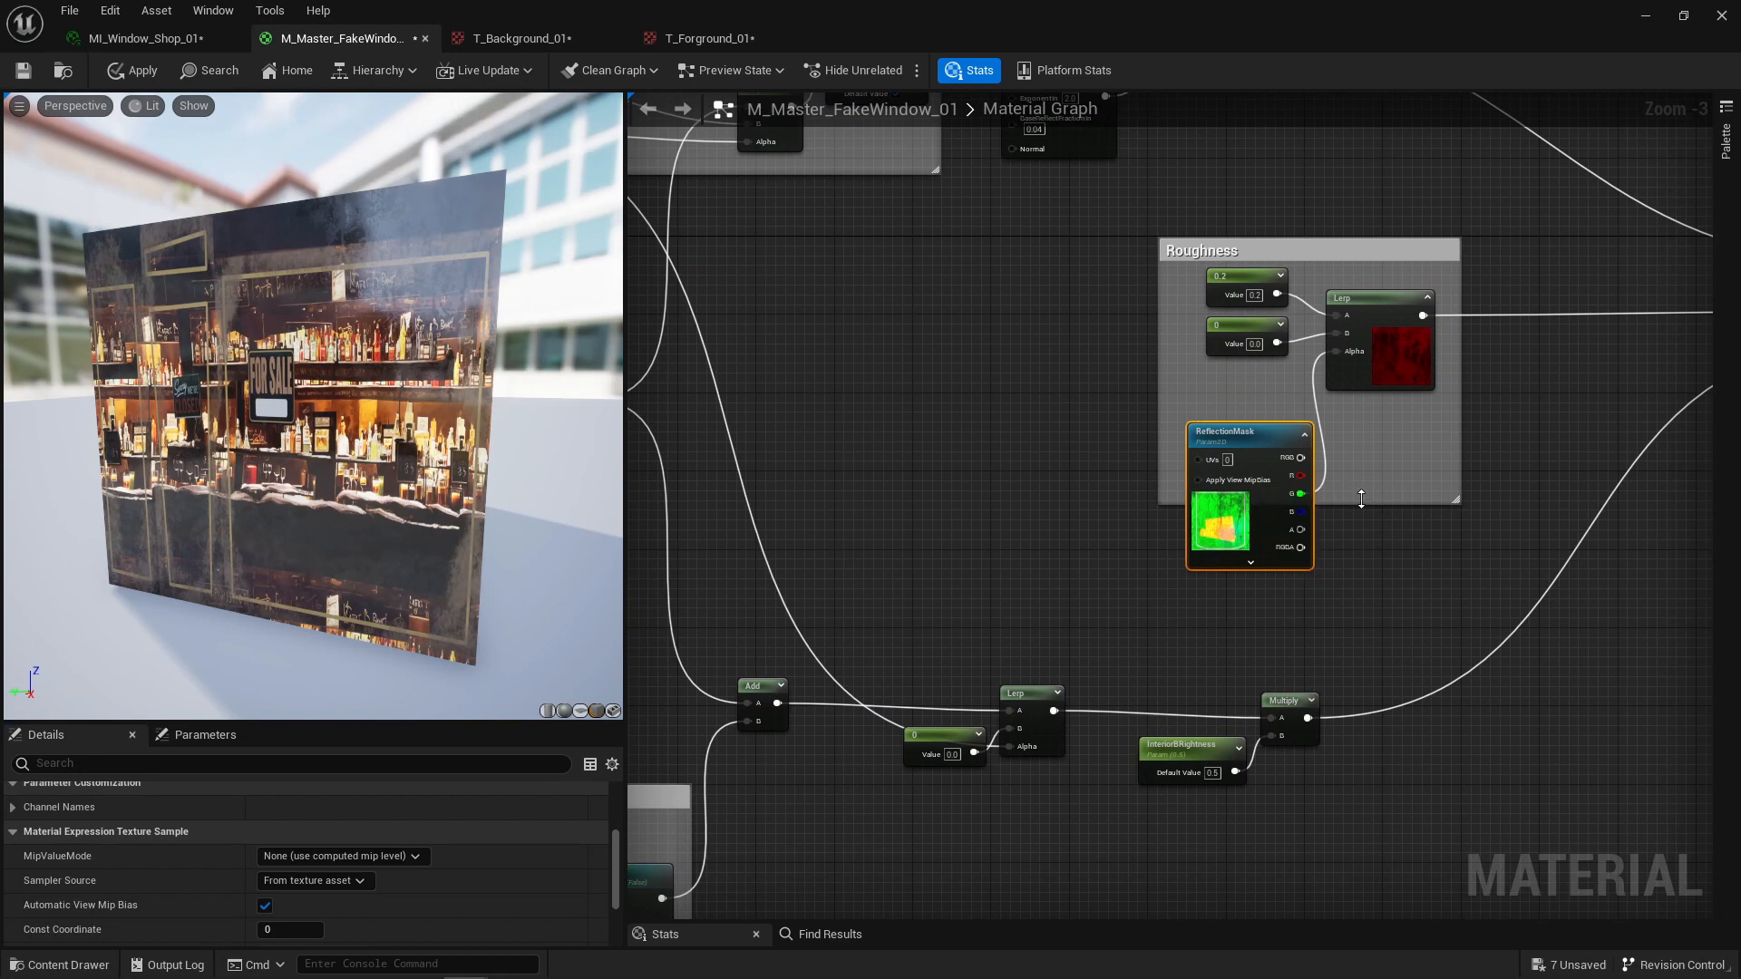
scroll(1341, 400, up, 3)
scroll(299, 388, up, 5)
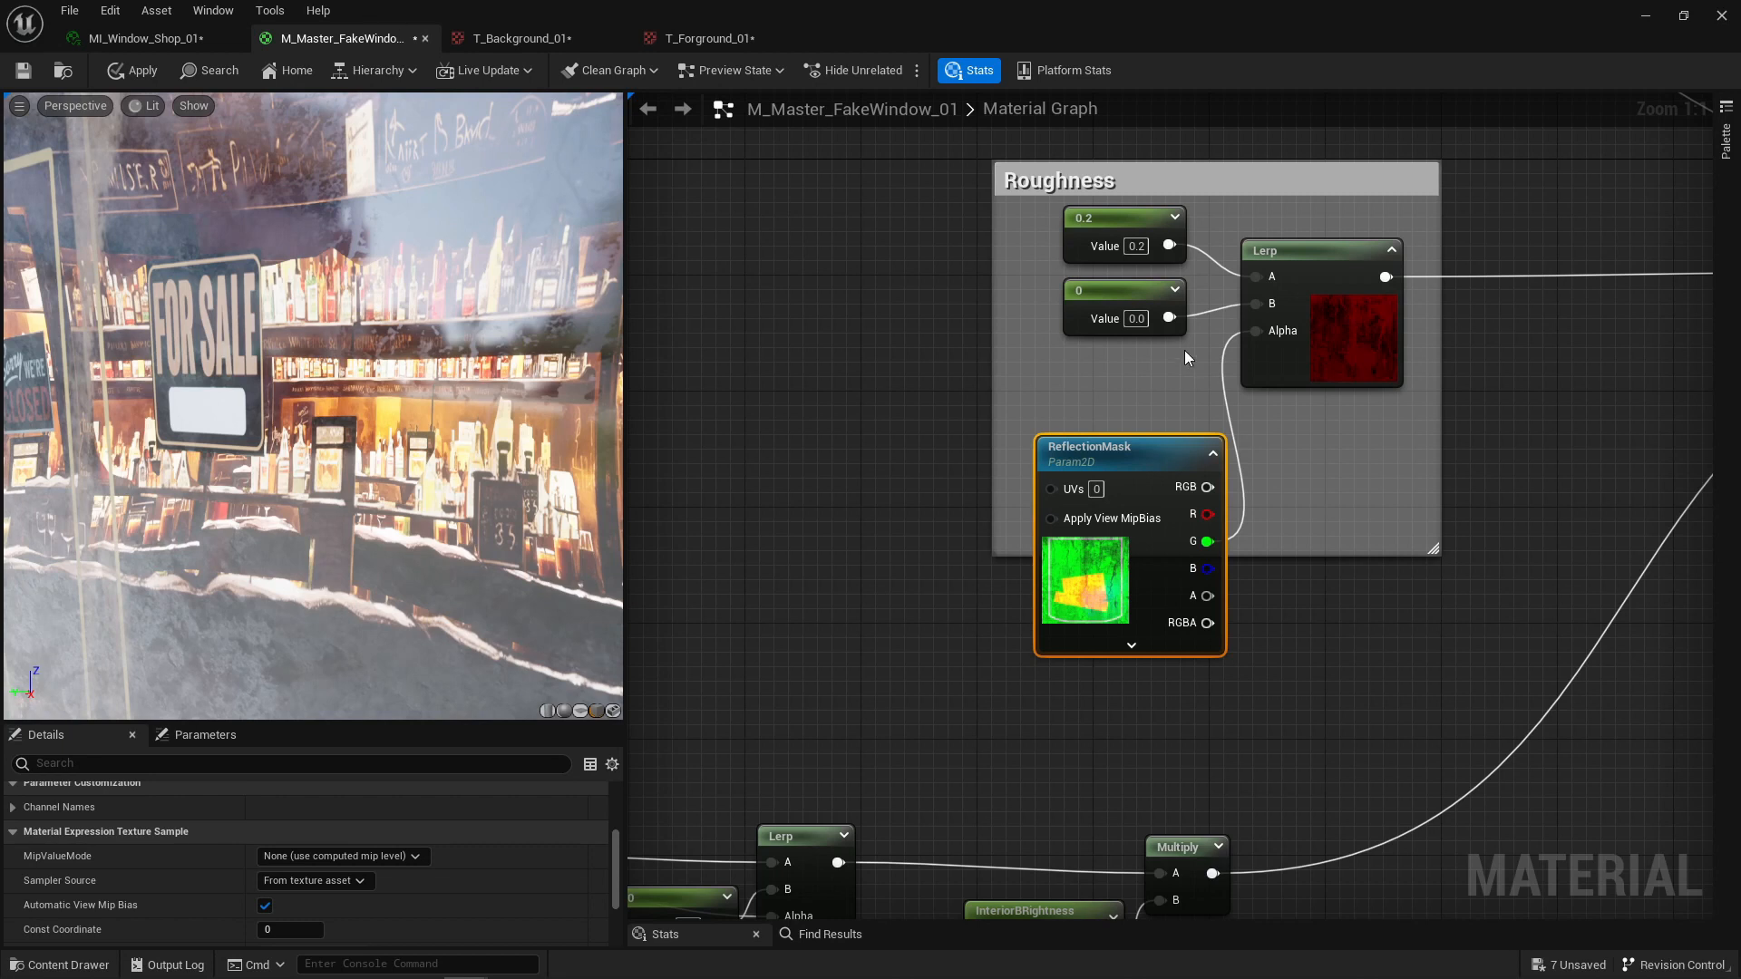
drag(1064, 610, 1035, 538)
drag(1234, 554, 1234, 612)
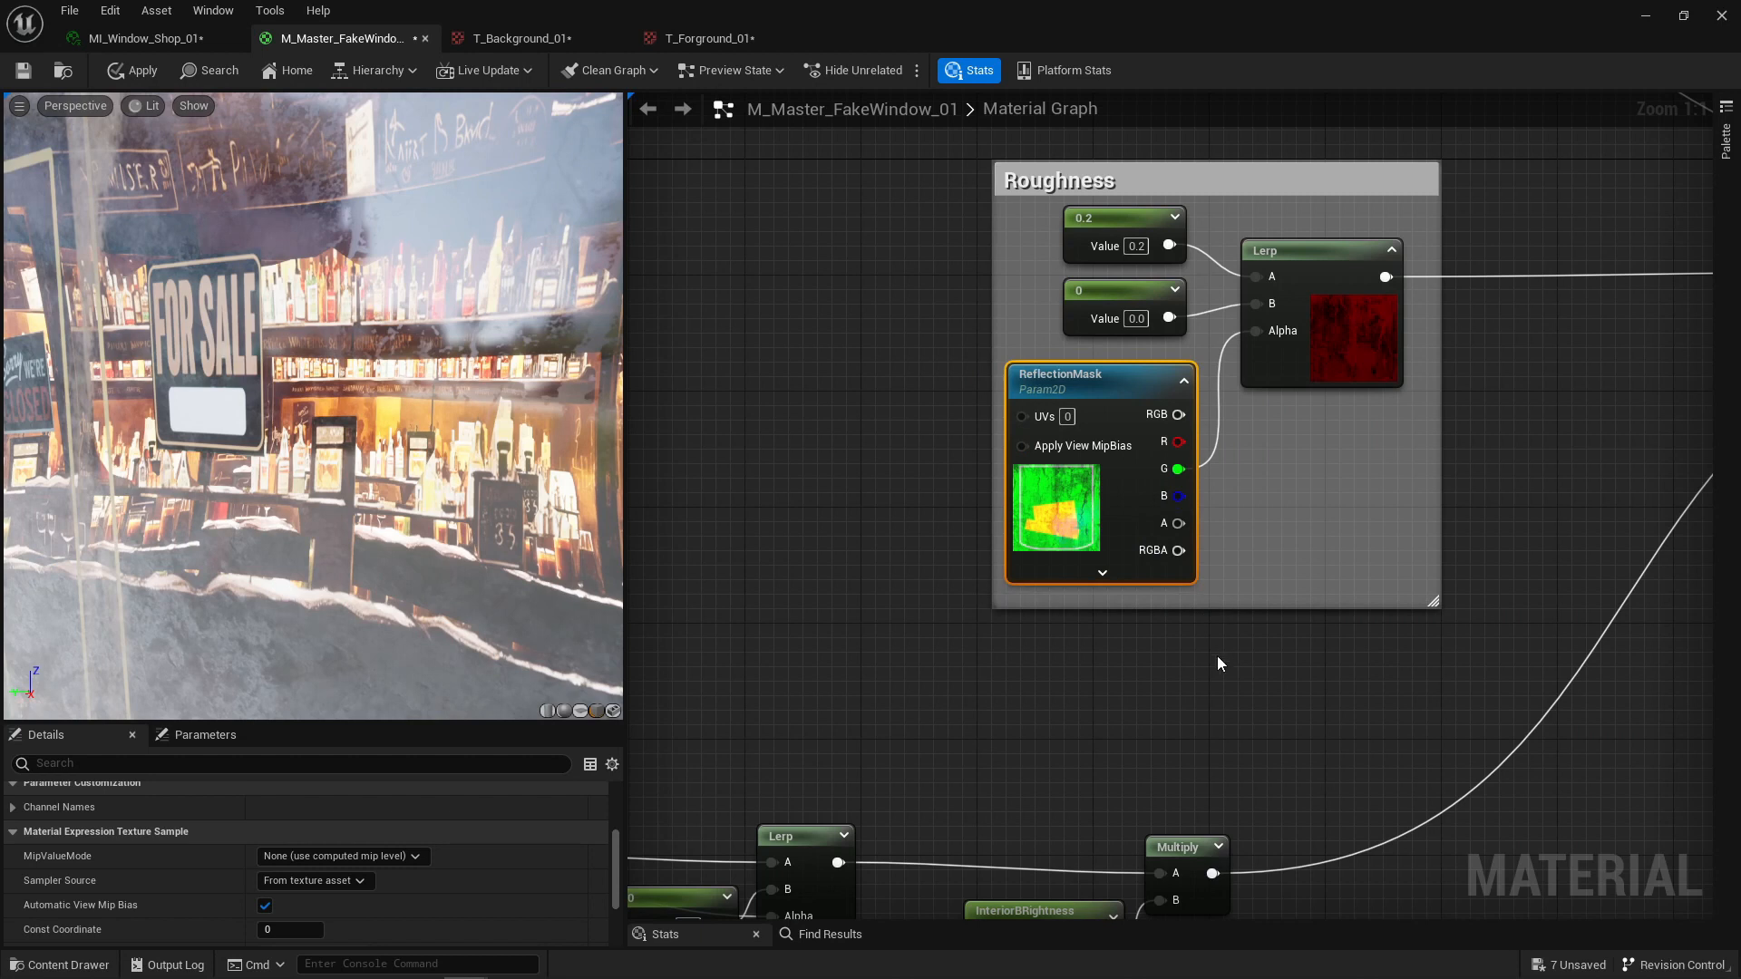
- Delete the unconnected FrontMaskR texture parameter from the master material graph and apply the material changes
right_drag(460, 403, 430, 456)
scroll(1248, 518, down, 5)
right_drag(1248, 519, 1449, 538)
right_drag(1002, 417, 1189, 399)
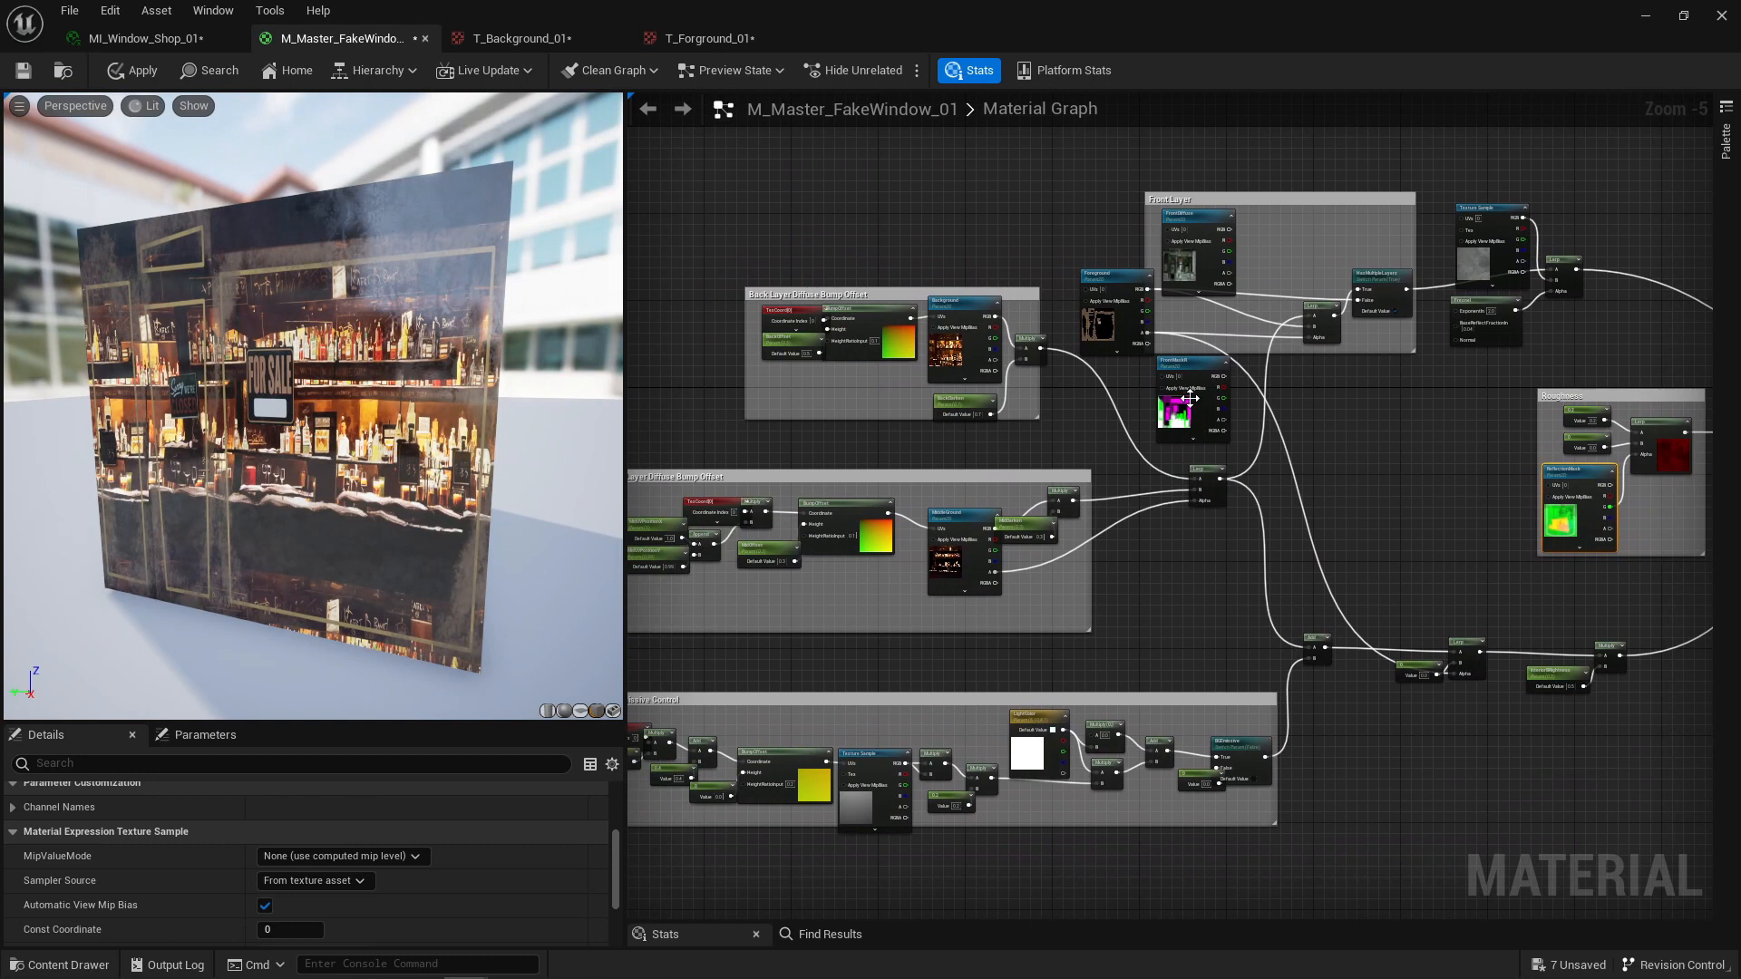
scroll(1190, 399, up, 5)
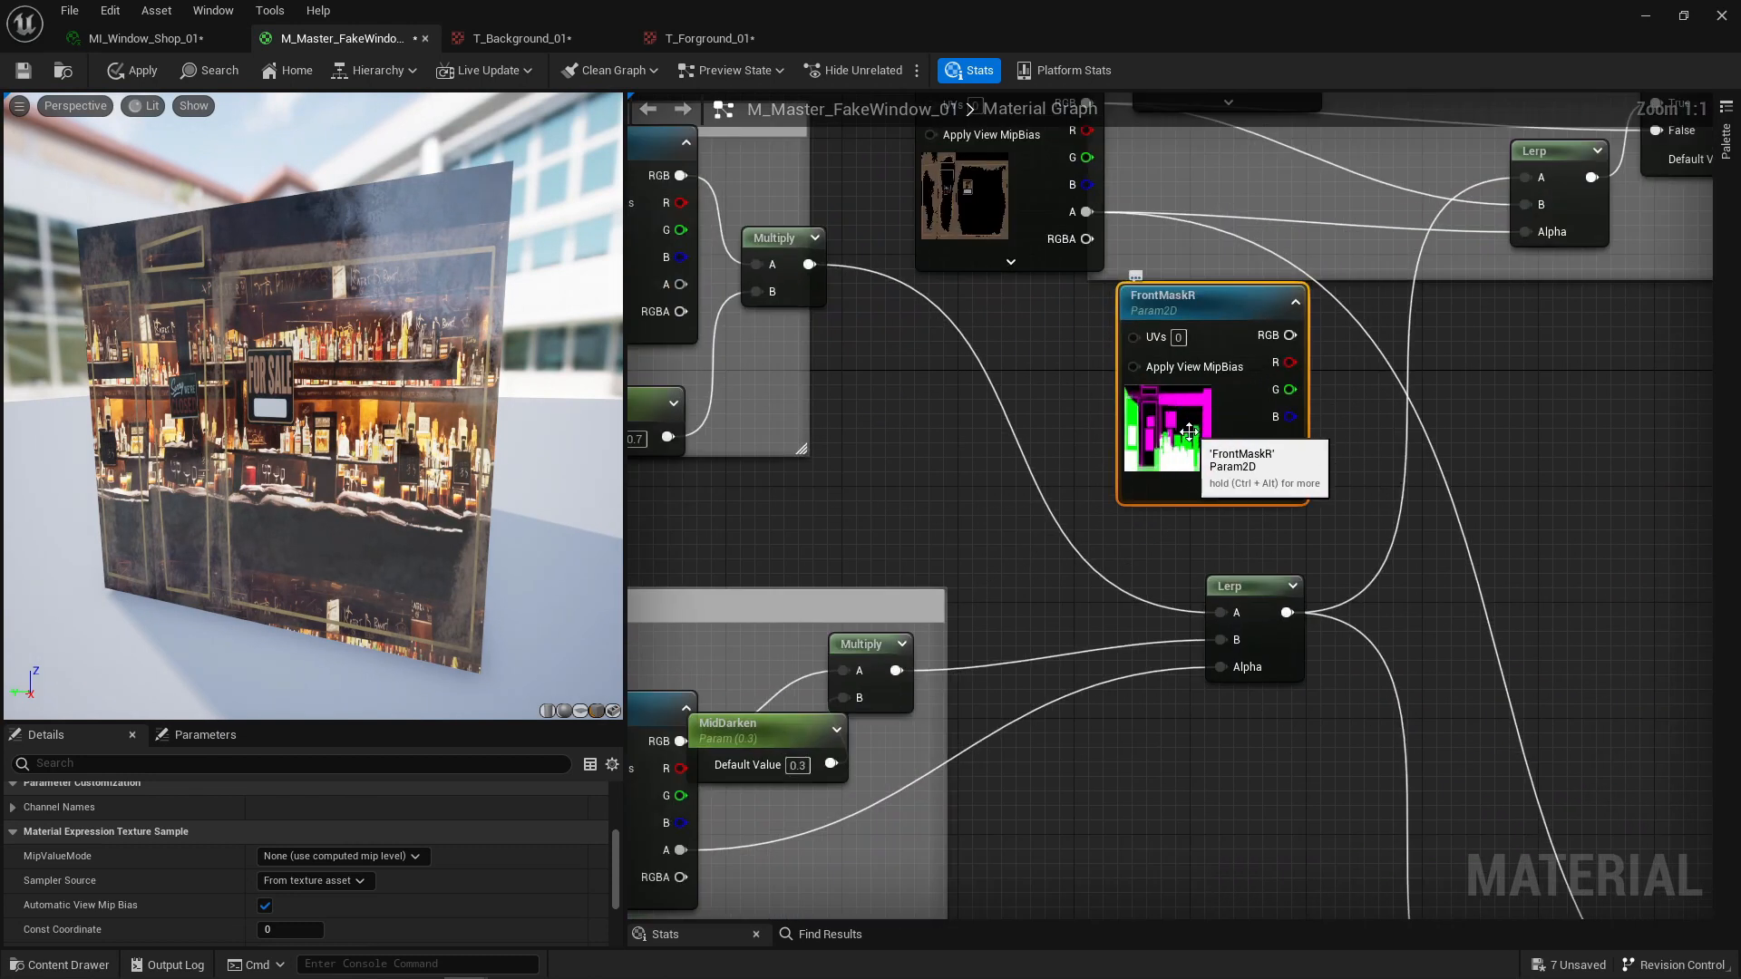
key(Delete)
scroll(1215, 441, down, 5)
right_drag(1220, 535, 1235, 414)
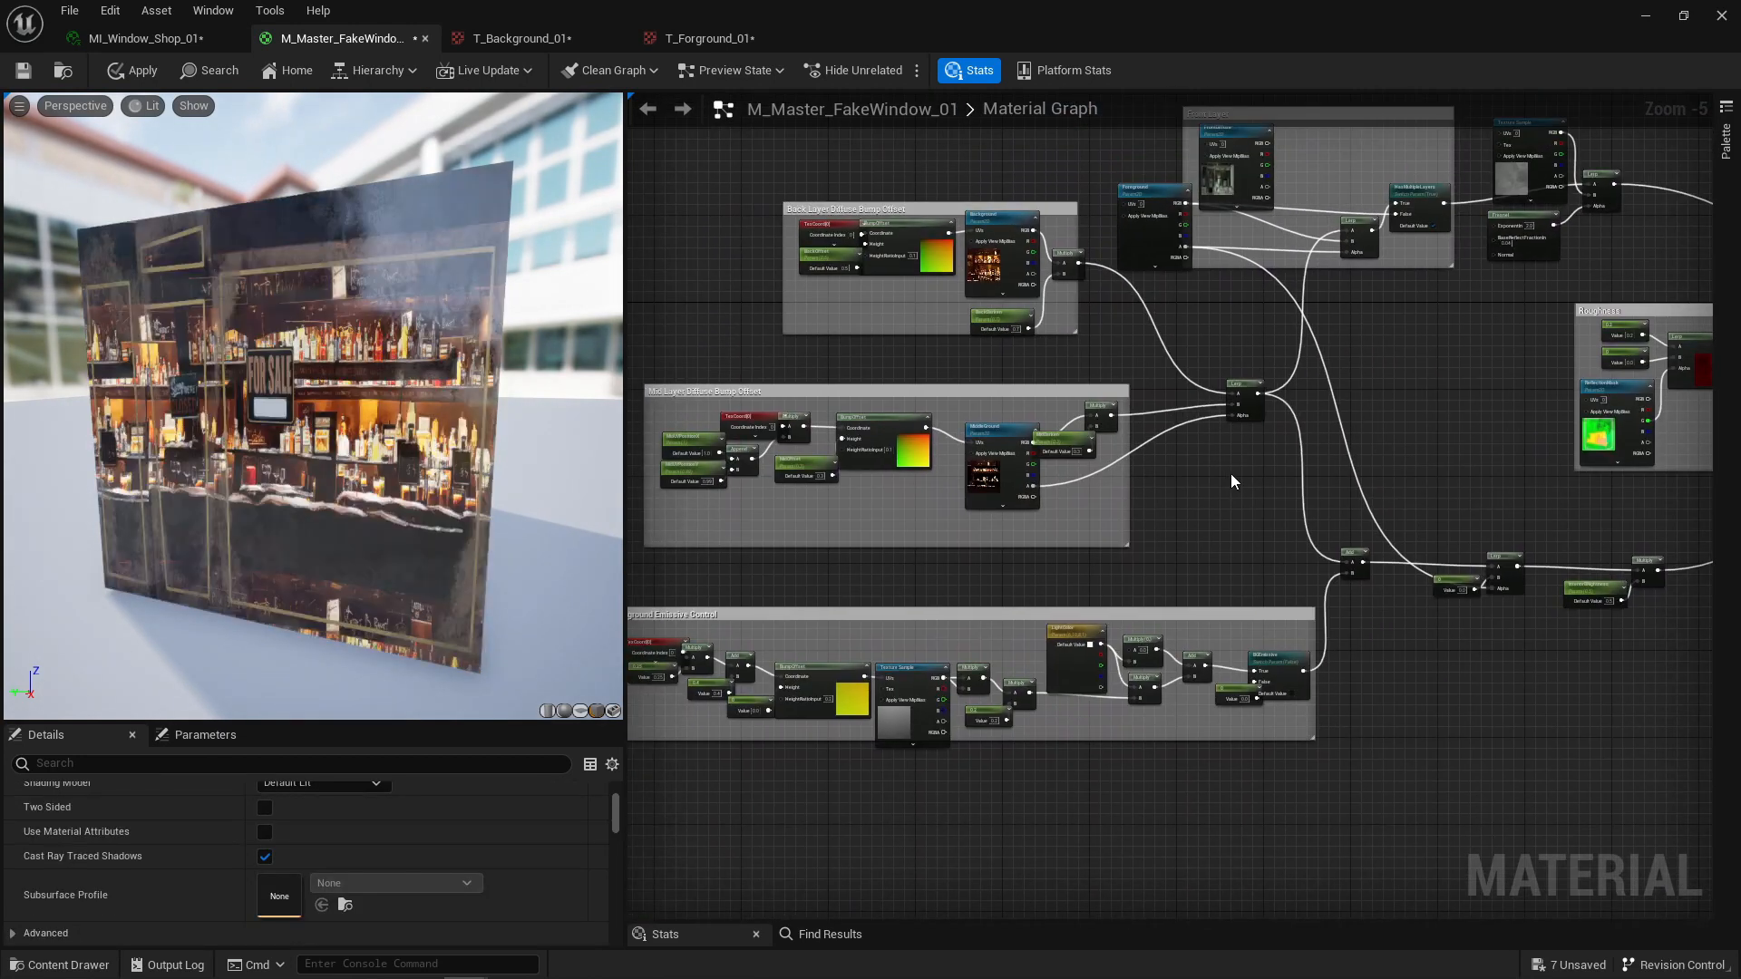
right_drag(1231, 473, 1275, 505)
click(134, 69)
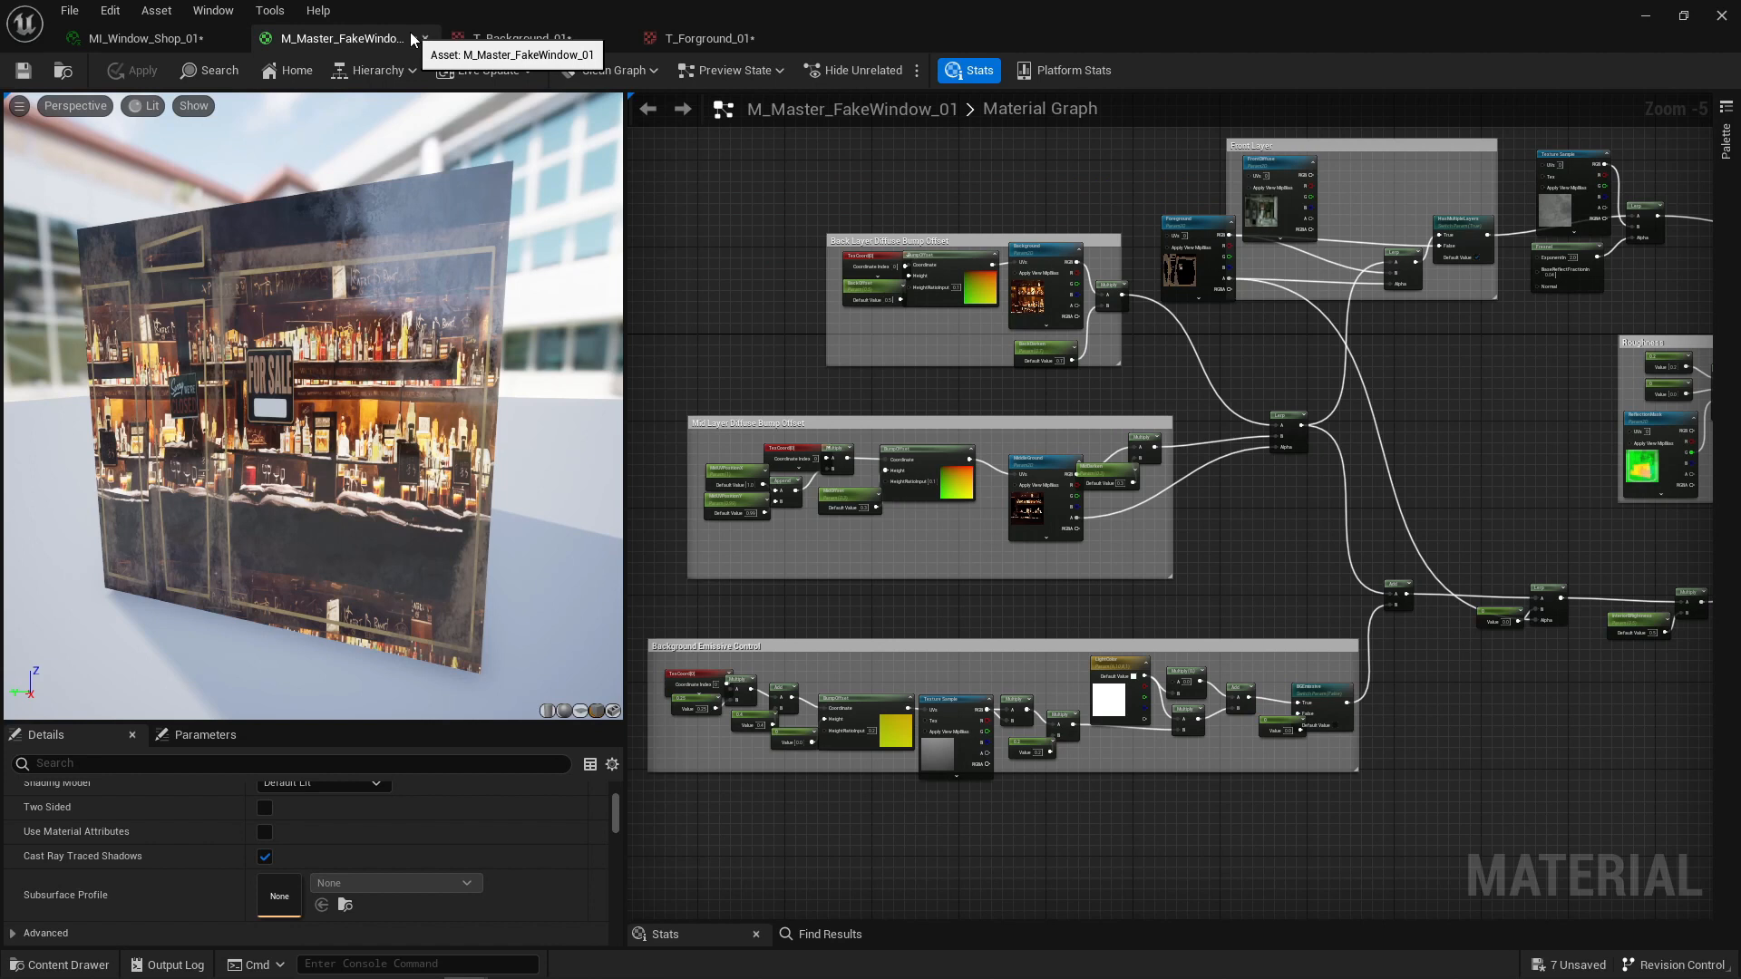
- Check the window preview of MI_Window_Shop_01 from several angles and save the material instance
click(162, 43)
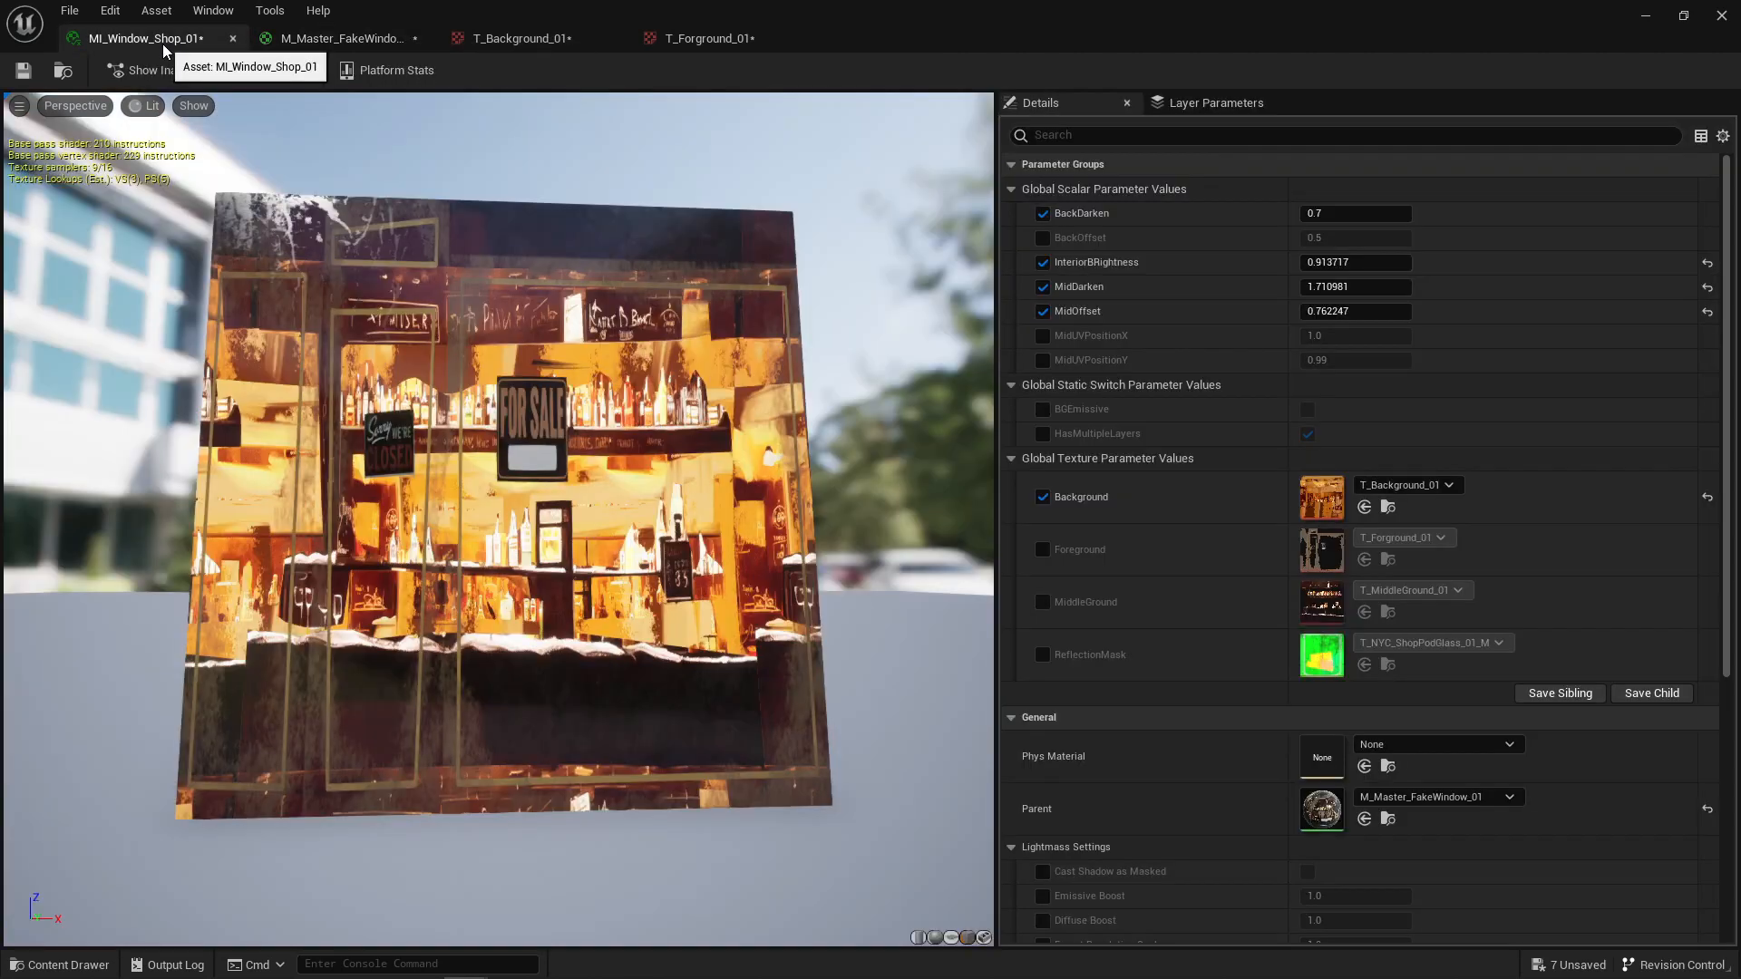
drag(509, 493, 526, 508)
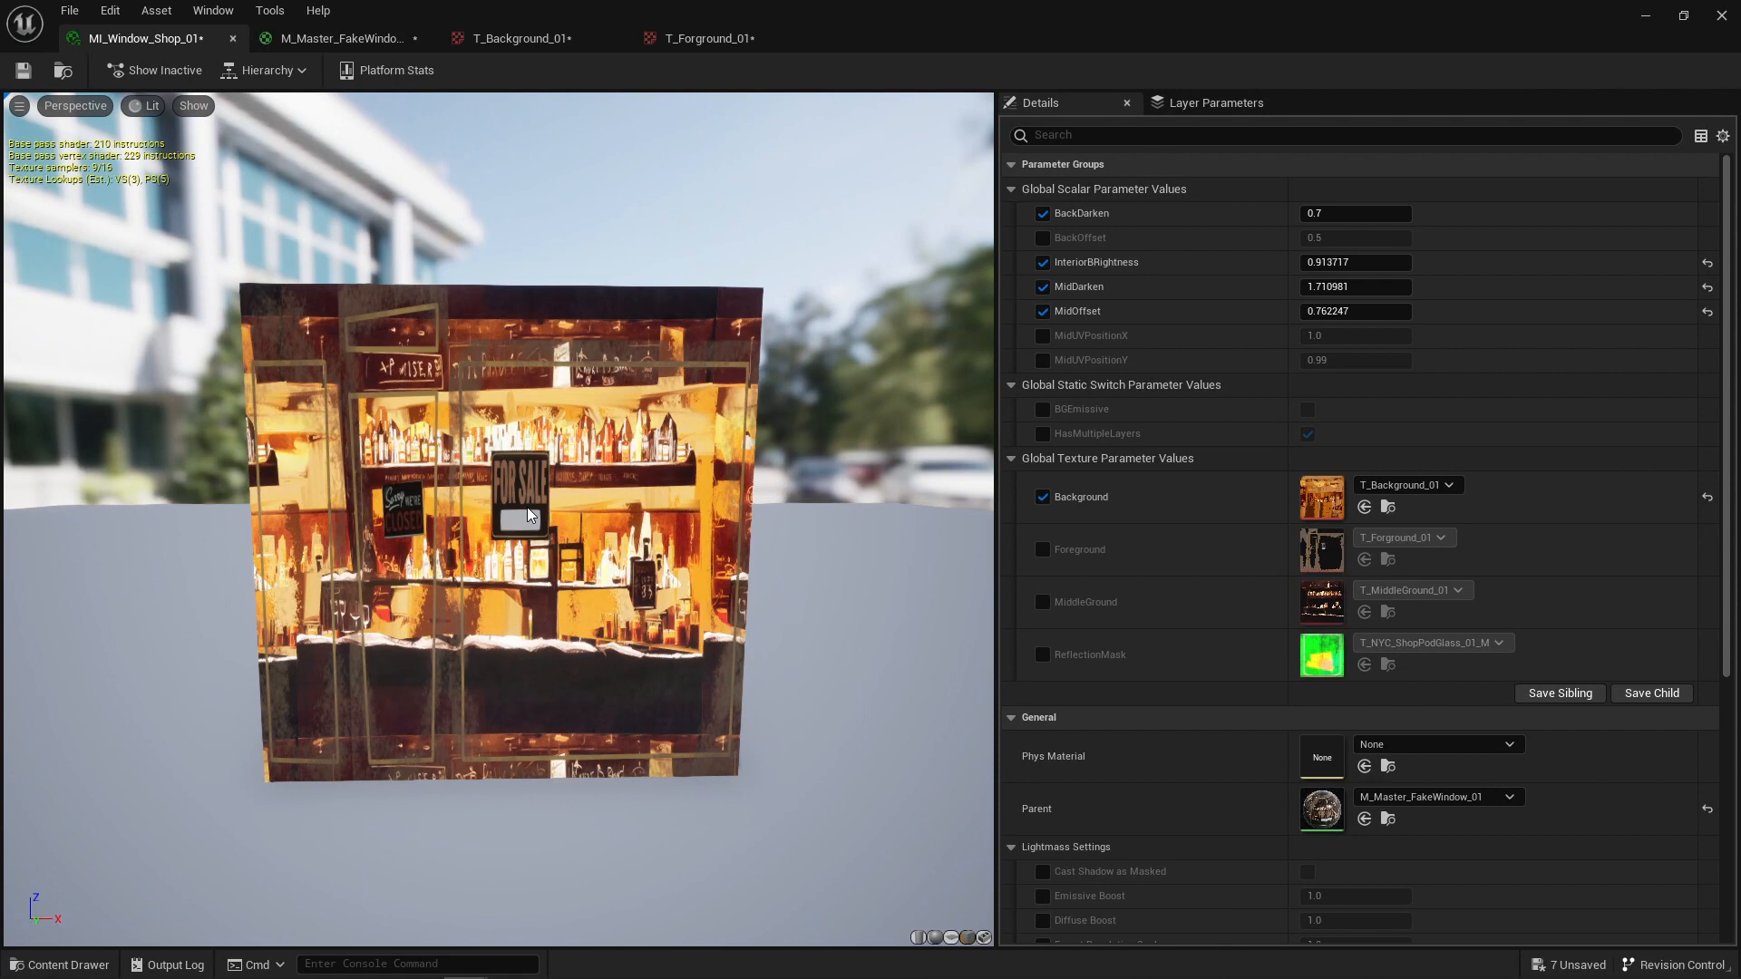
drag(526, 508, 689, 449)
scroll(499, 519, up, 5)
drag(163, 154, 259, 138)
click(23, 70)
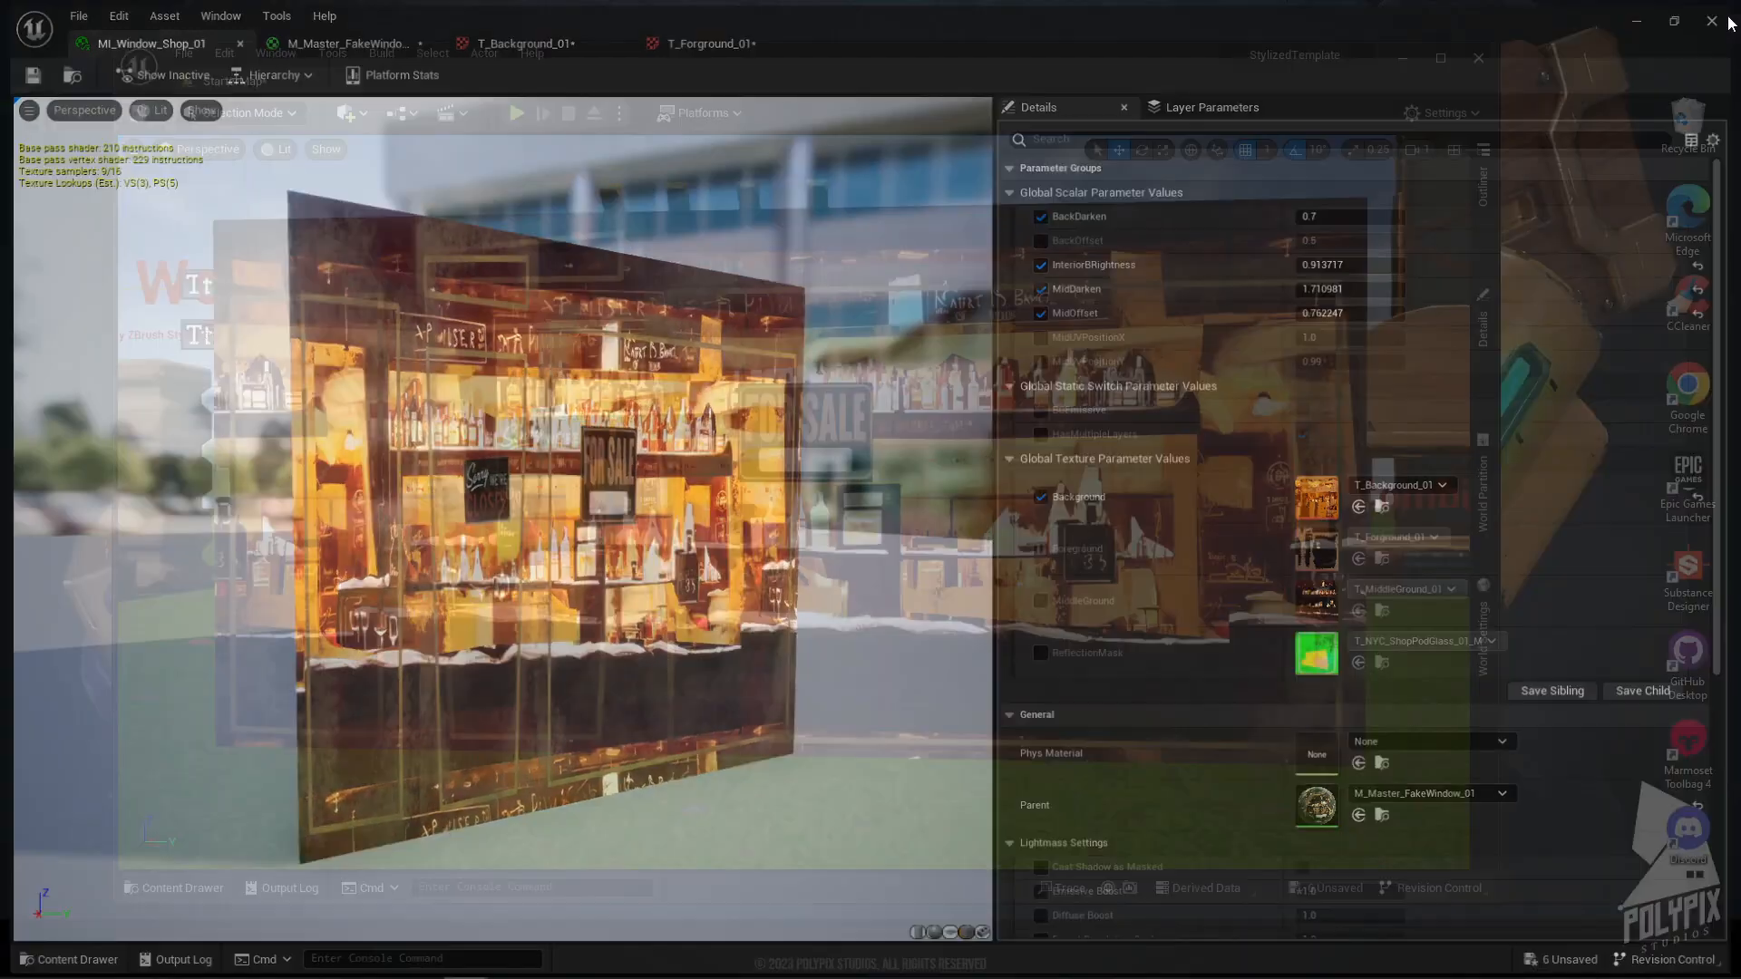
- Close the asset editor window, maximize the StarterMap level editor, and play the level to run the character around the fake window
click(1721, 16)
click(1440, 57)
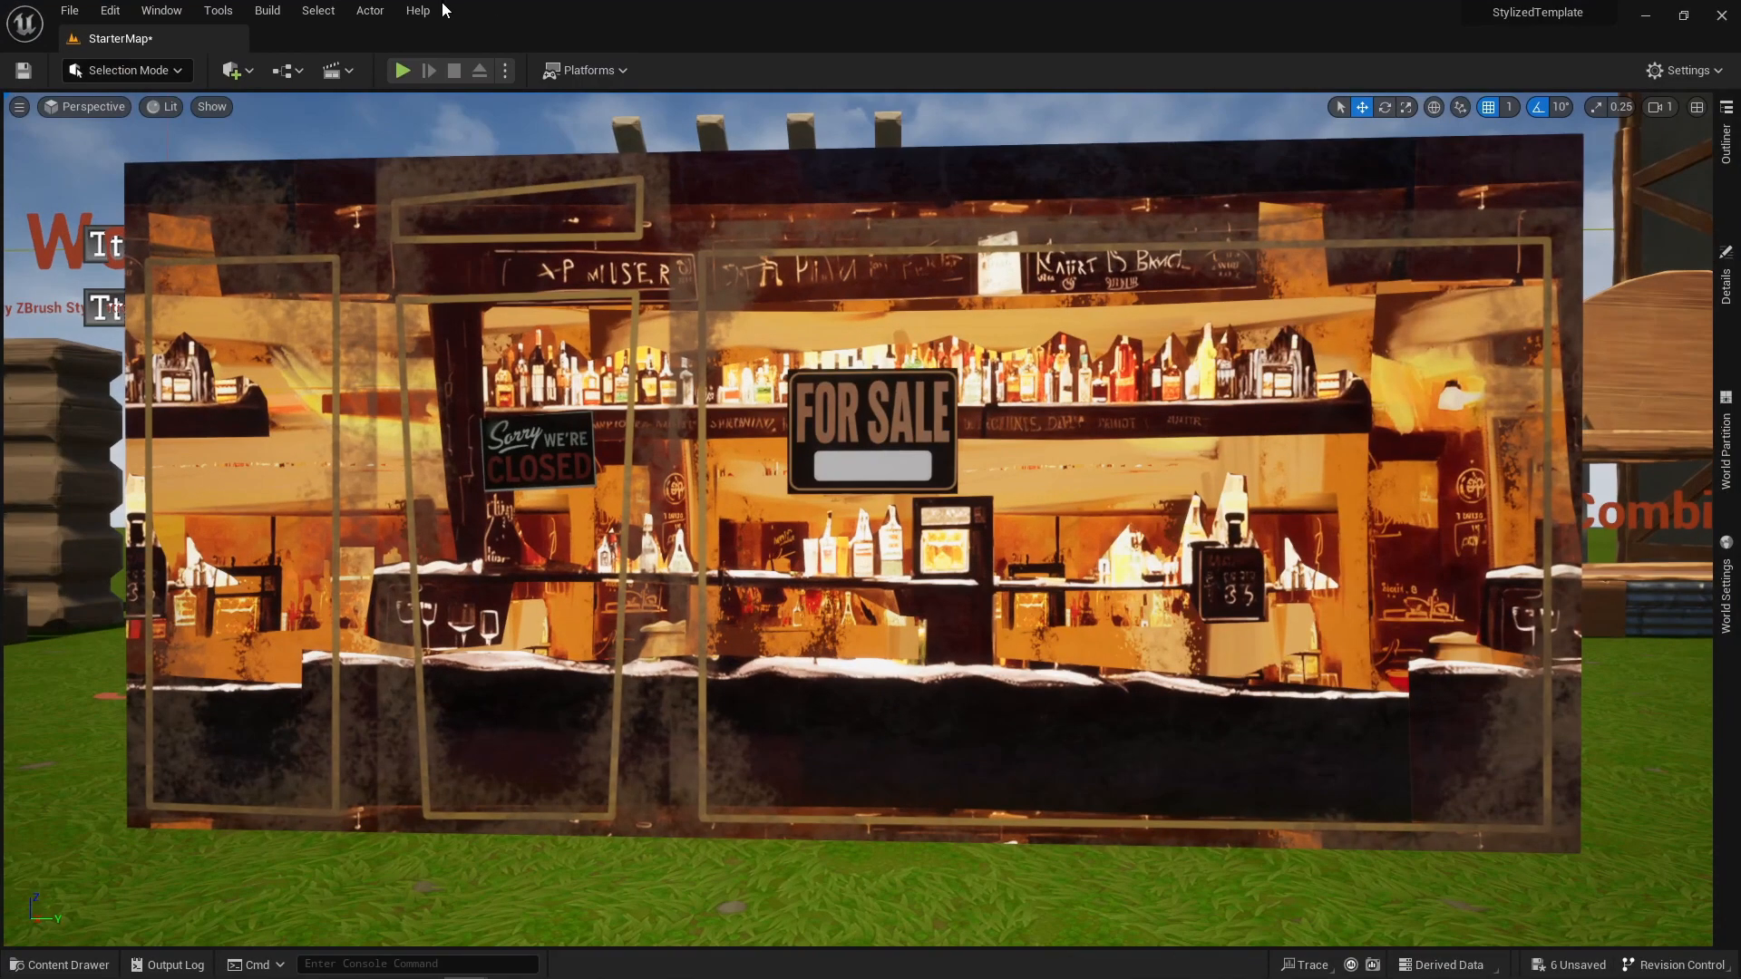
click(589, 177)
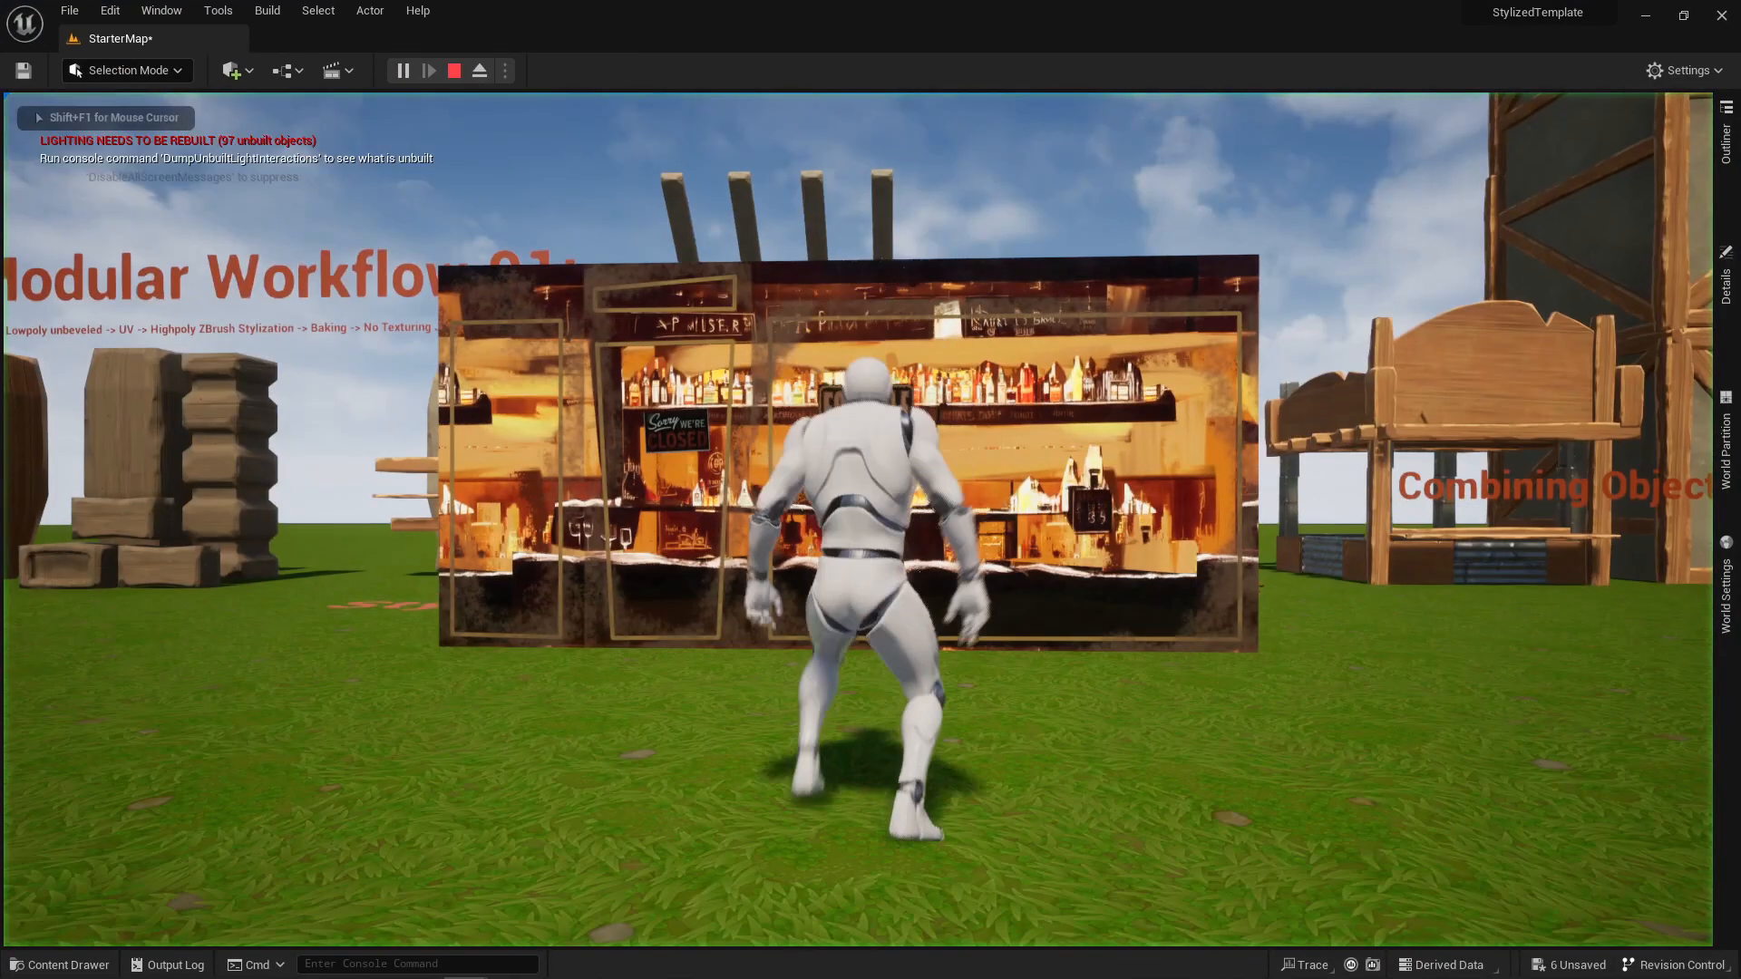
key(w)
key(d)
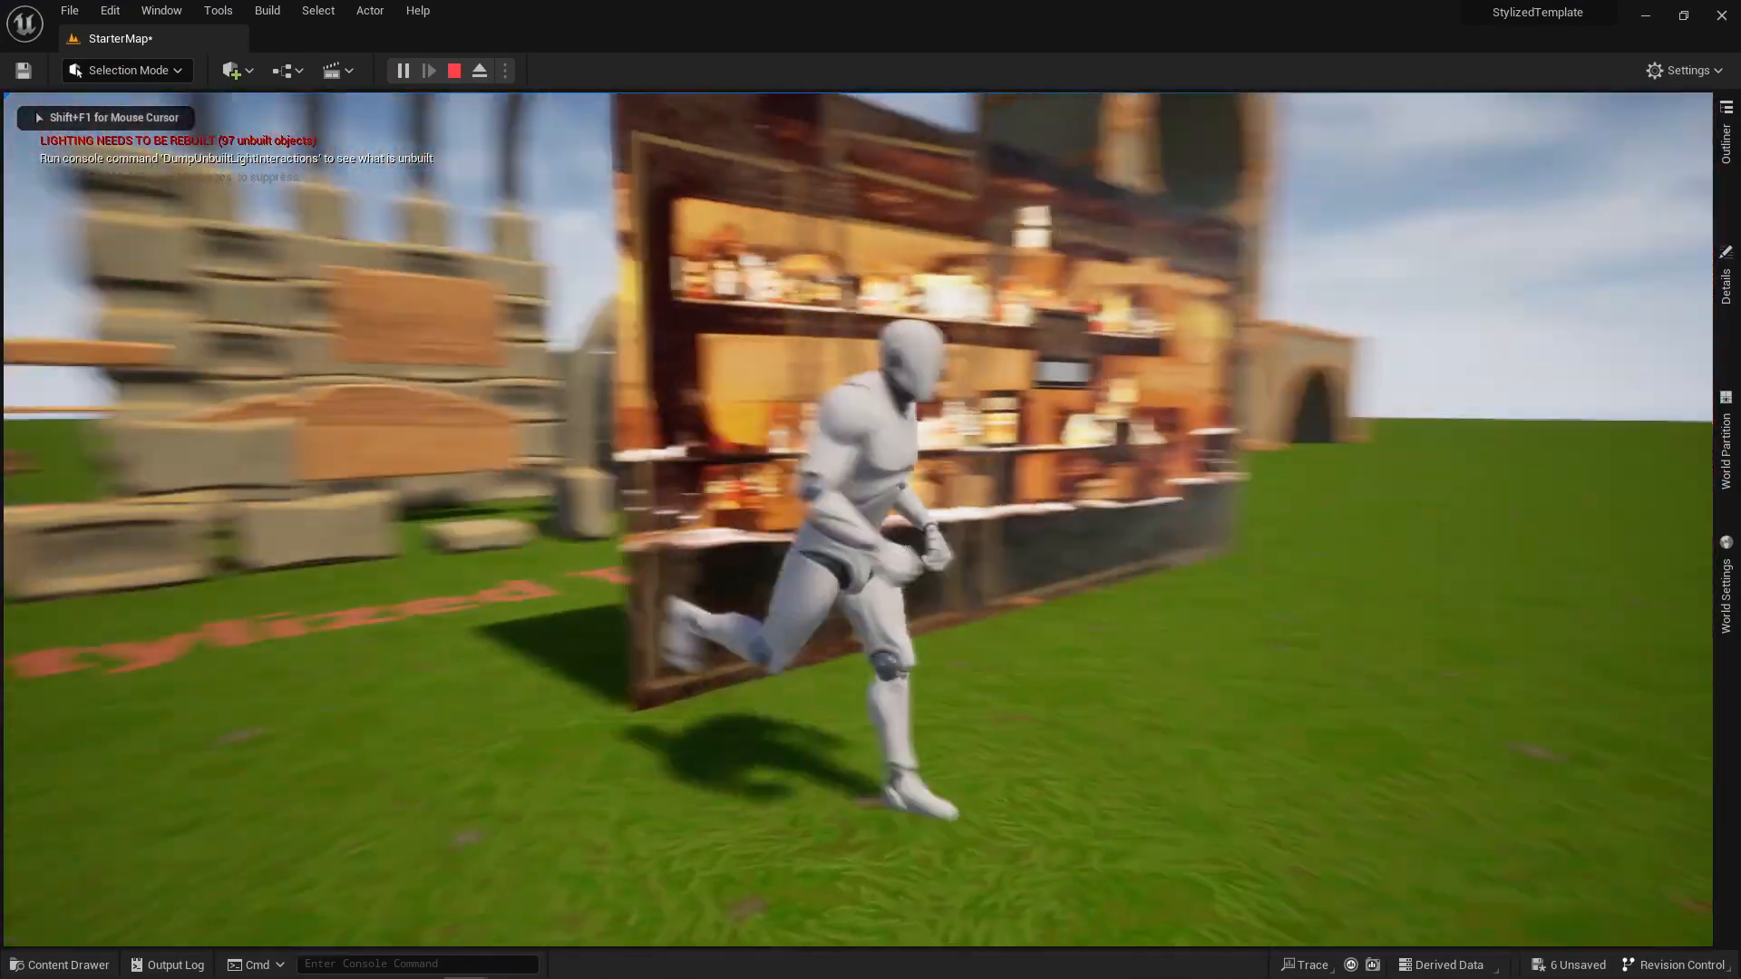
key(s)
key(w)
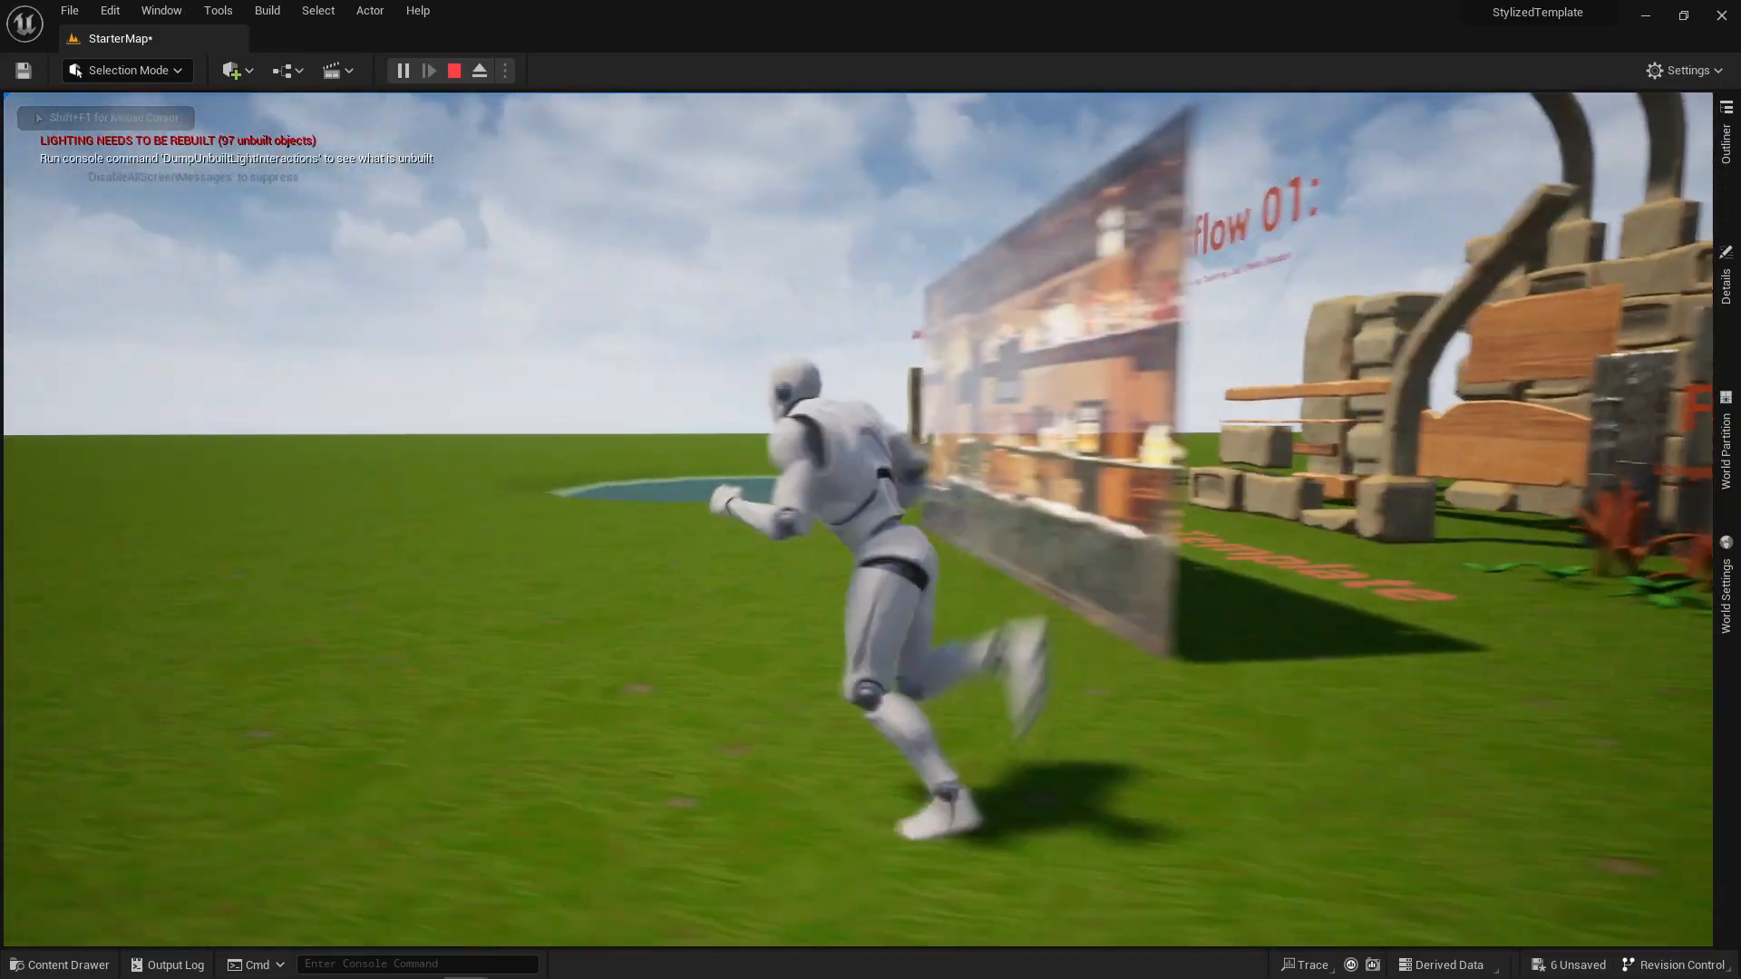
- Examine the shop window's parallax in play mode up close, from the side and from a distance, and stop playing
key(w)
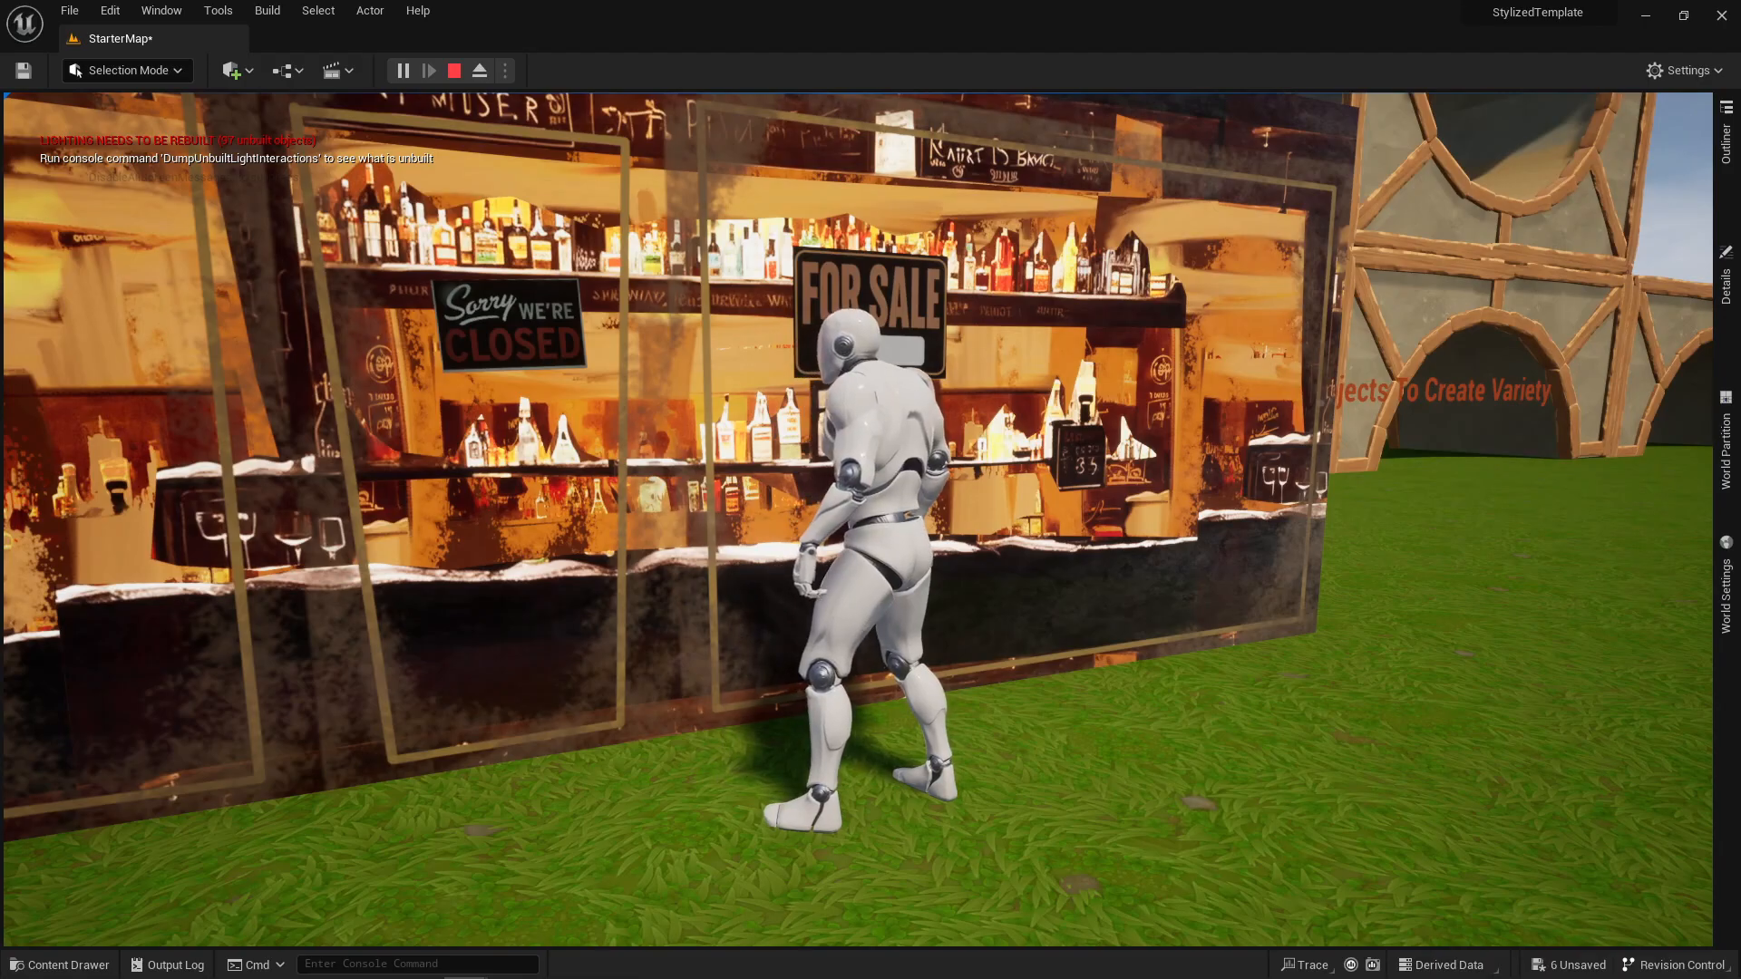
key(w)
key(w)
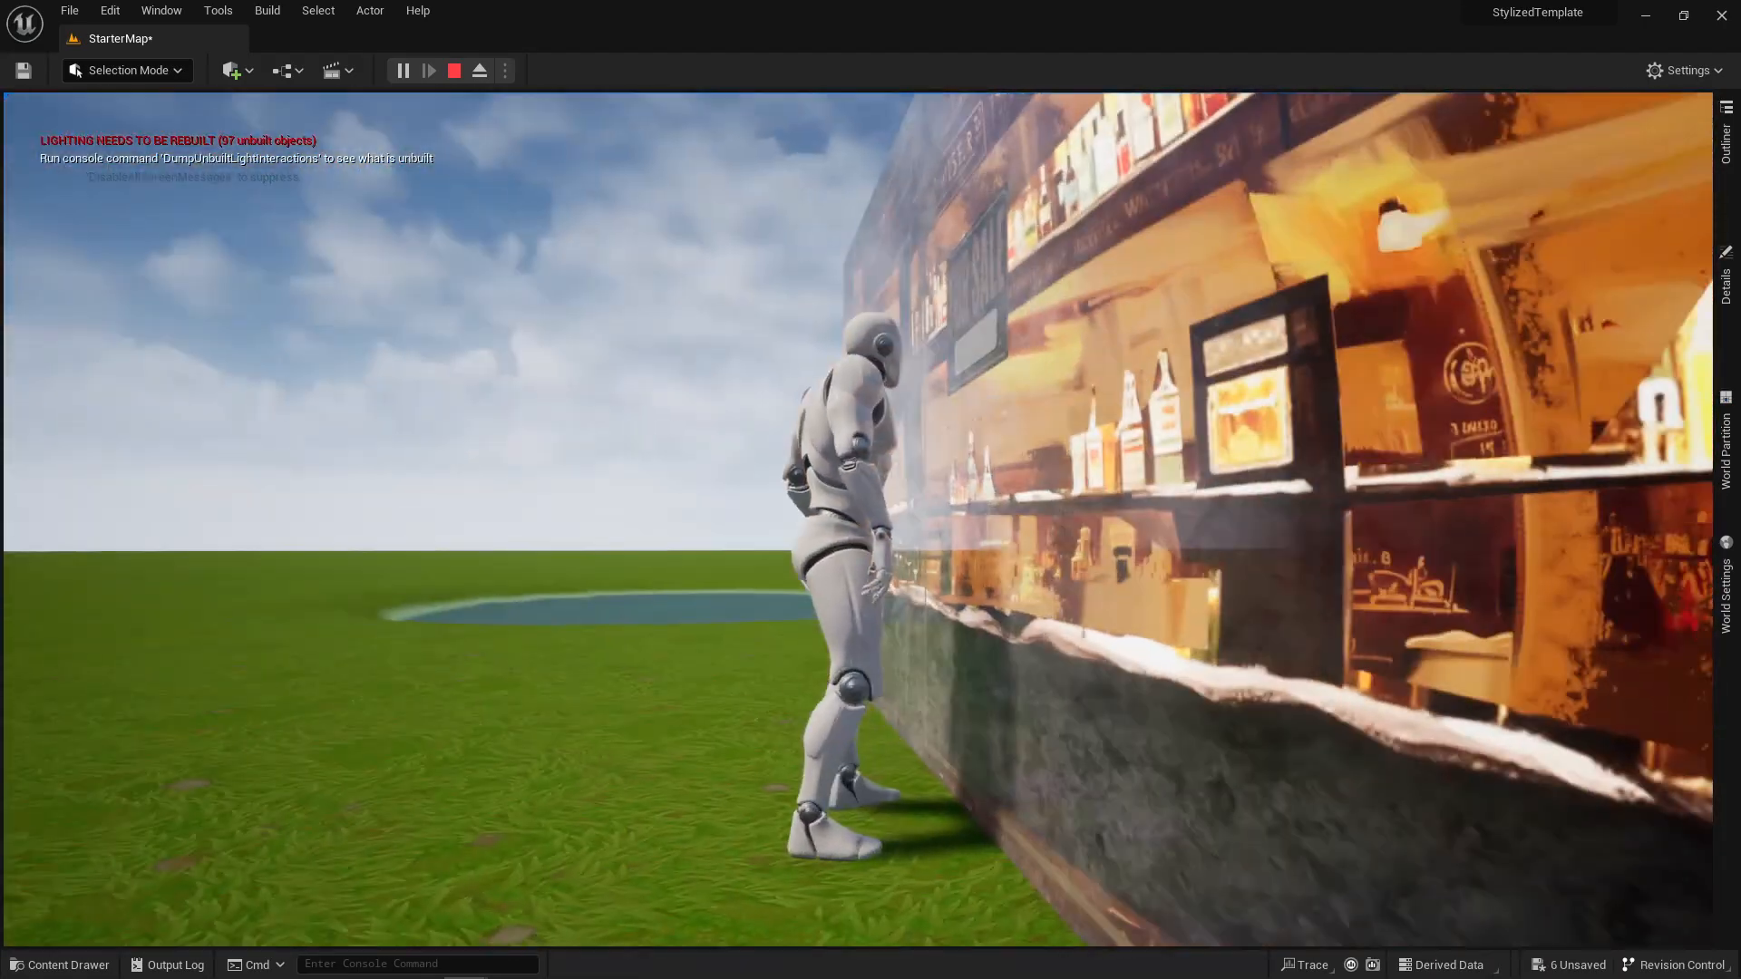
key(s)
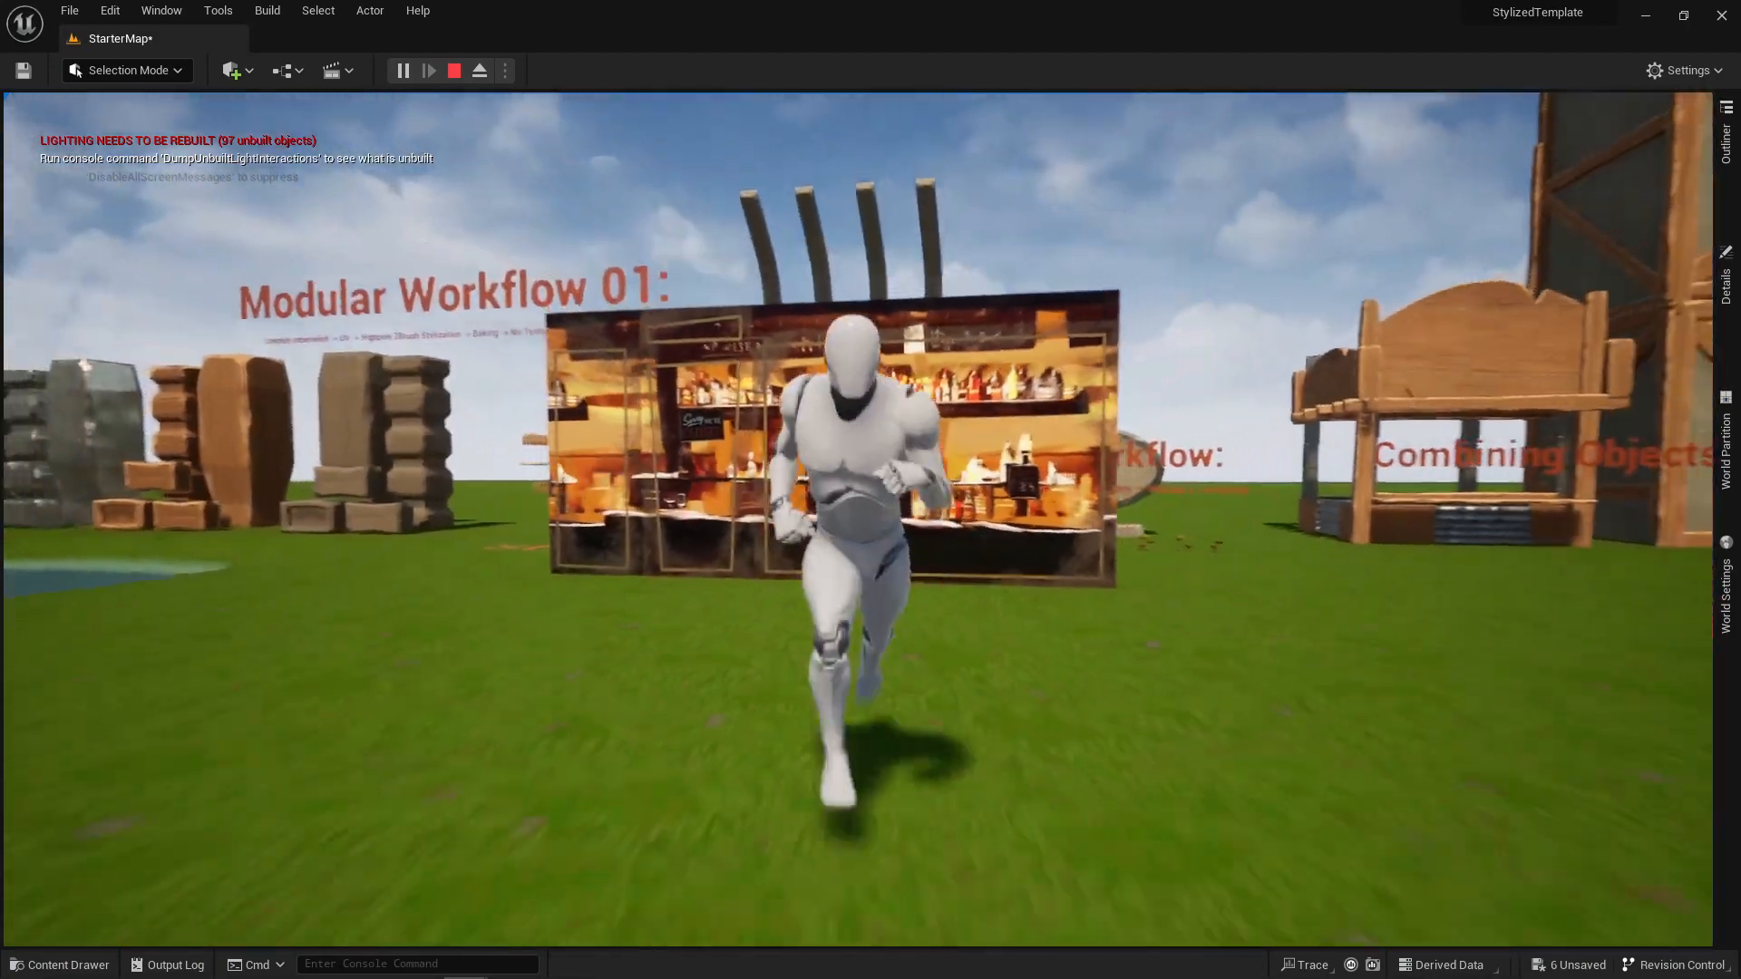
key(w)
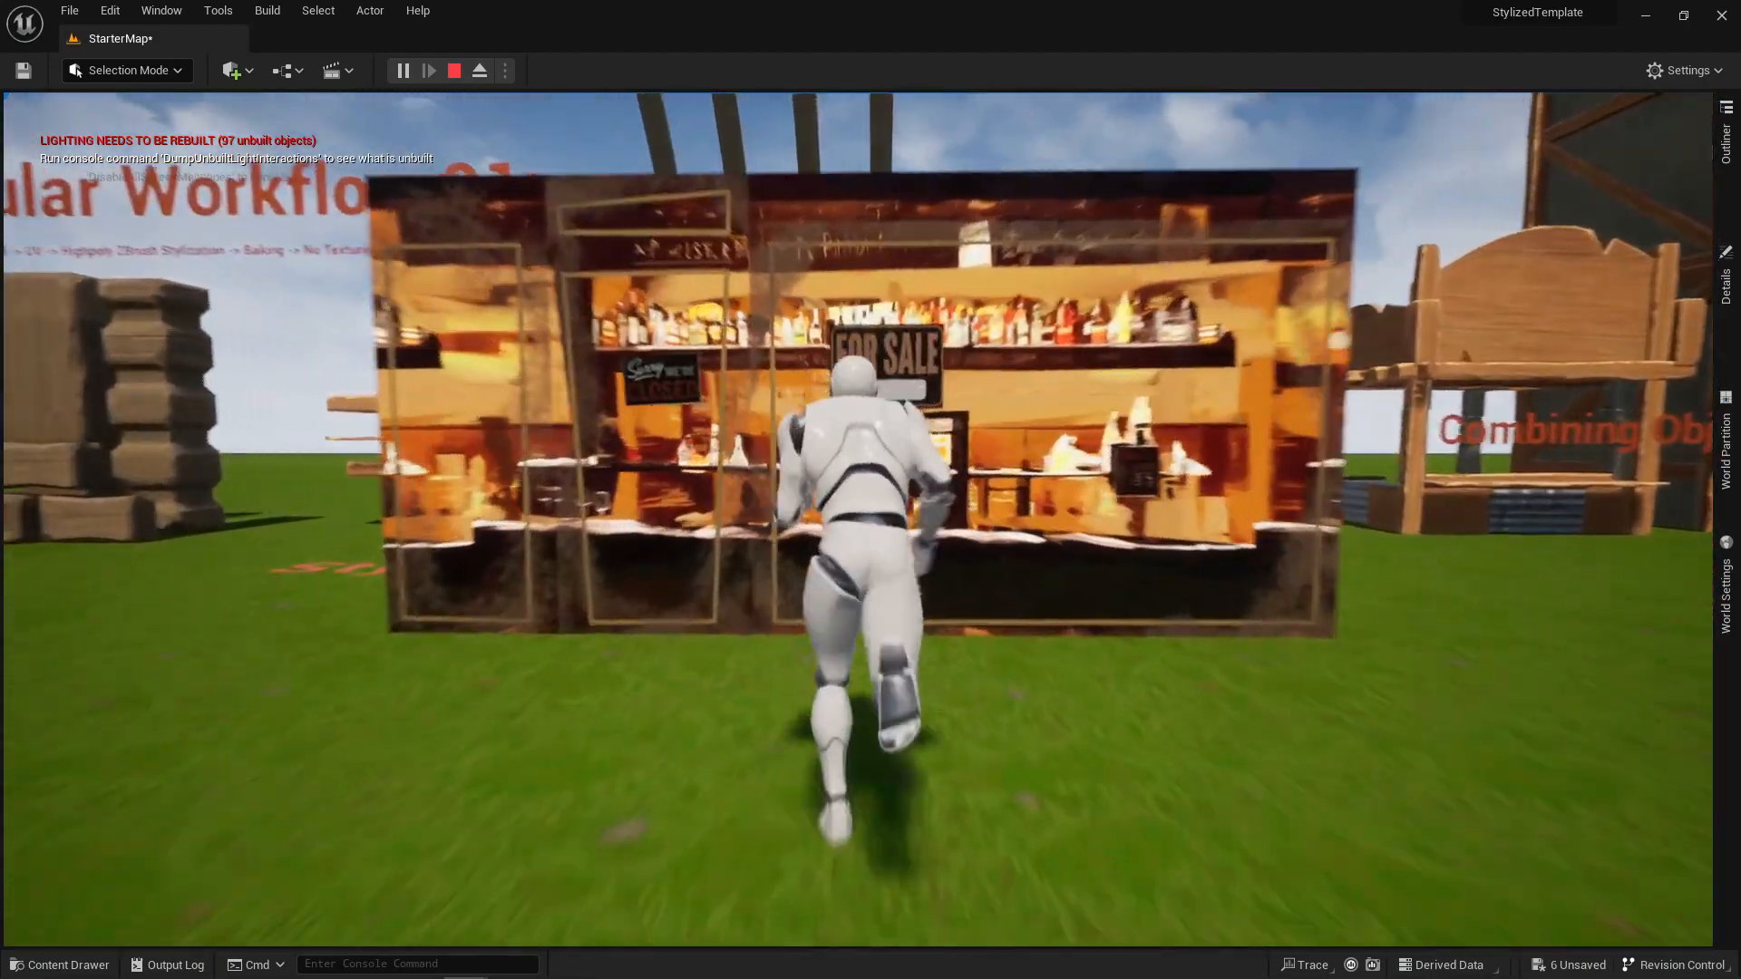
key(a)
key(s)
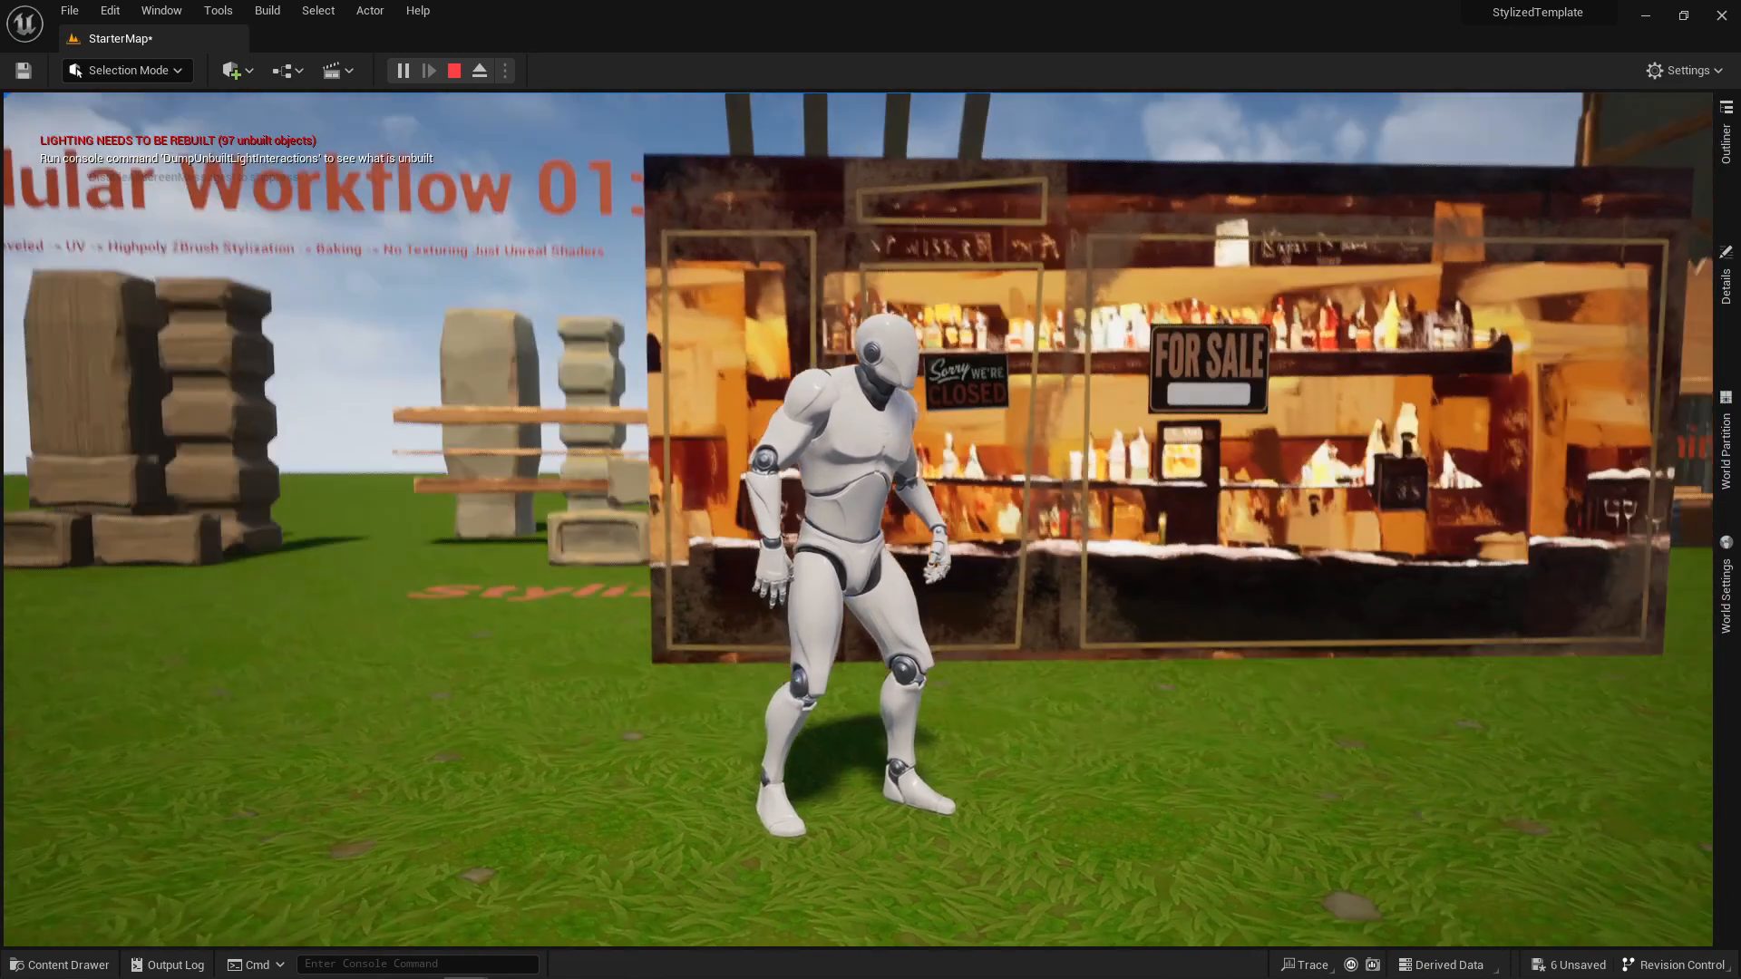
key(Escape)
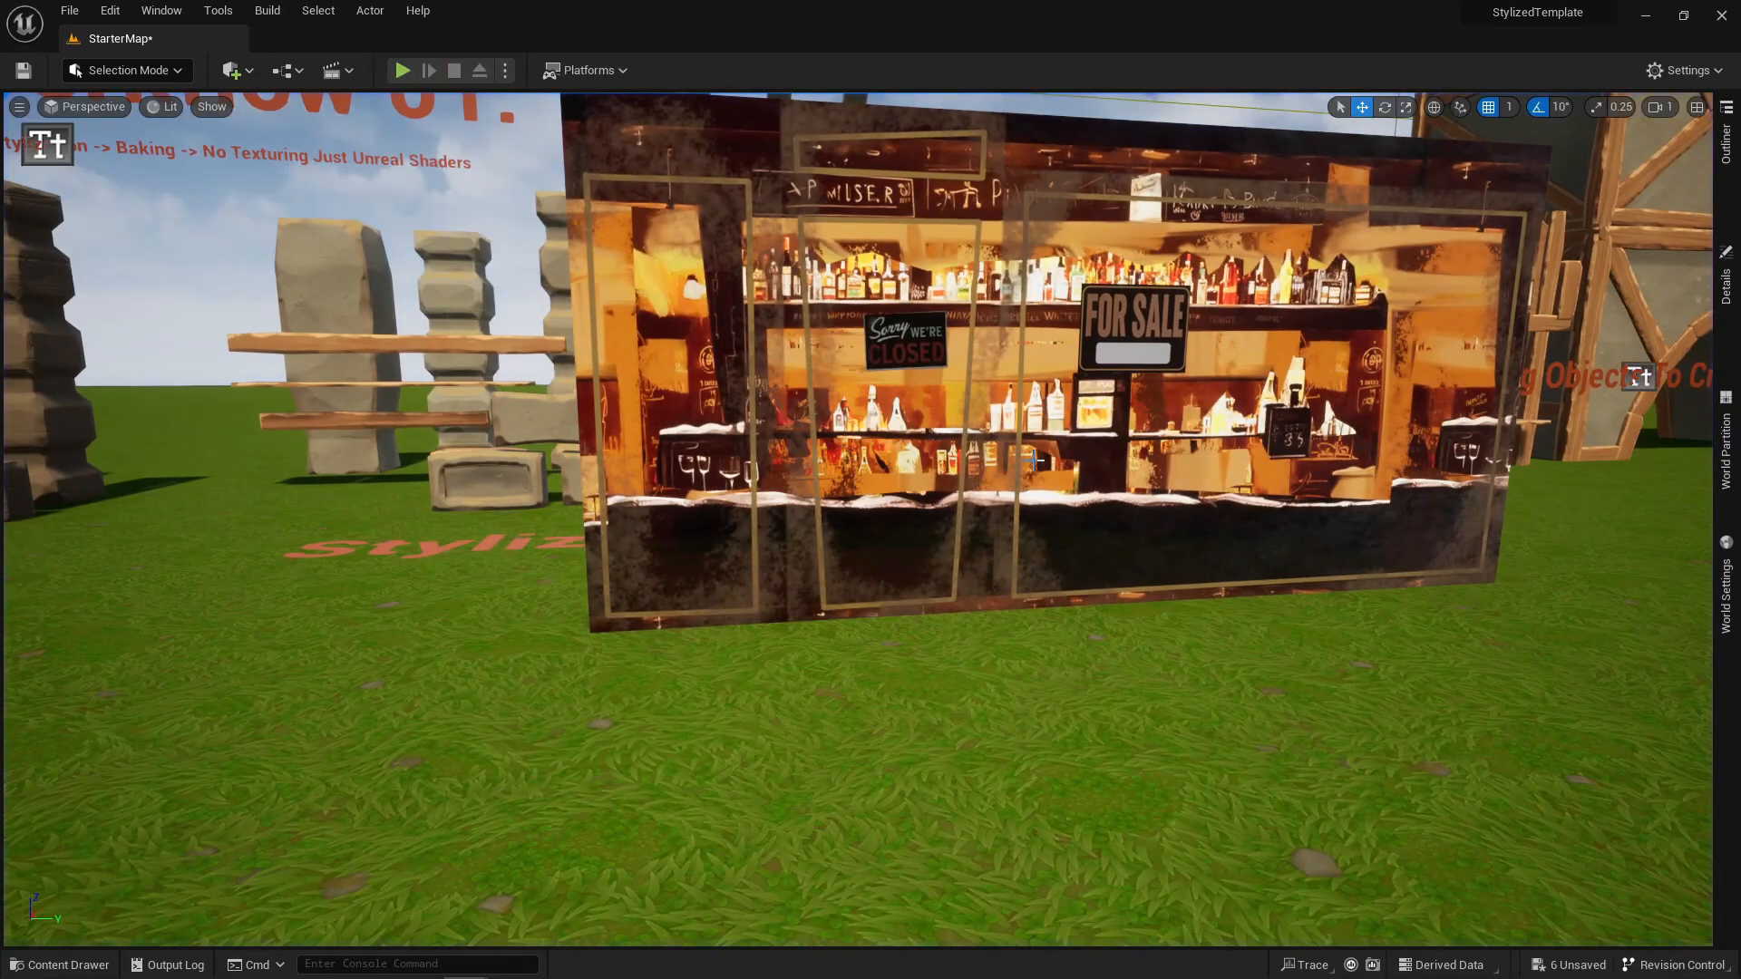
- Fly the level view from the shop window to the modular arch building beside the Combining Objects To Create Variety text
right_drag(857, 518, 767, 492)
key(d)
key(s)
key(d)
key(e)
key(d)
key(e)
key(e)
key(d)
right_drag(1157, 490, 1140, 493)
mouse_move(1157, 490)
middle_down()
mouse_move(1224, 483)
mouse_move(1178, 506)
middle_up()
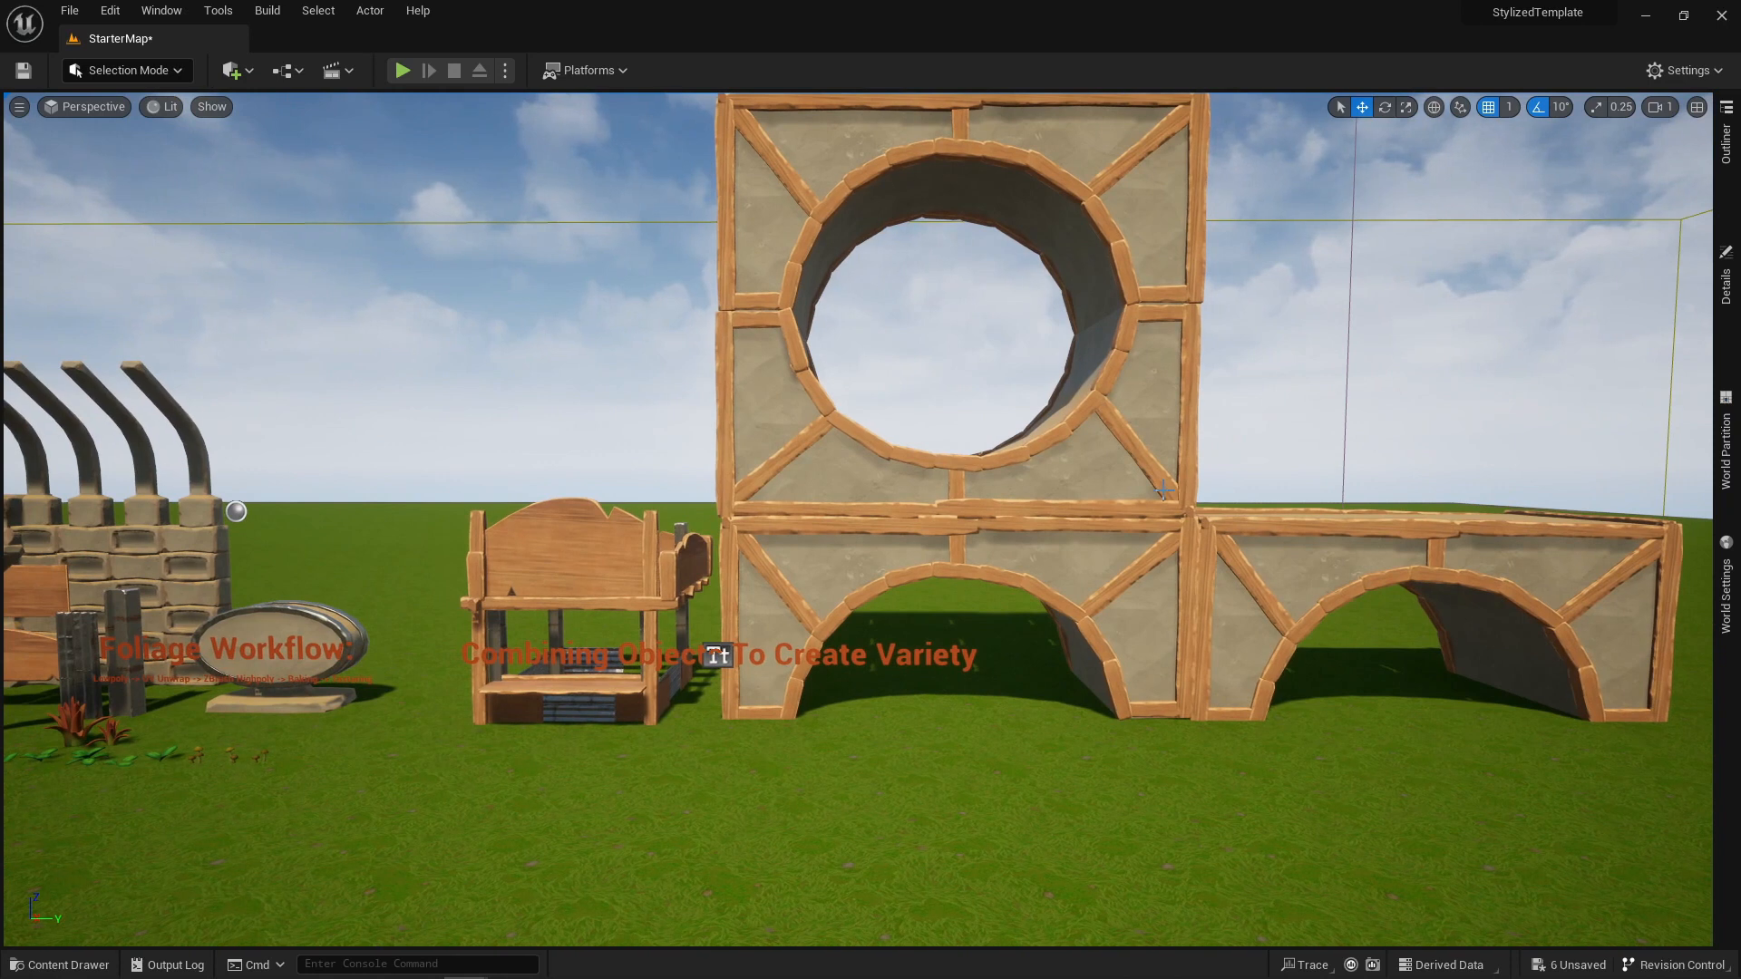
right_drag(1157, 489, 1209, 500)
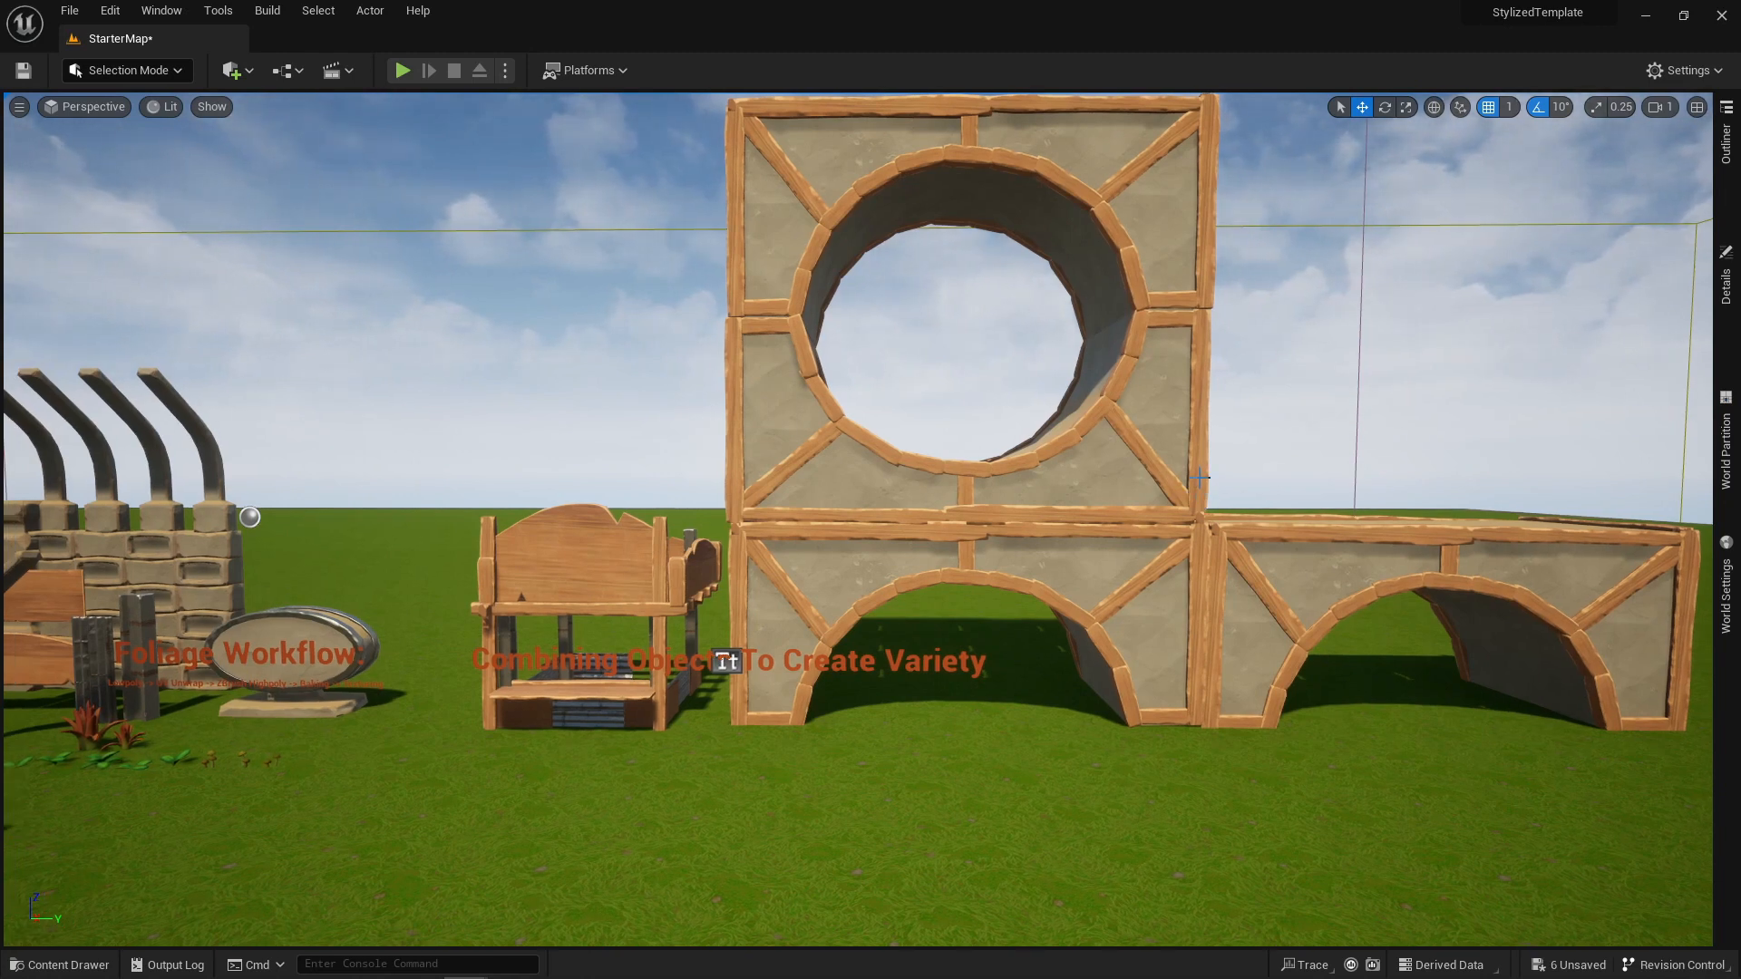
- Frame the modular arch building in the level view and run the pending autosave immediately
right_drag(1197, 477, 1184, 476)
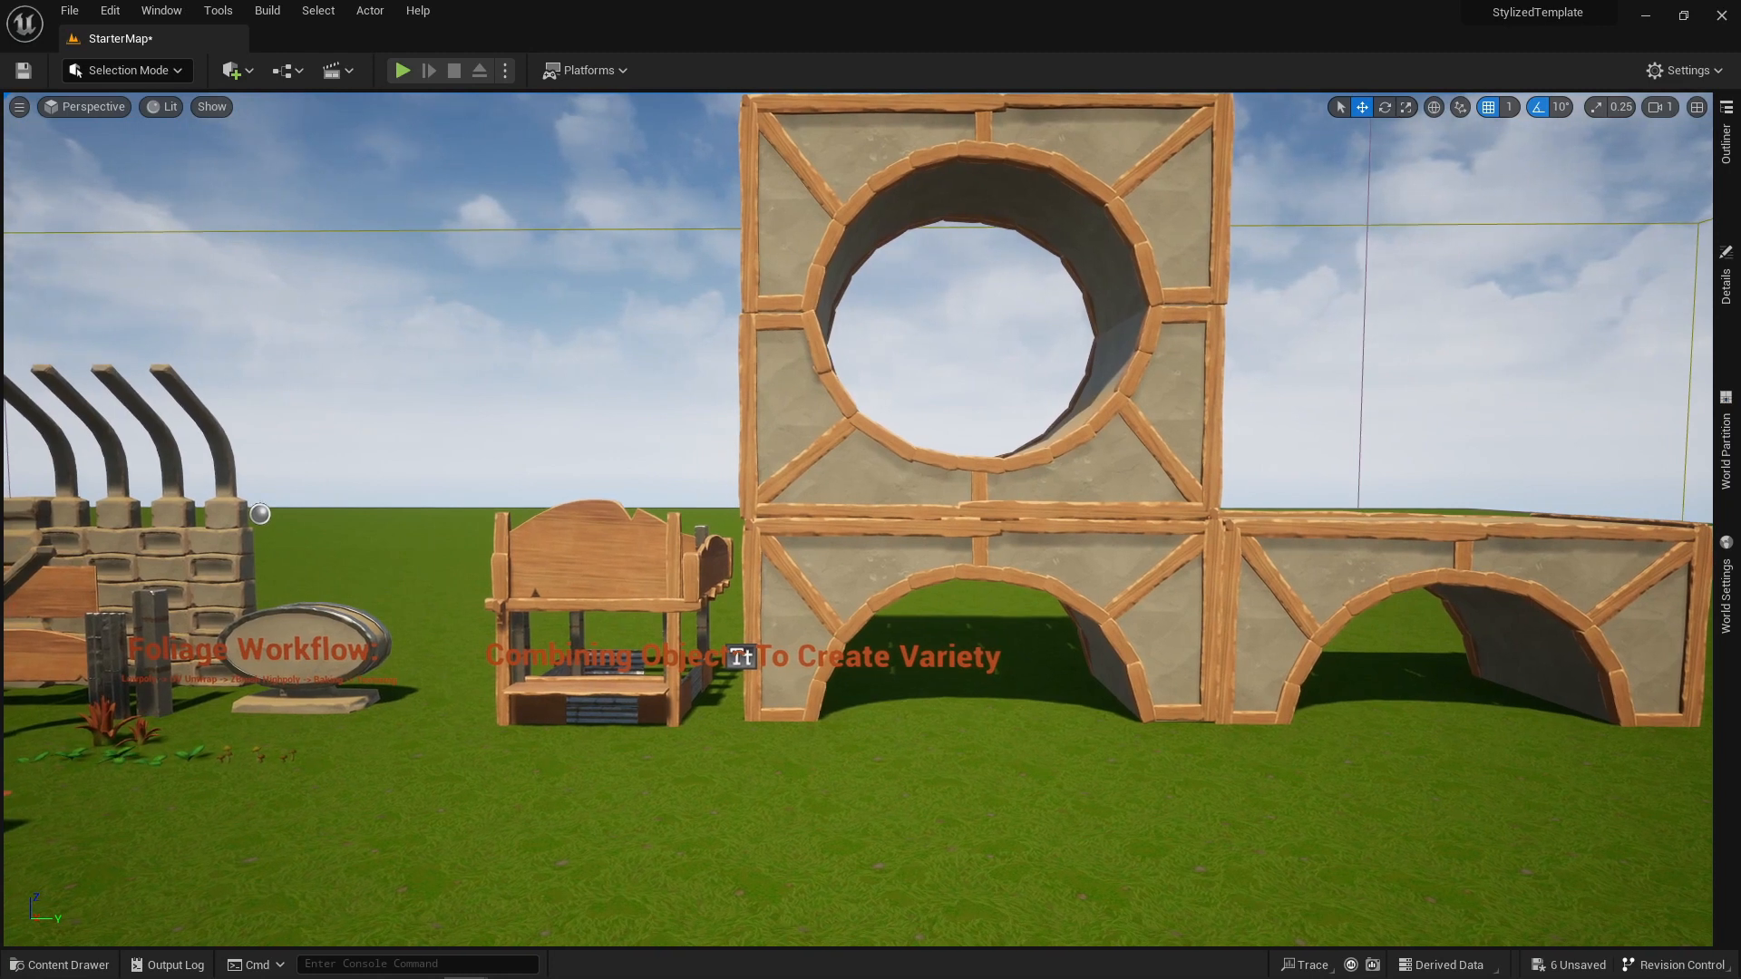
right_drag(1197, 477, 1197, 477)
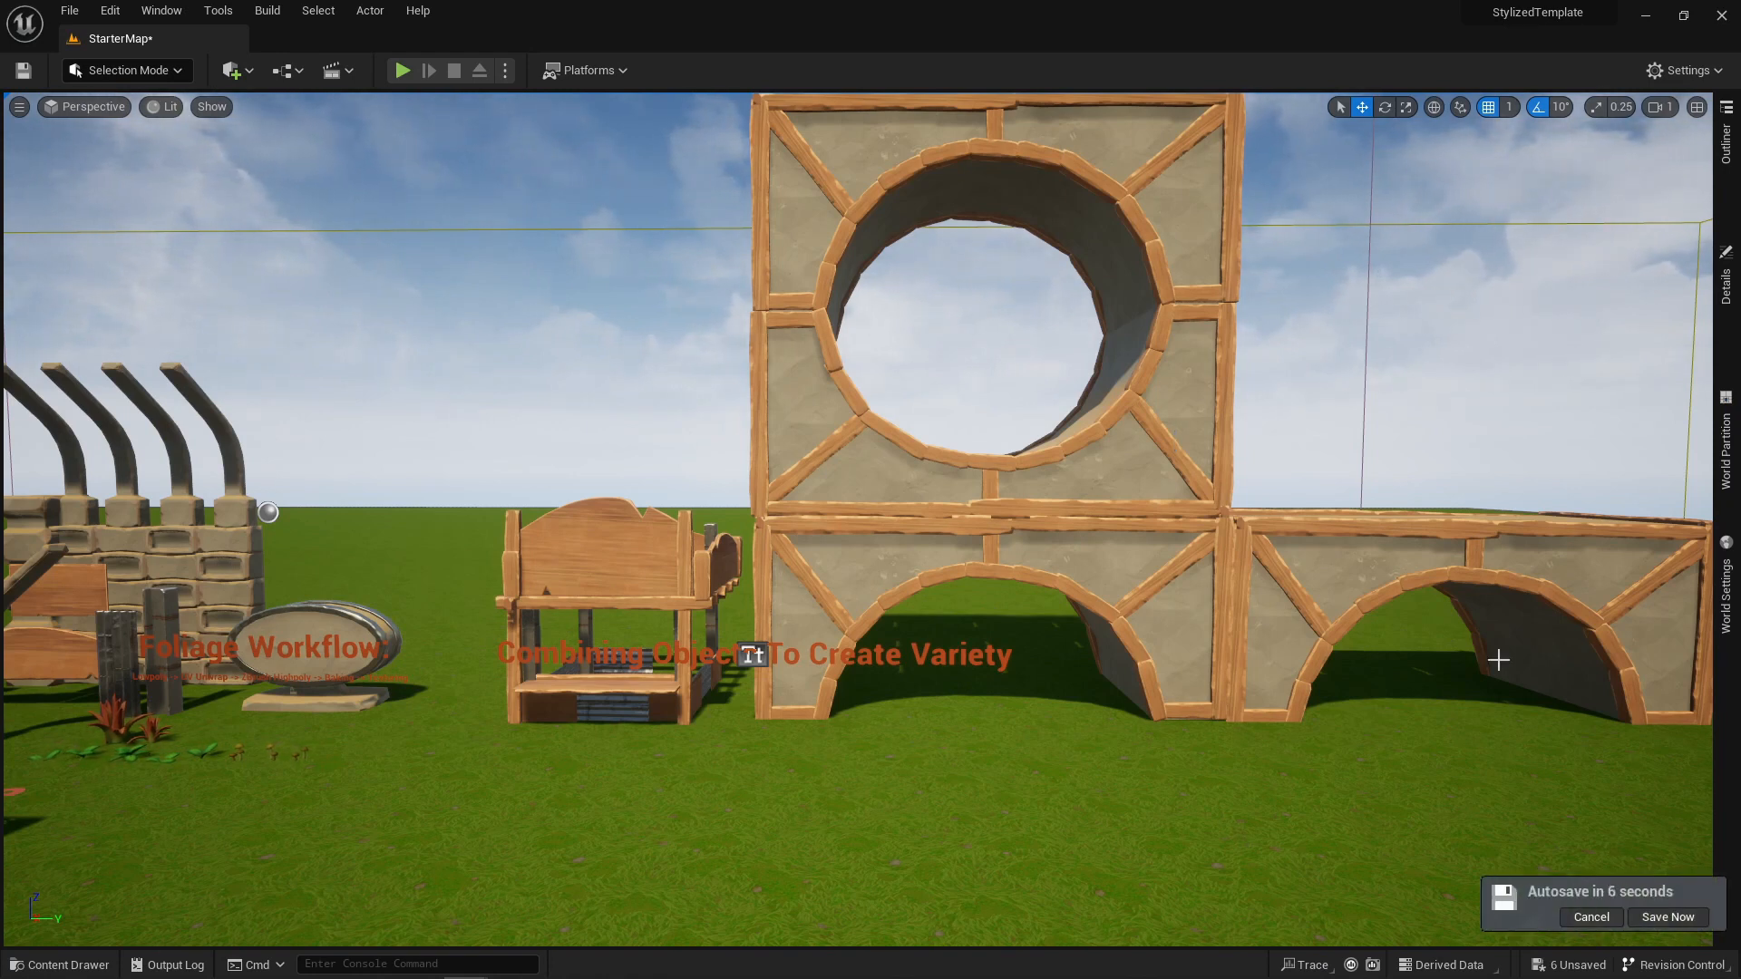
click(1668, 917)
- Look over the modular arch building from slightly different positions and fly the level view back to the fake shop window
key(d)
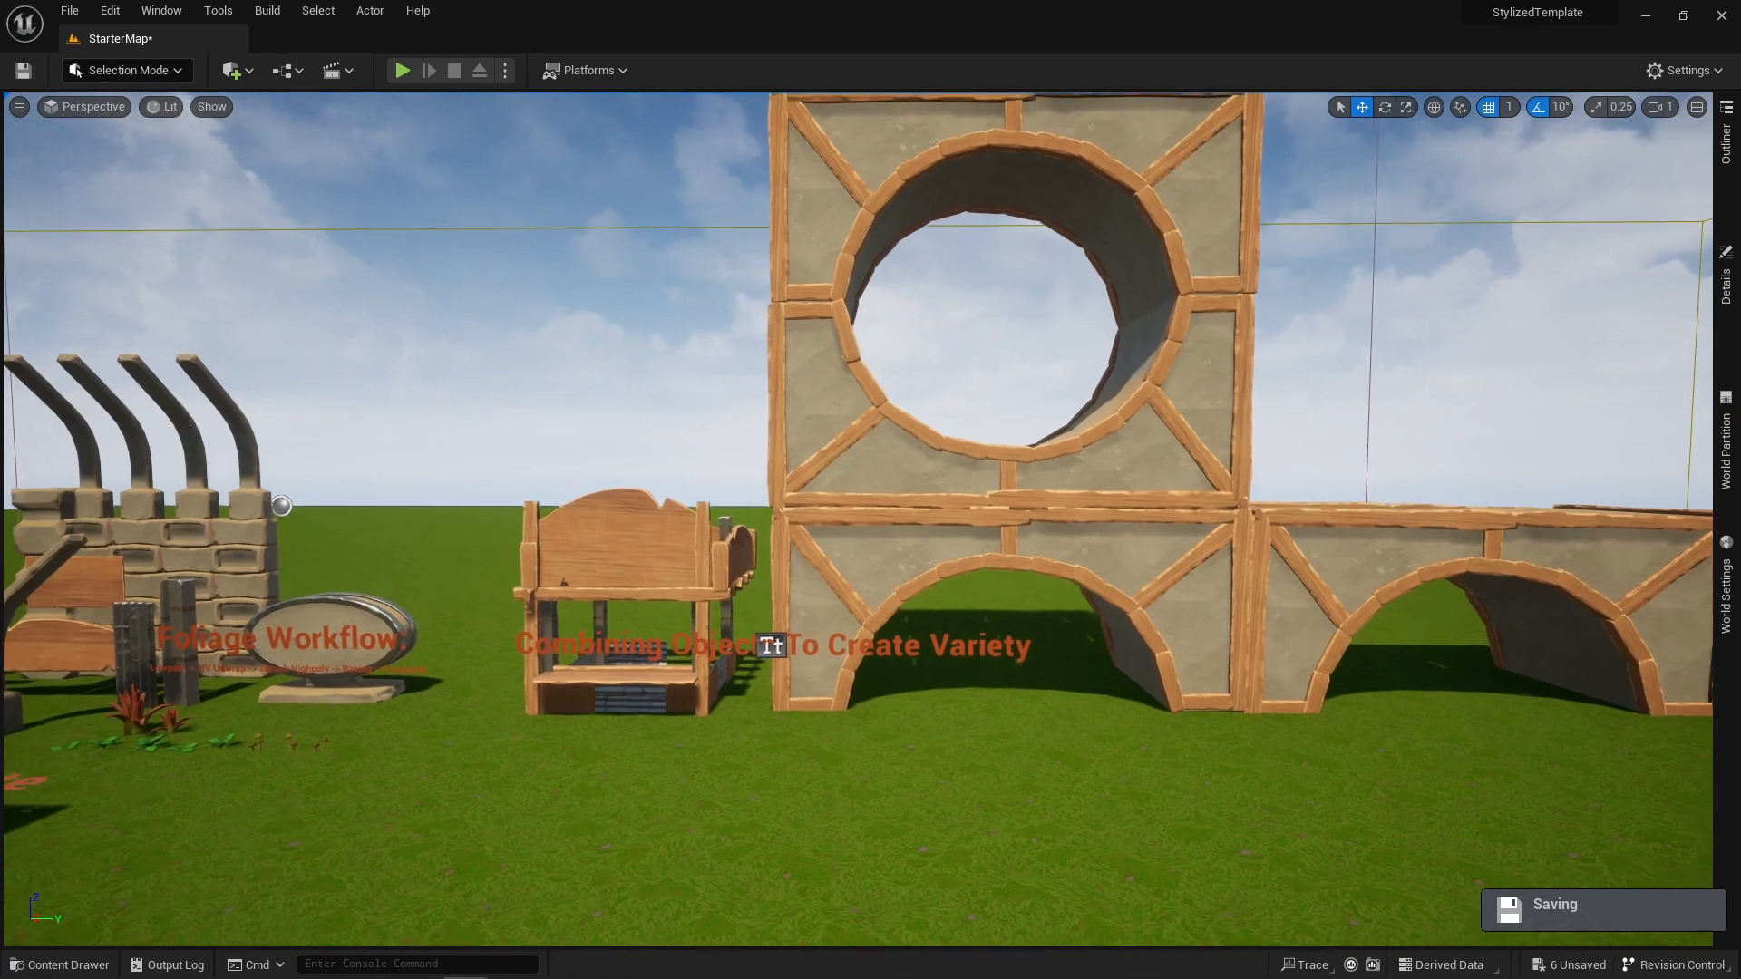
key(d)
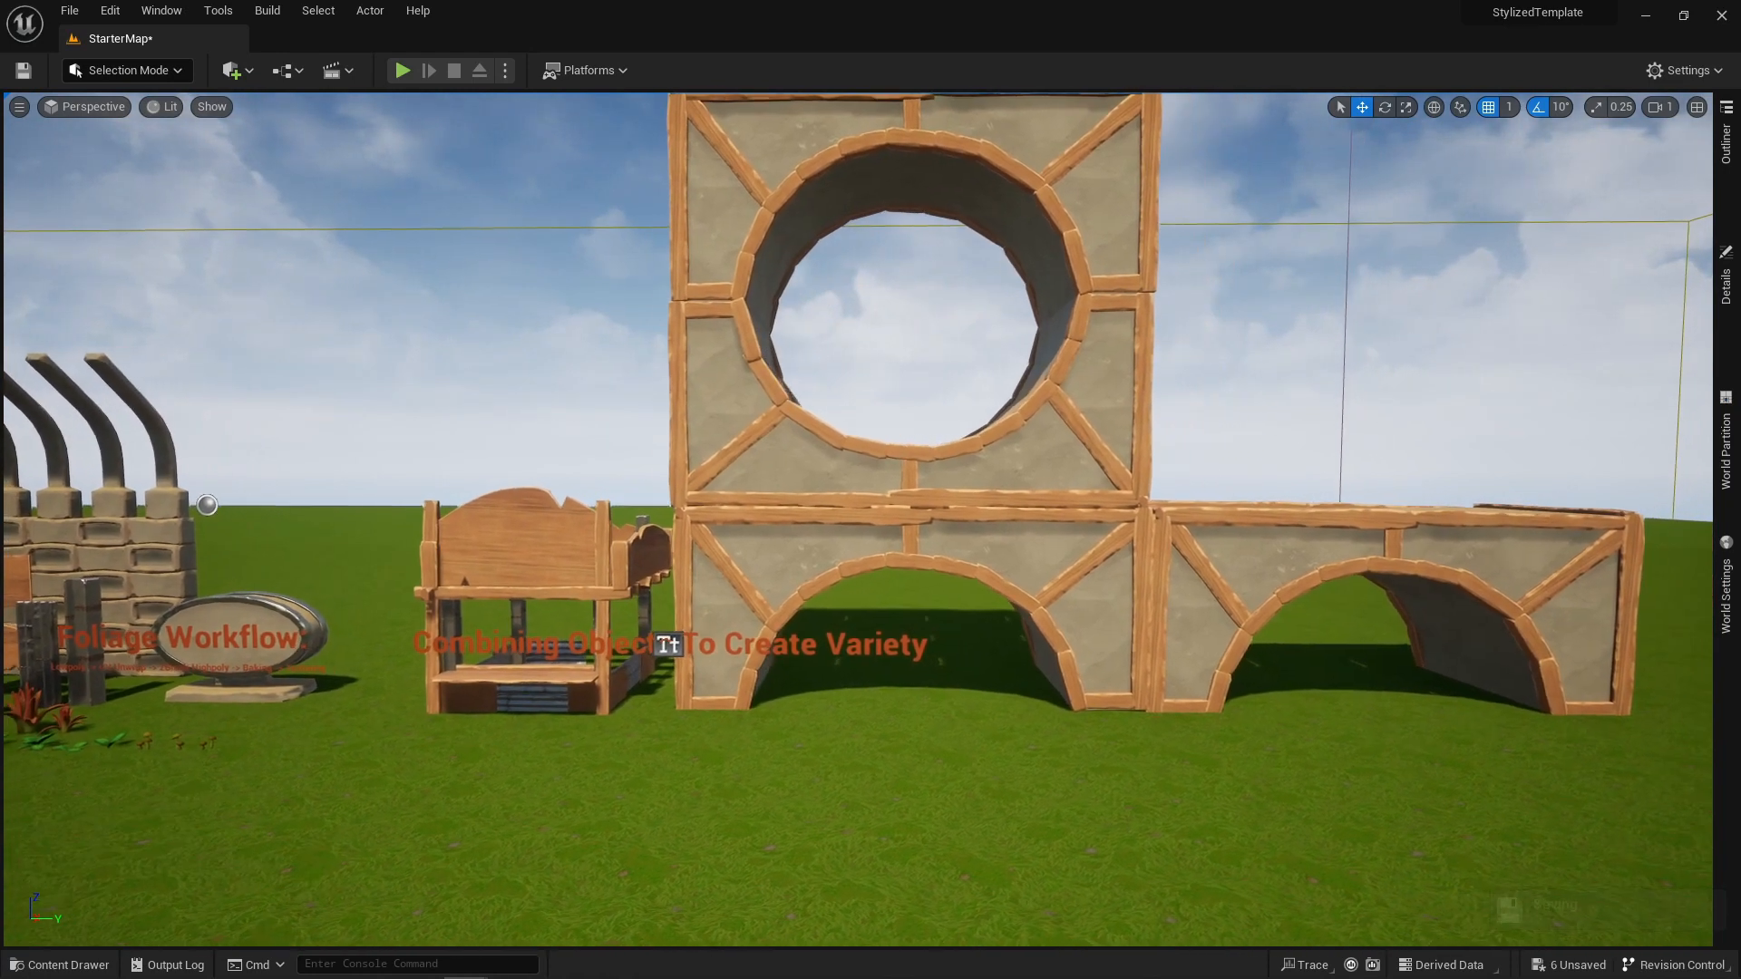
key(e)
key(a)
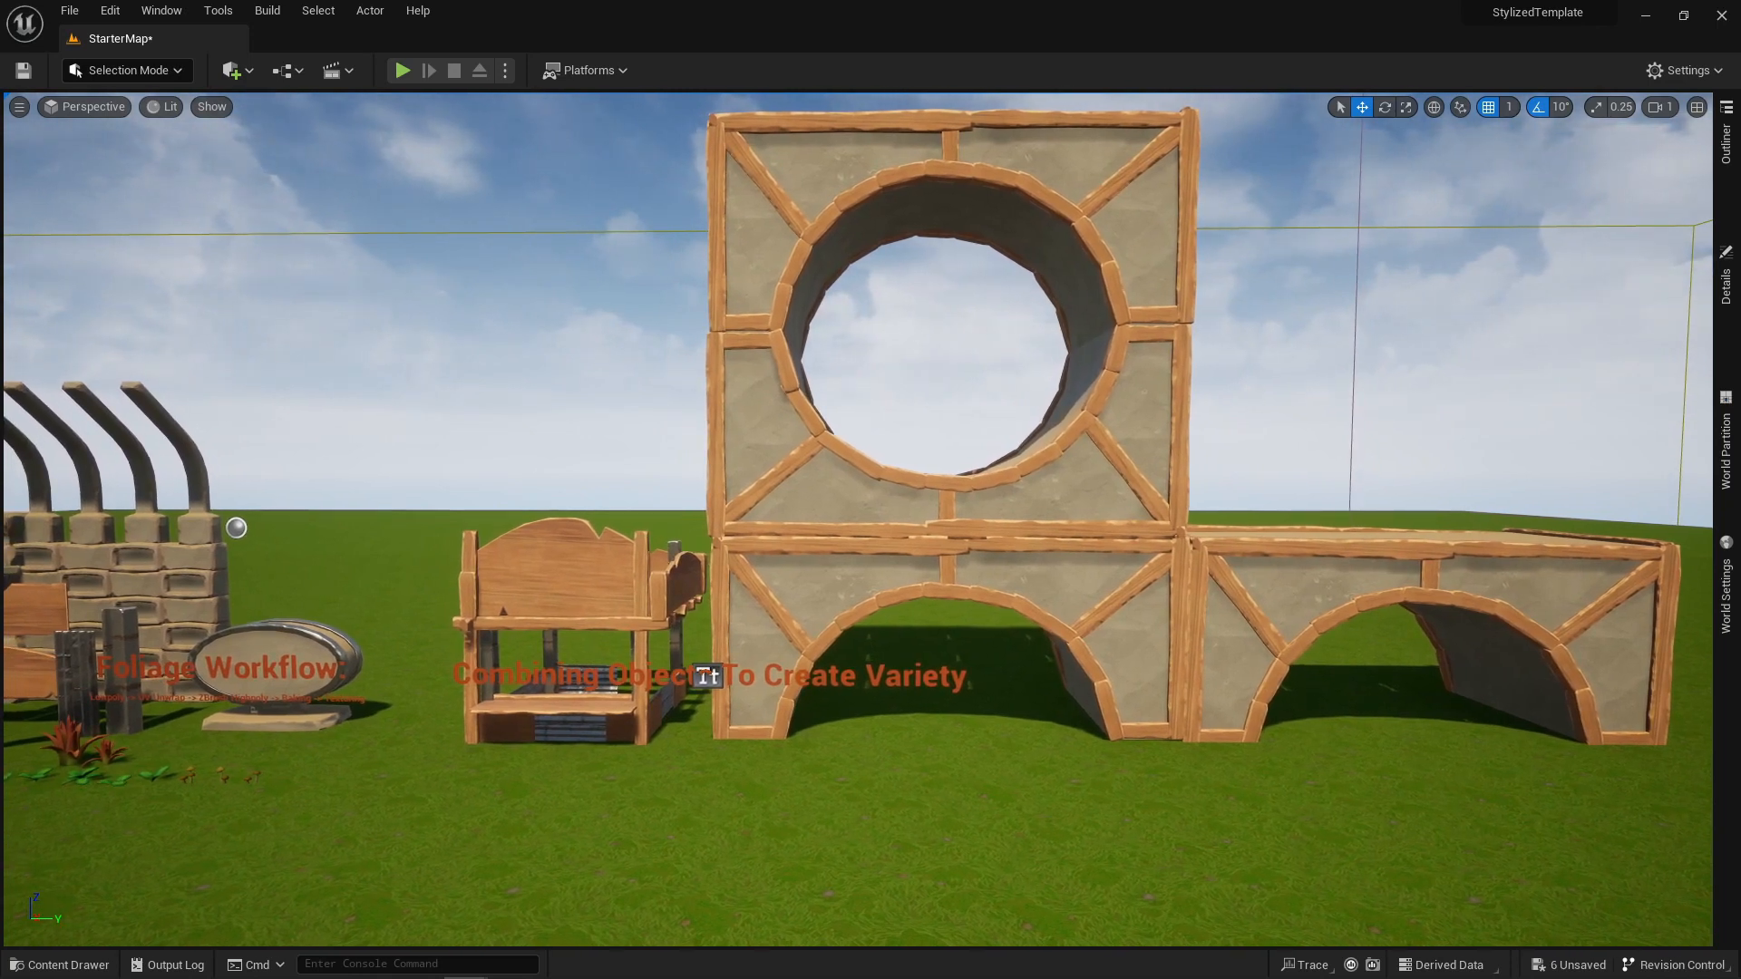
key(d)
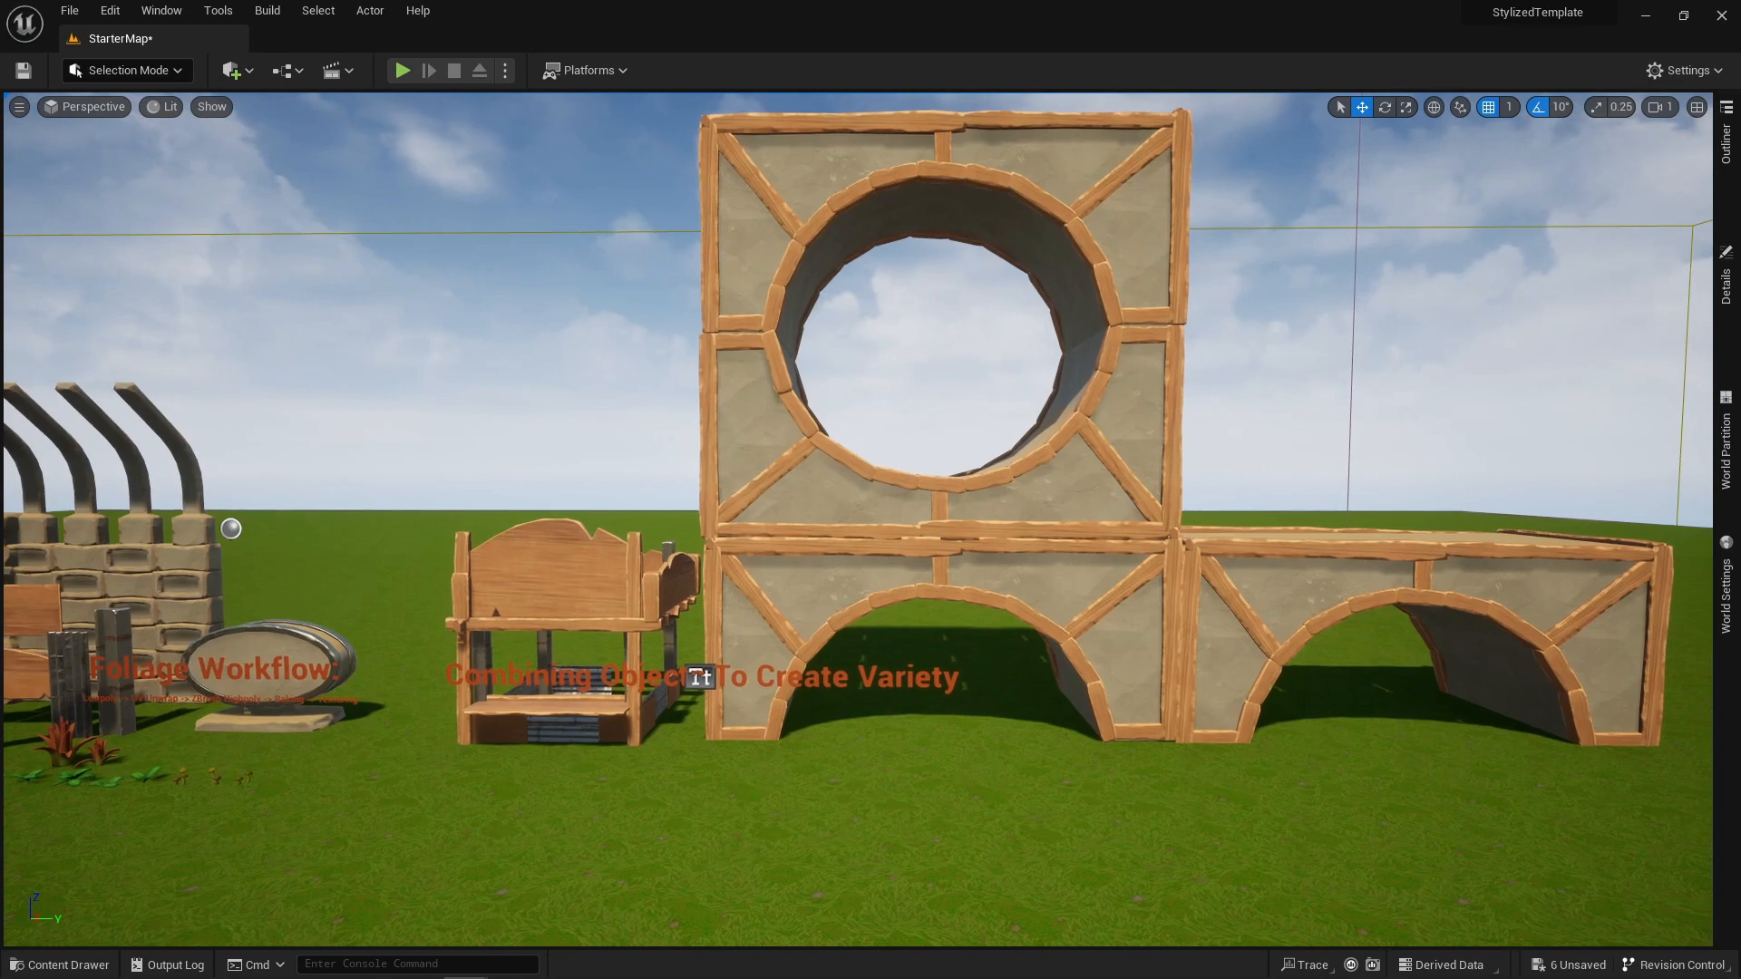
key(q)
key(a)
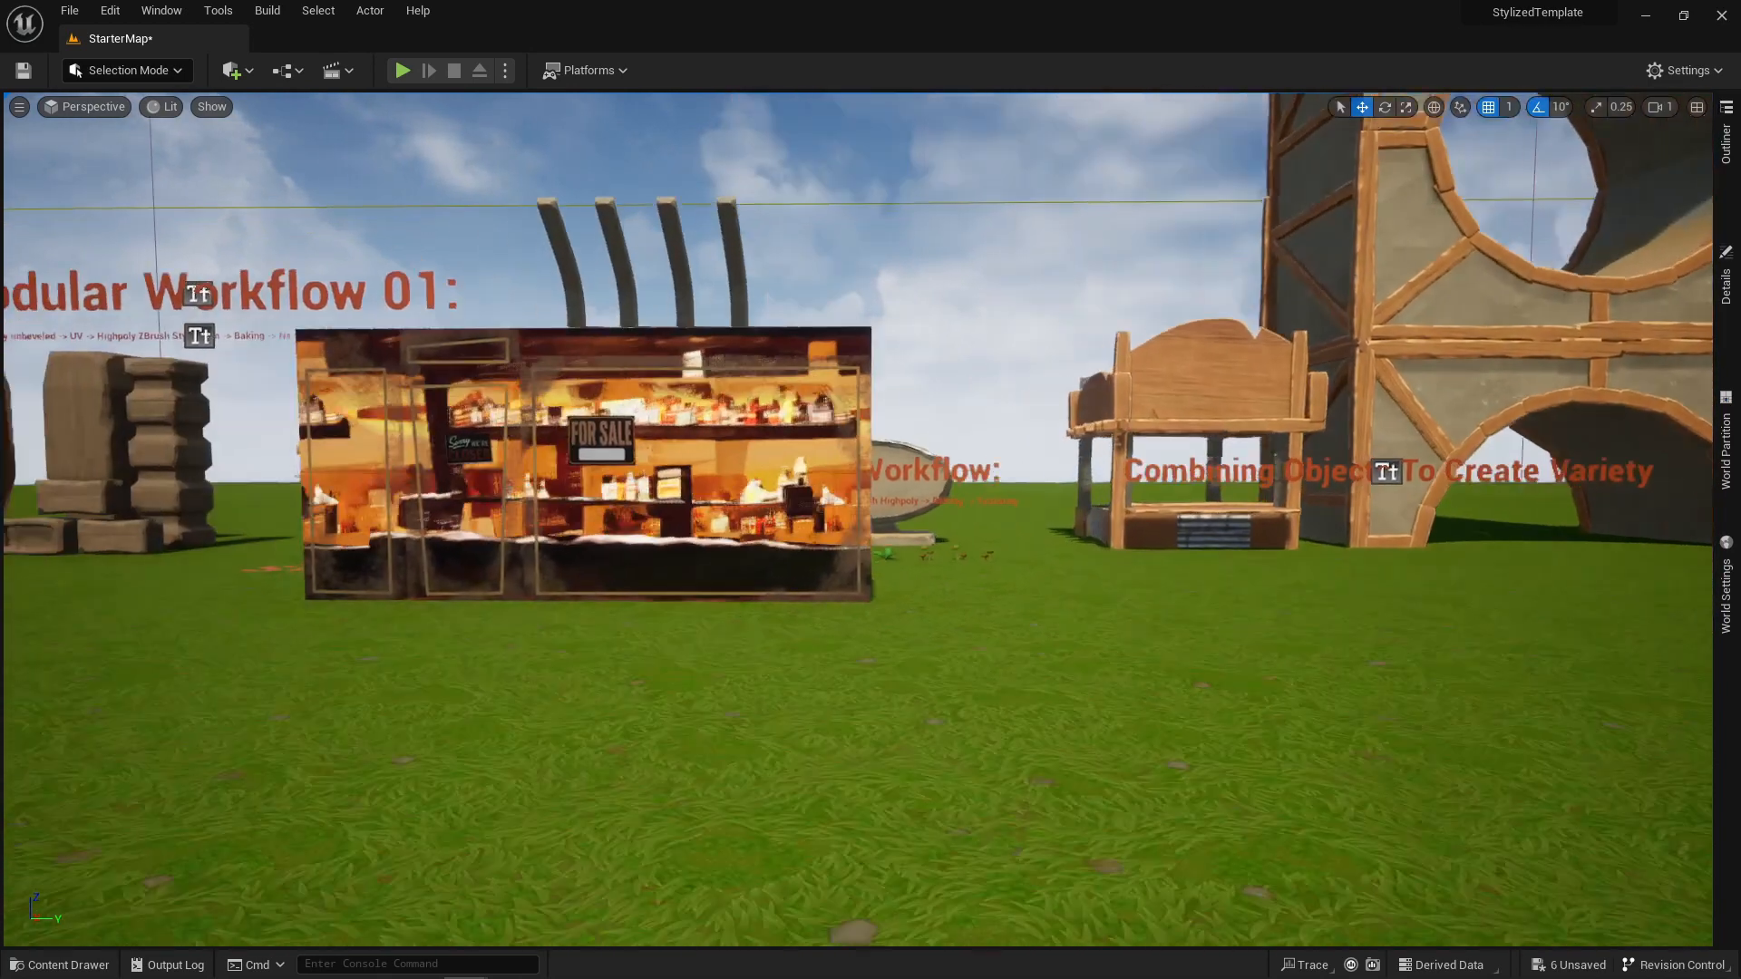
key(w)
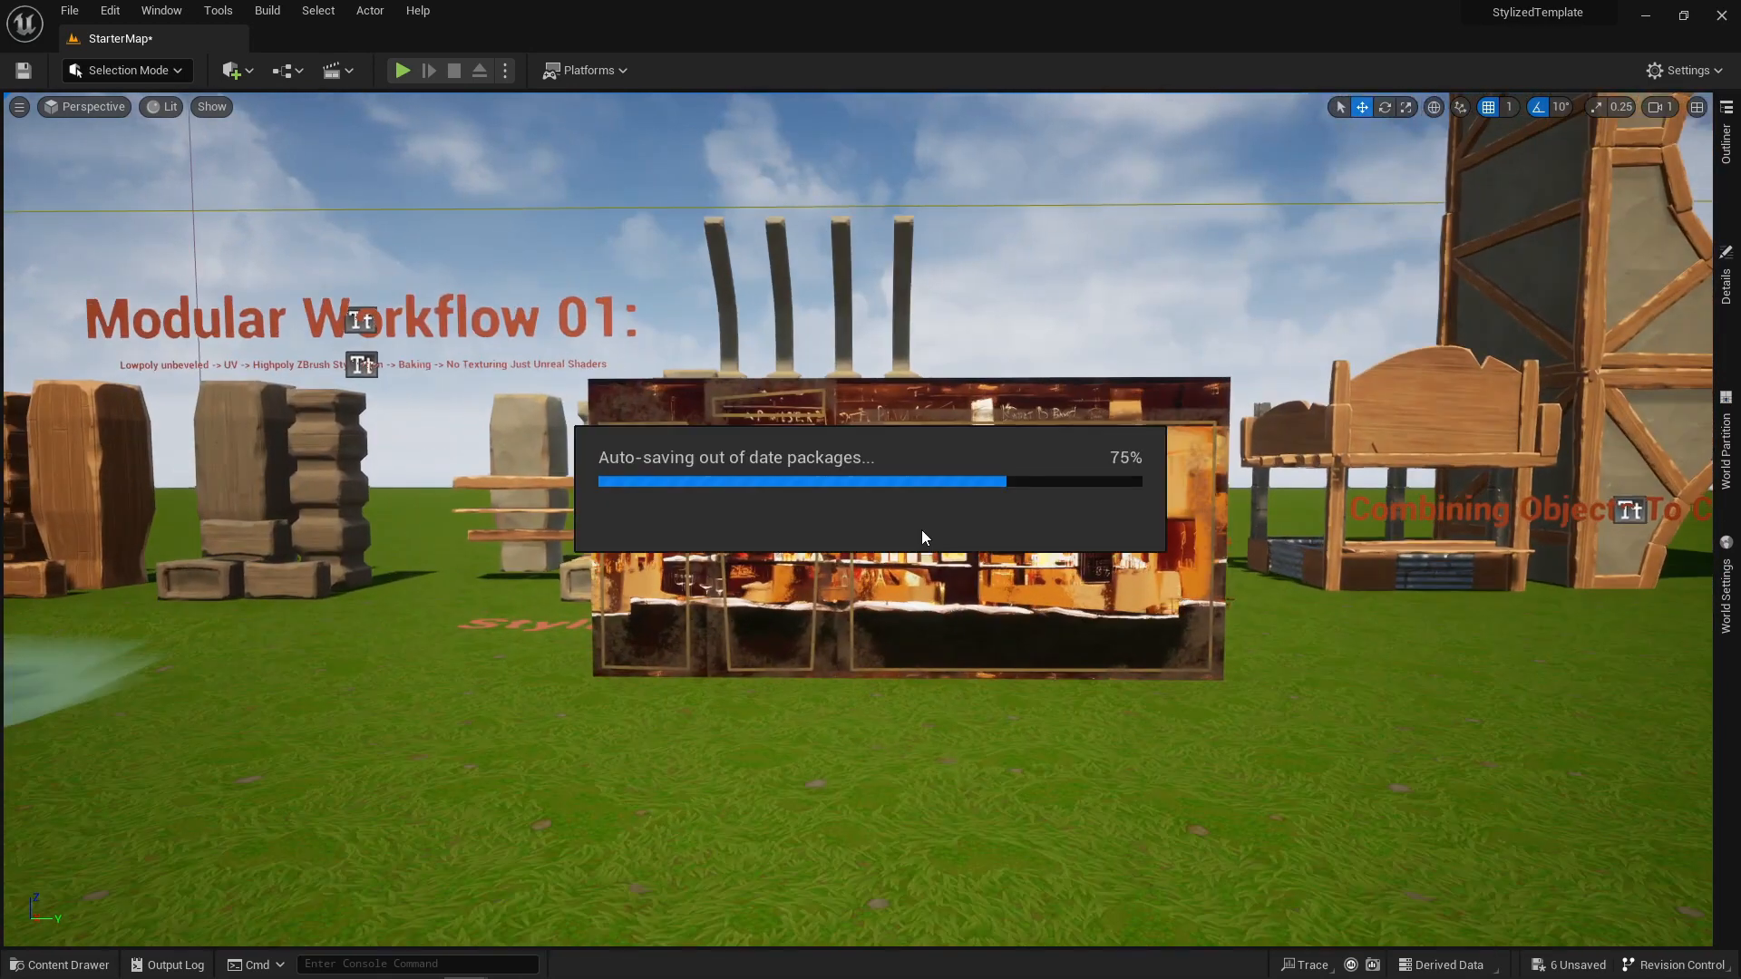